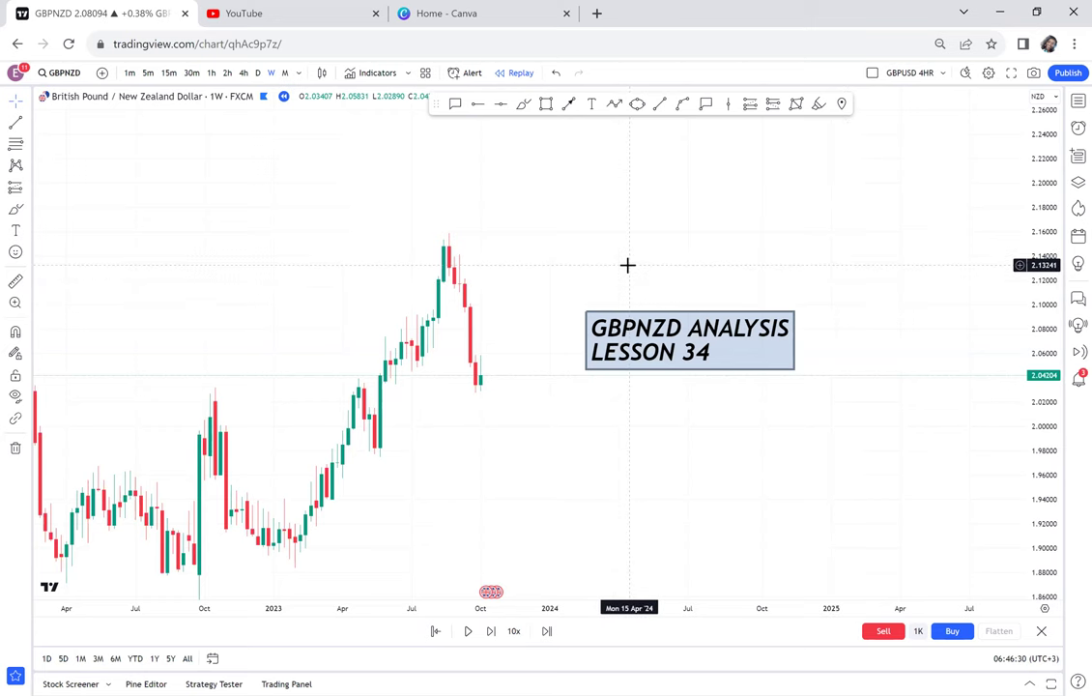
- Draw a horizontal line at about 2.035, across the lows of the latest weekly candles
scroll(686, 248, "up", 2)
scroll(695, 247, "up", 1)
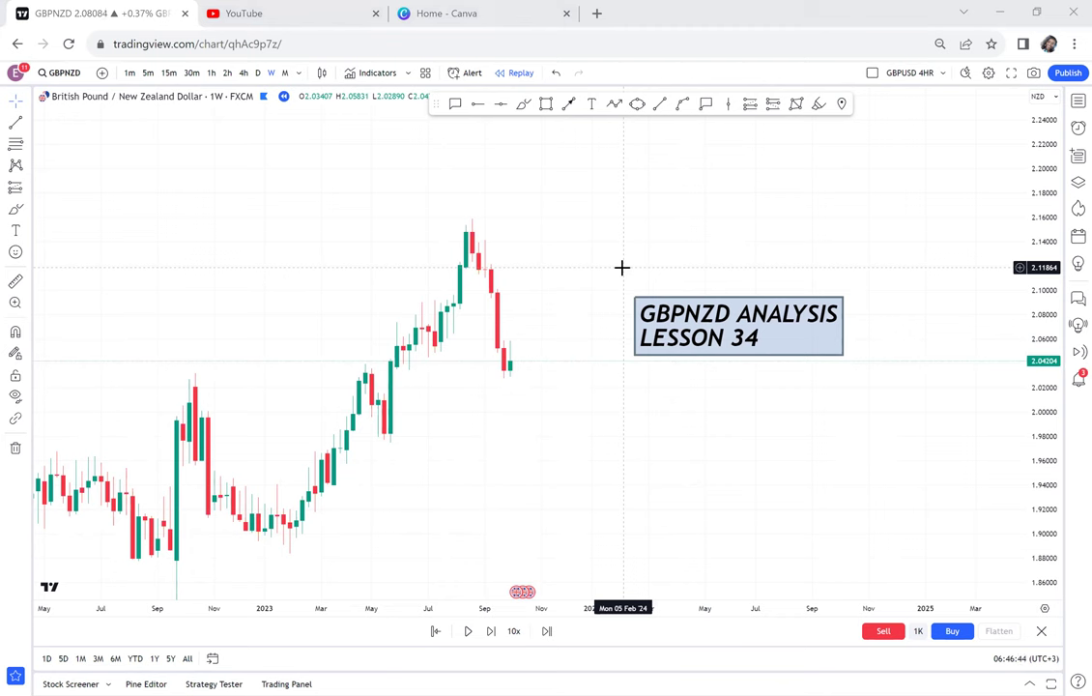
left_click(501, 103)
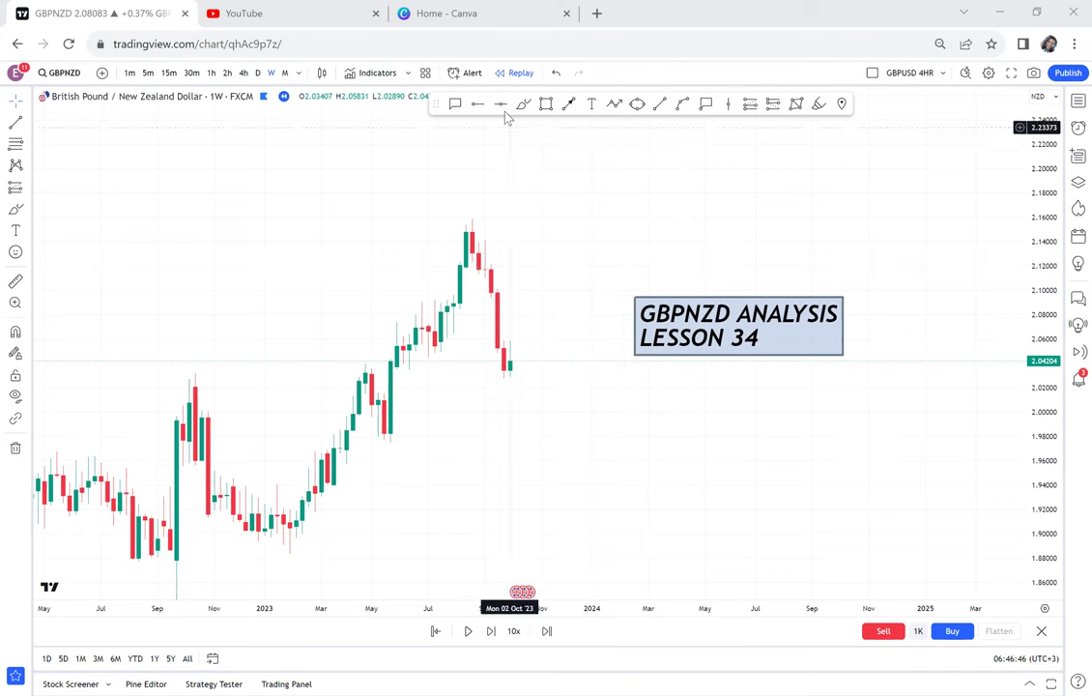
left_click(338, 366)
left_click_drag(344, 365, 348, 371)
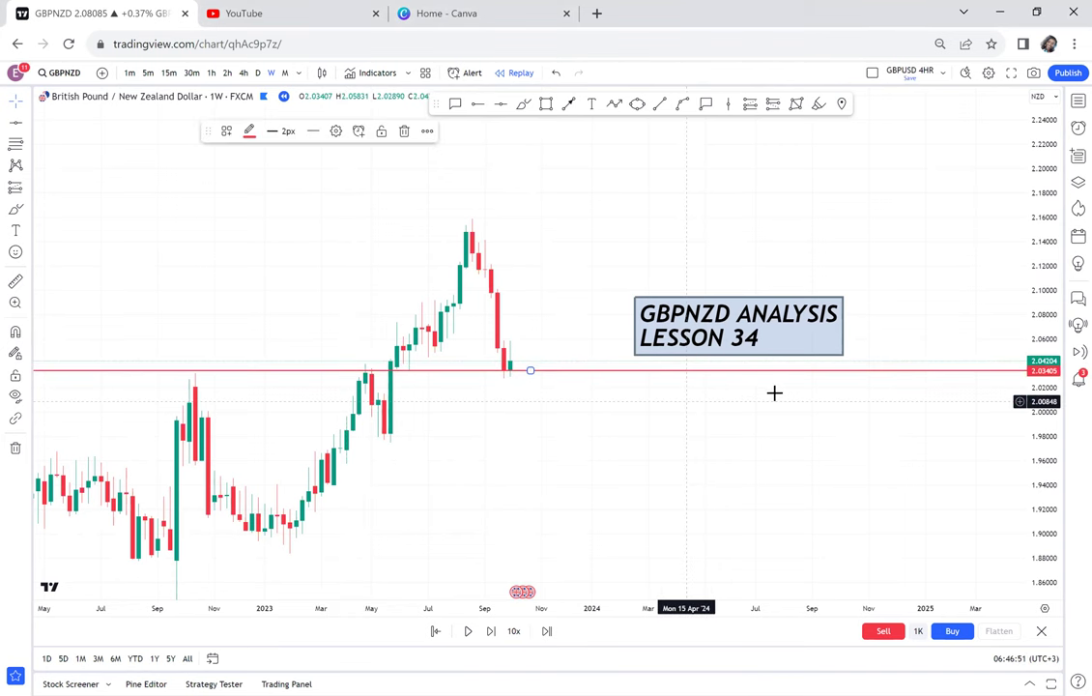
left_click_drag(467, 374, 512, 377)
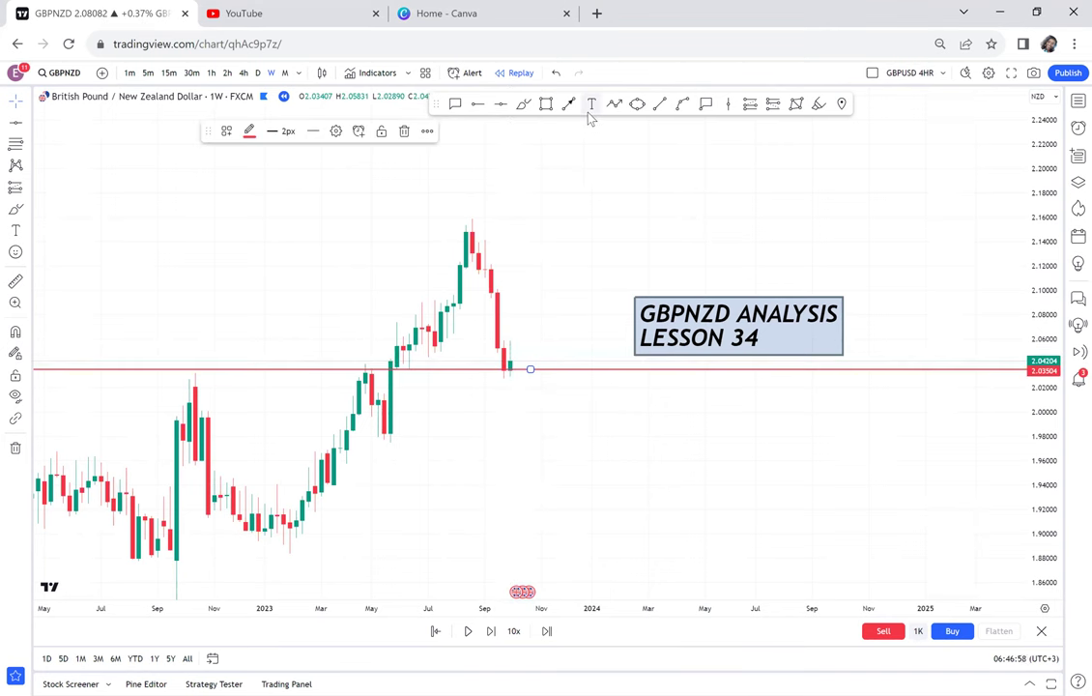
- Add a text label reading SUPPORT with font size 14 just below the red horizontal line, near late June 2023
left_click(419, 378)
left_click(421, 378)
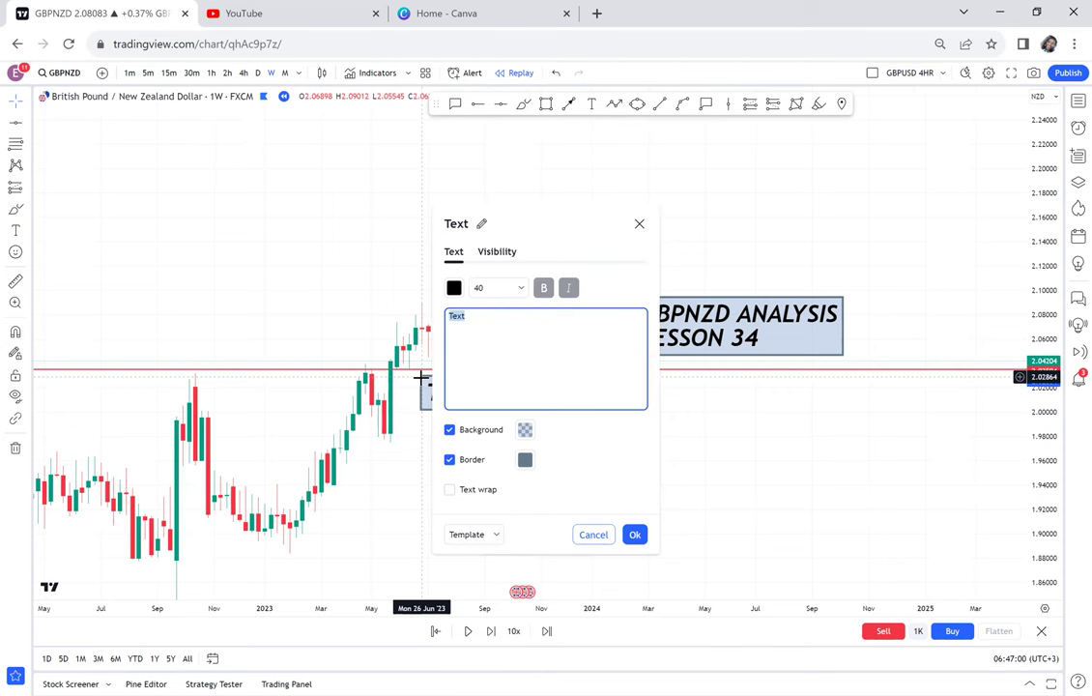
type("SUPPORT")
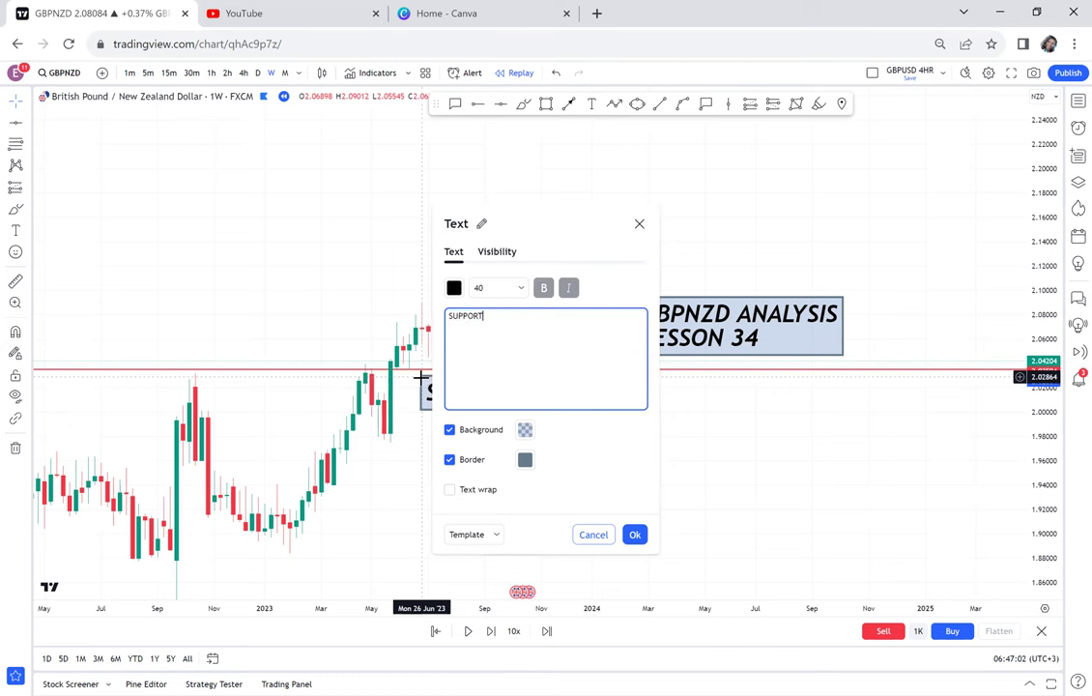
left_click(498, 288)
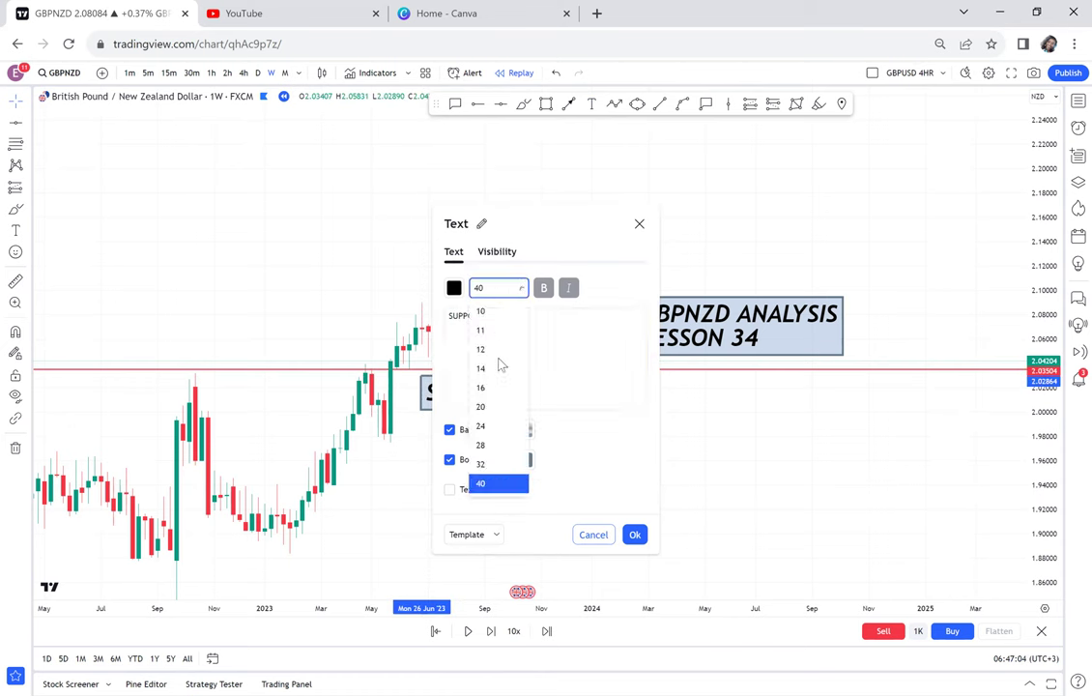
left_click(498, 373)
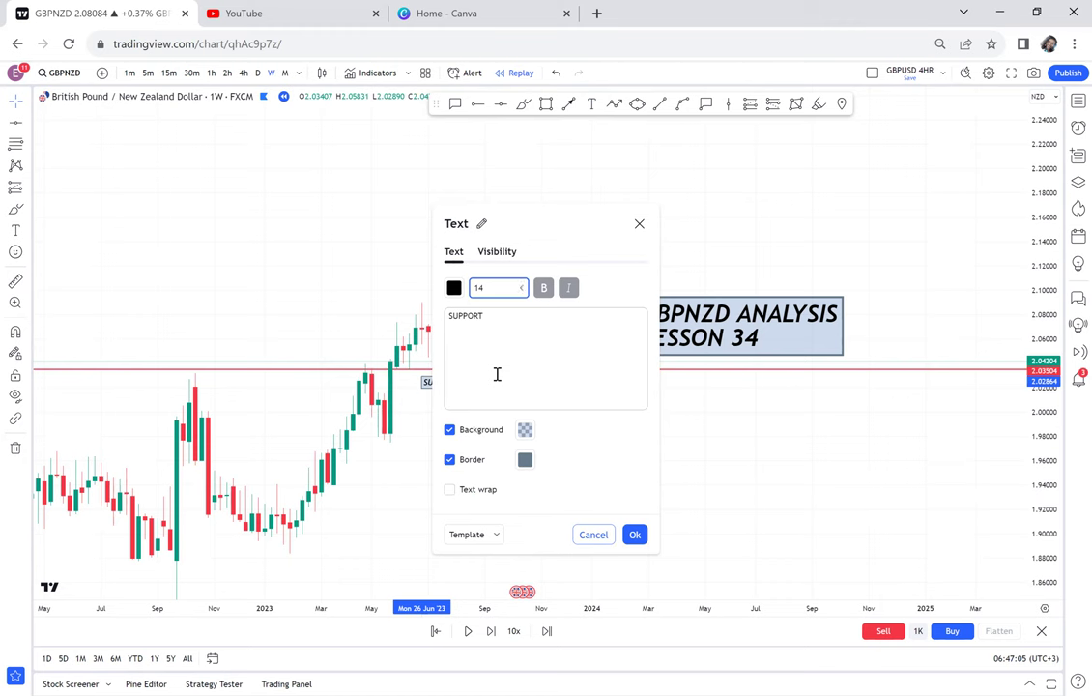
left_click(417, 454)
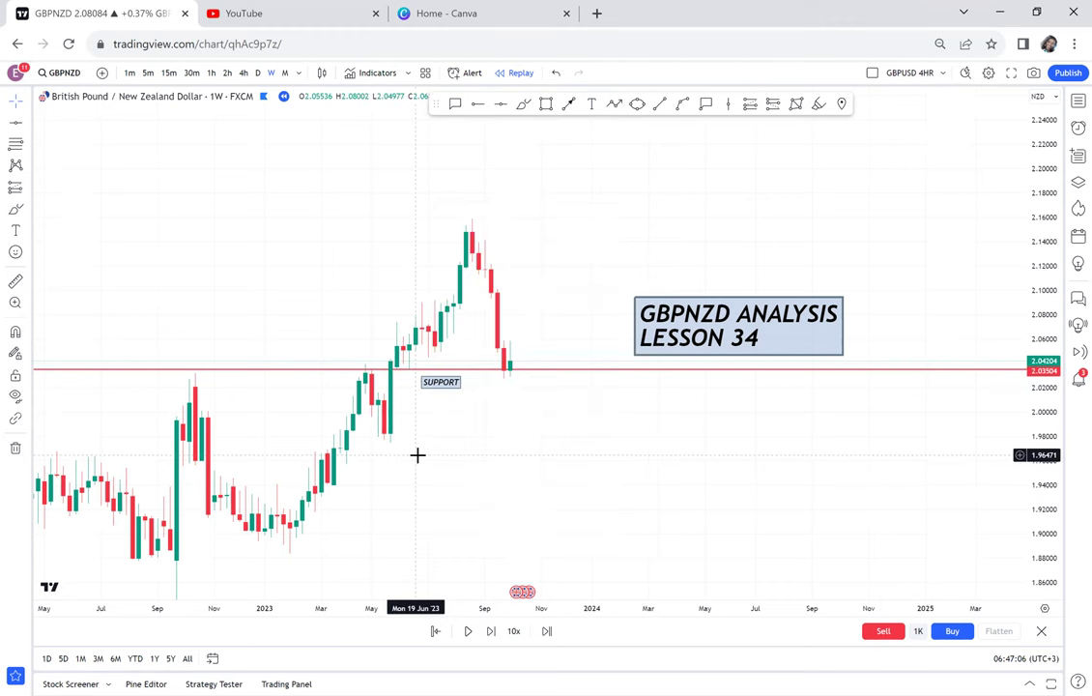
- Lower the red support line to about 2.0344, aligning it with the June 2023 candle wick
left_click(15, 303)
left_click_drag(333, 324, 654, 476)
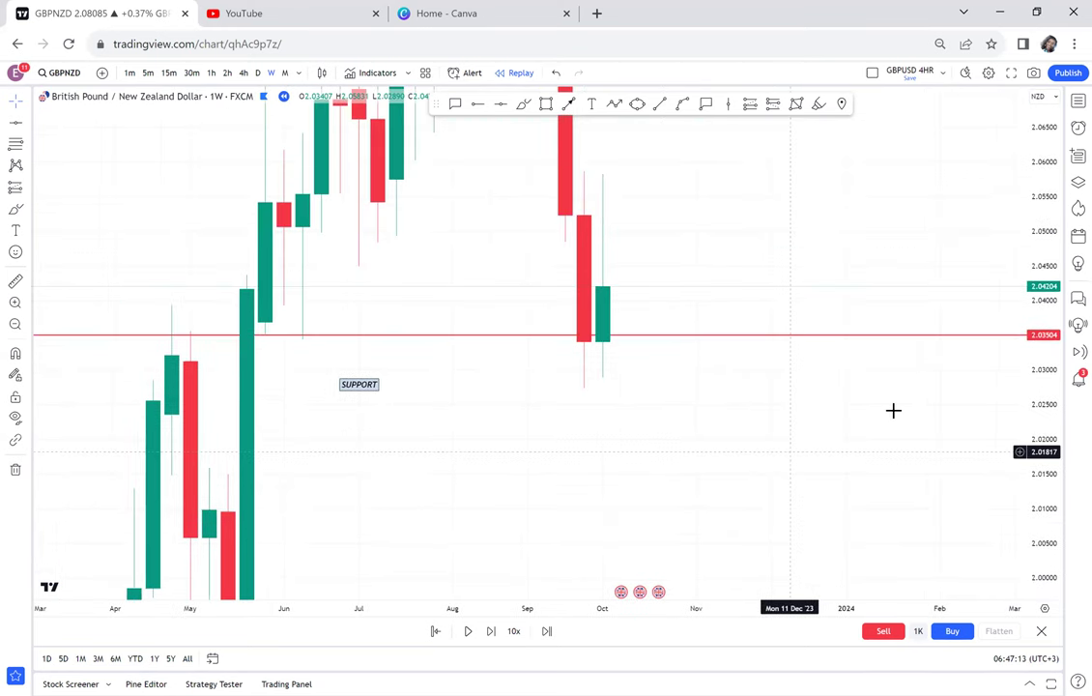
left_click_drag(1045, 501, 990, 176)
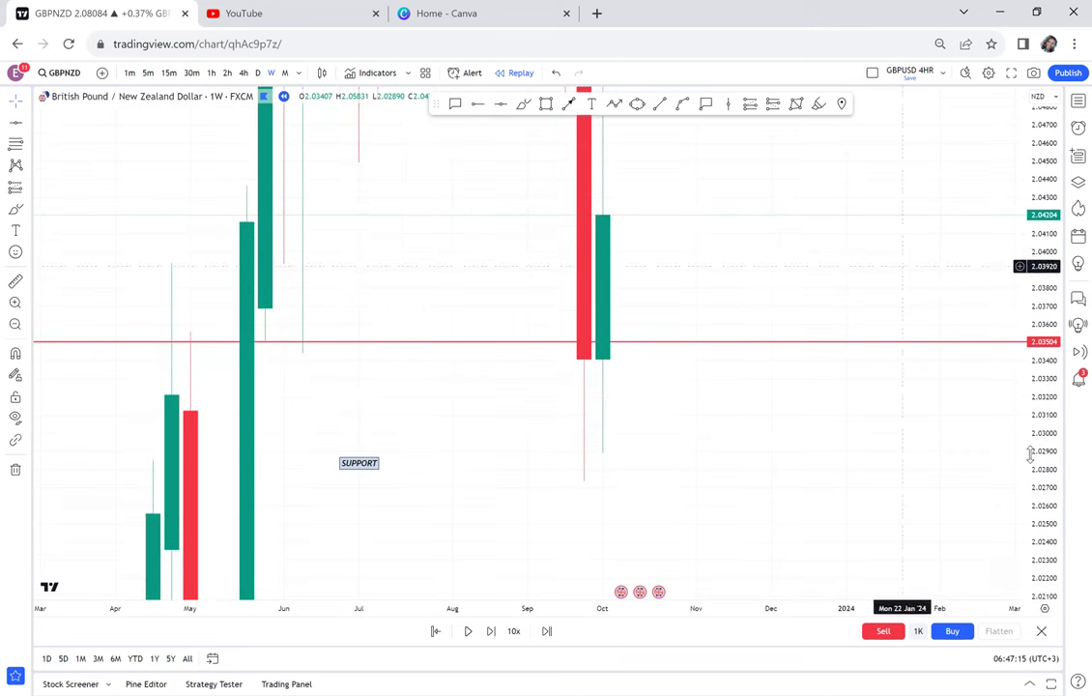
left_click_drag(1040, 480, 973, 168)
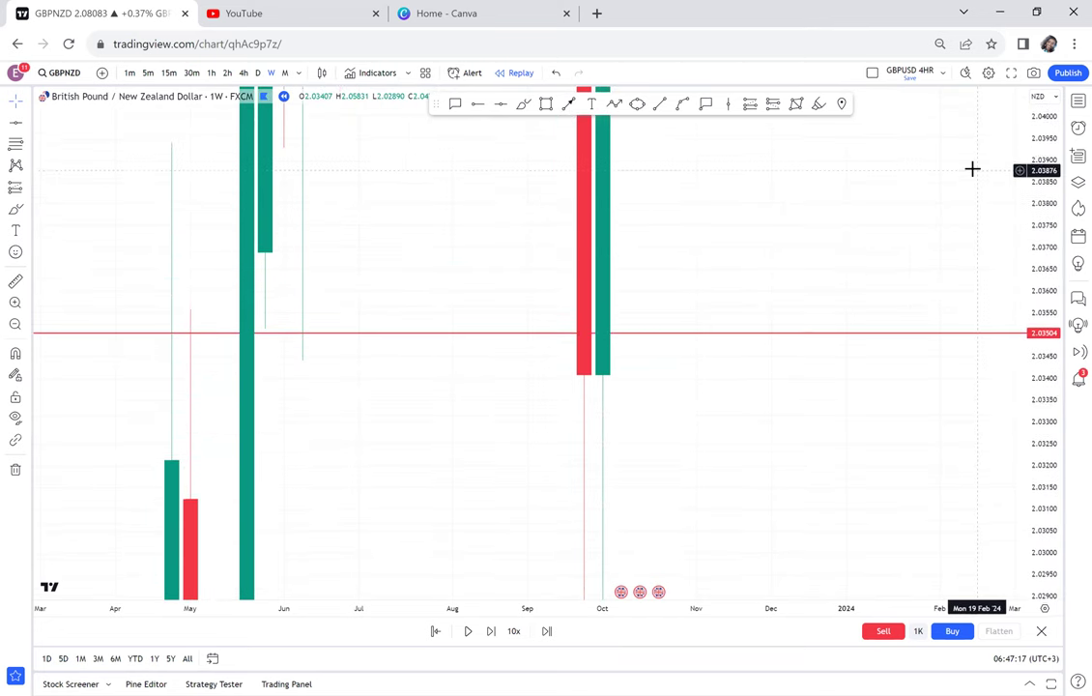
left_click(697, 333)
left_click_drag(699, 342, 819, 364)
left_click_drag(1044, 406, 940, 196)
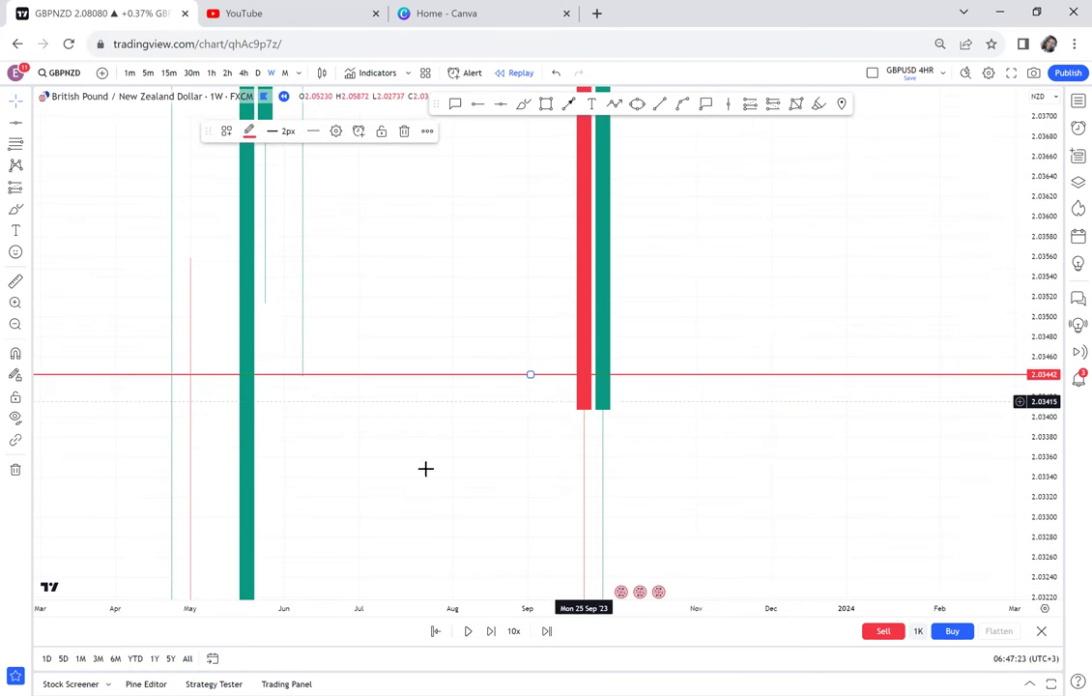
left_click(386, 445)
left_click_drag(387, 445, 439, 224)
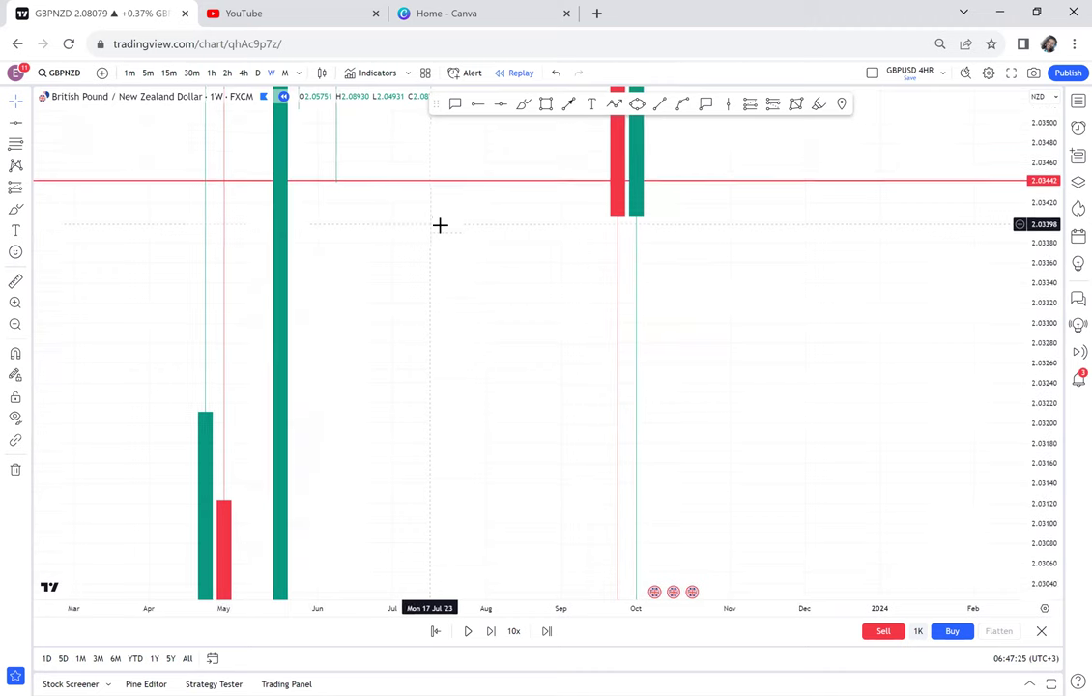
double_click(1059, 225)
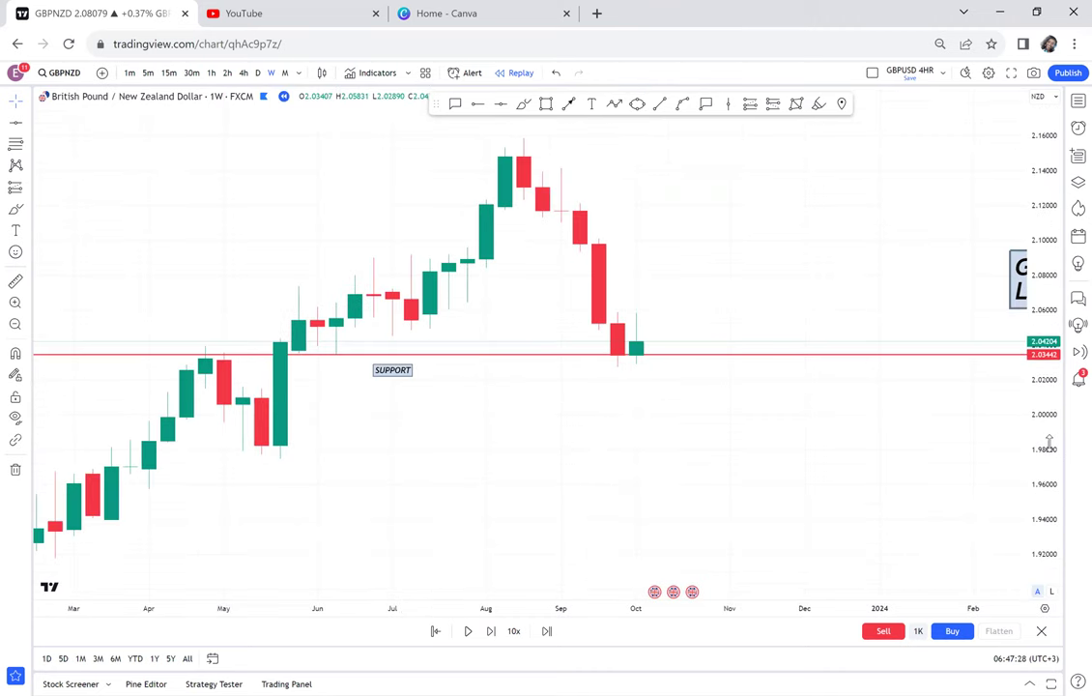
- Move the SUPPORT label along the support line, closer to the latest candles
scroll(782, 317, "down", 2)
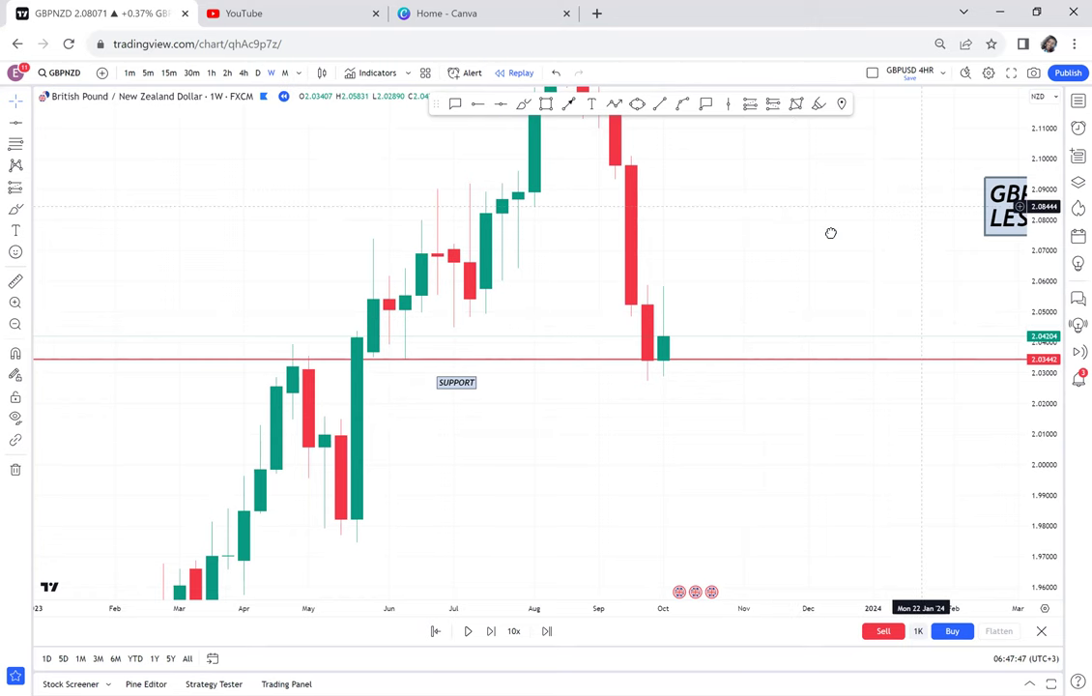
left_click_drag(831, 234, 583, 224)
left_click_drag(746, 239, 751, 248)
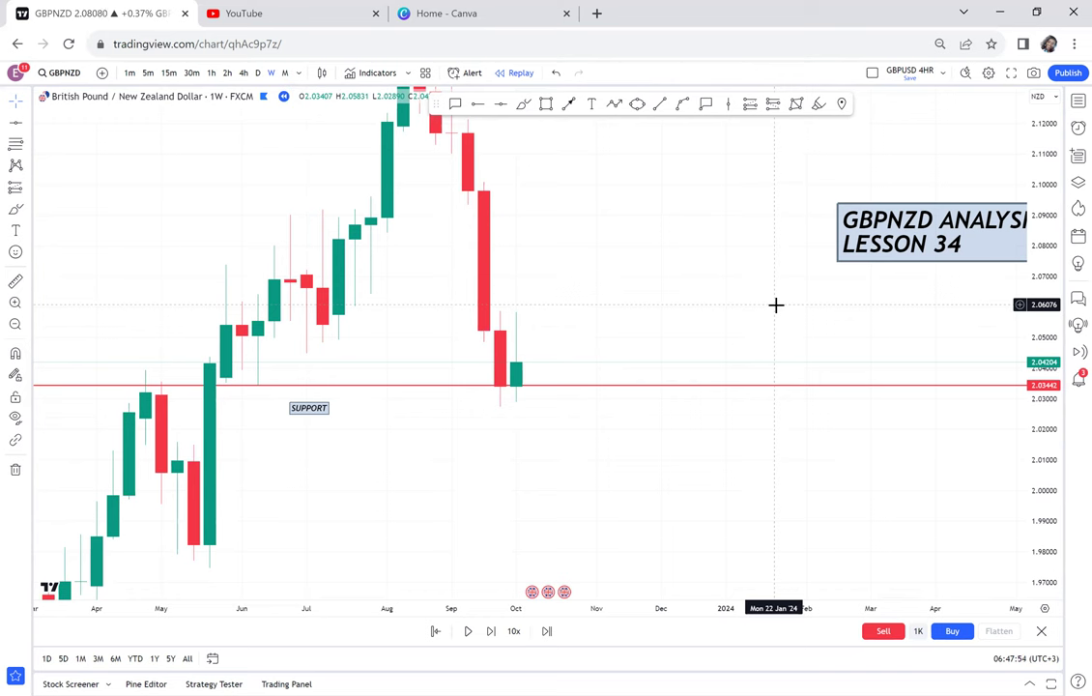
left_click(327, 414)
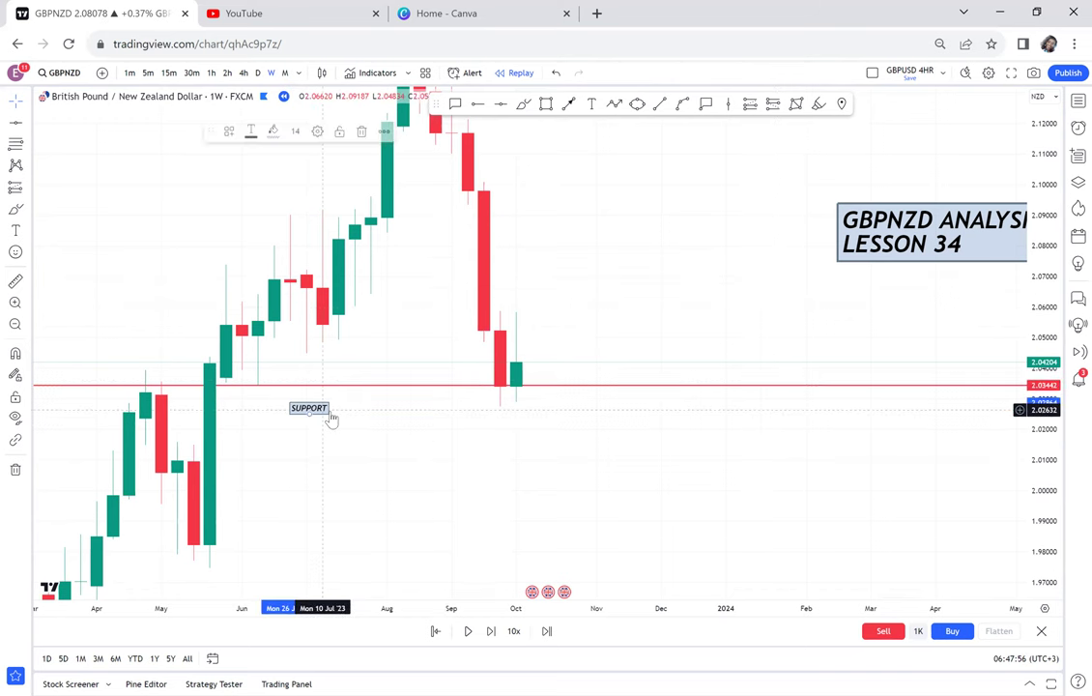
left_click_drag(331, 417, 396, 415)
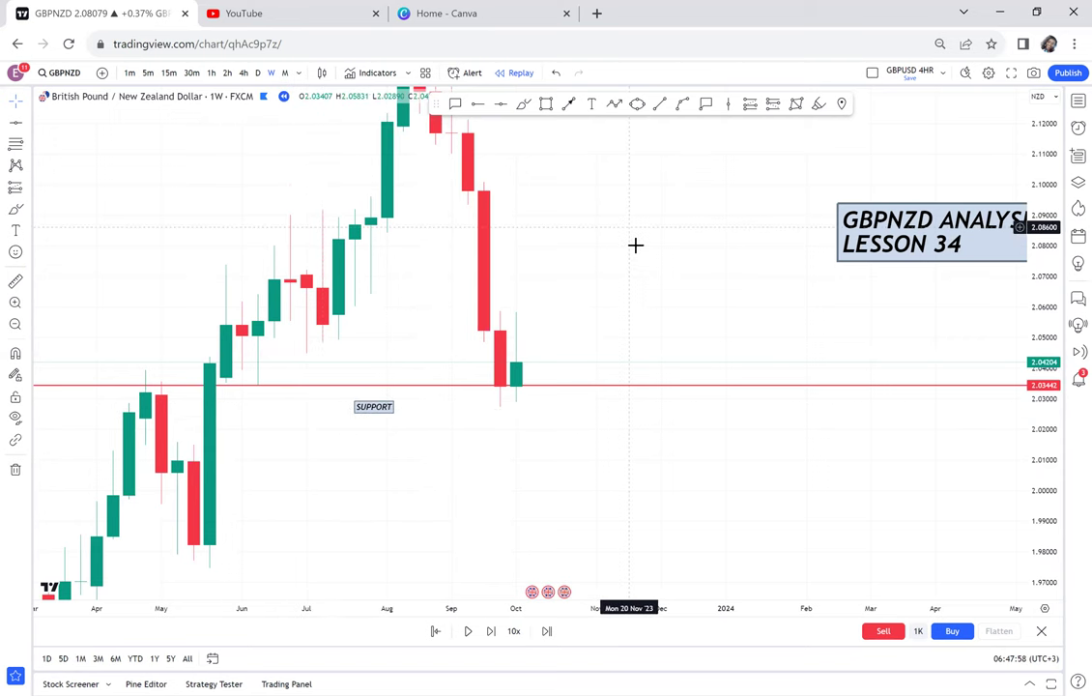
- Draw a rectangle zone from January 2020 to December 2023, between about 2.108 and 2.176, over the 2020 and 2023 highs
left_click_drag(635, 244, 702, 345)
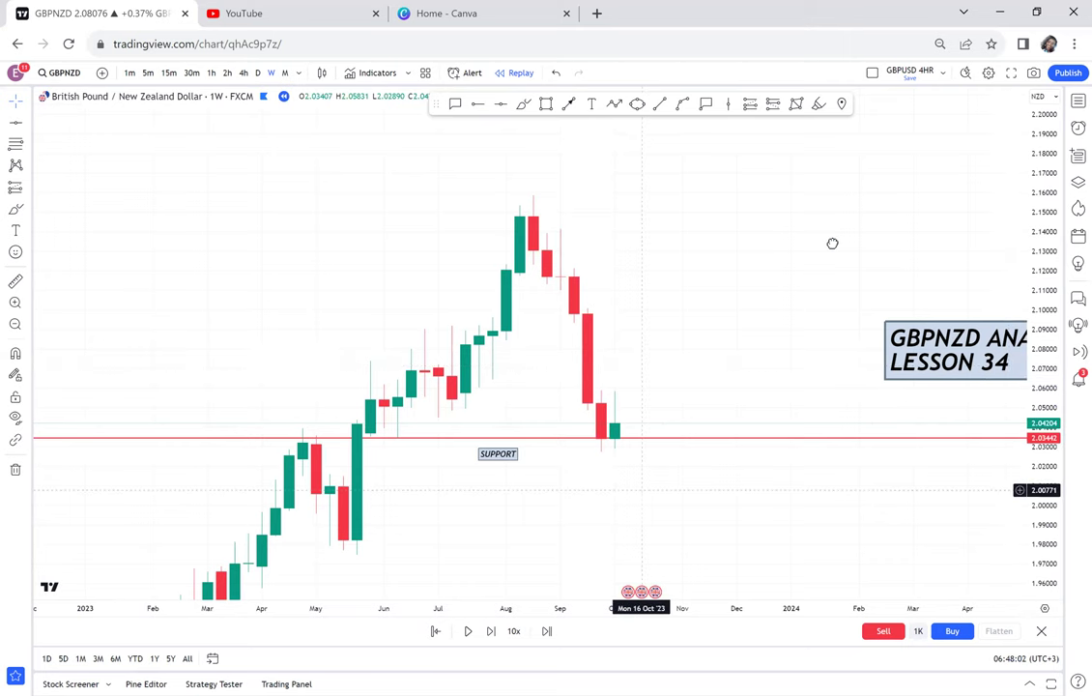
left_click_drag(832, 244, 748, 256)
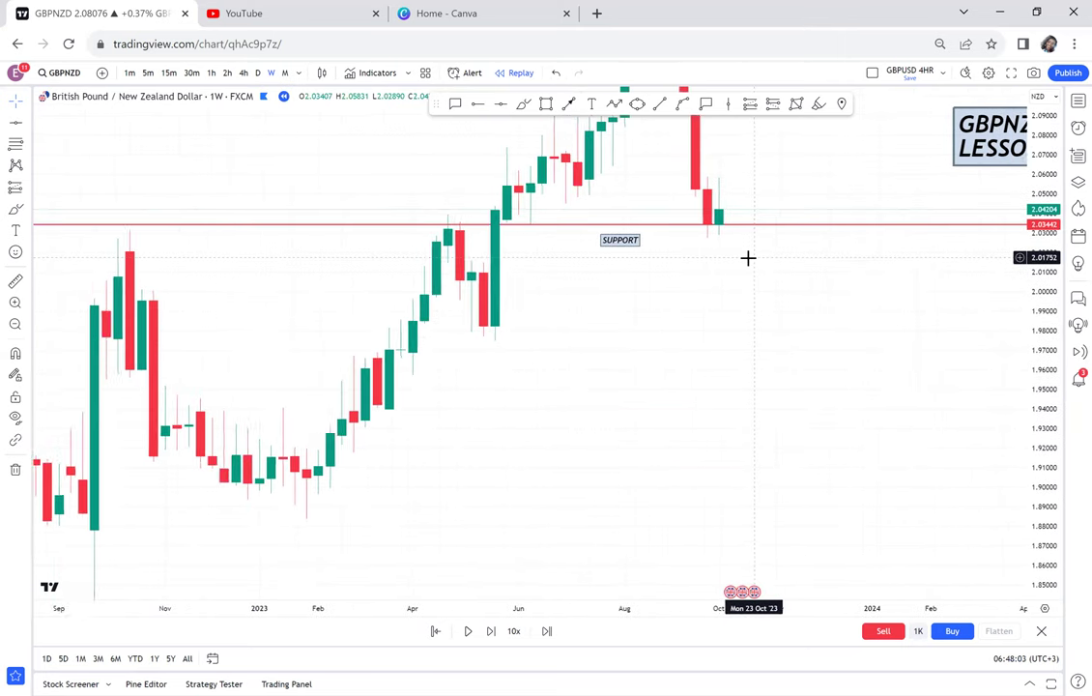
left_click_drag(765, 318, 767, 383)
scroll(936, 455, "down", 5)
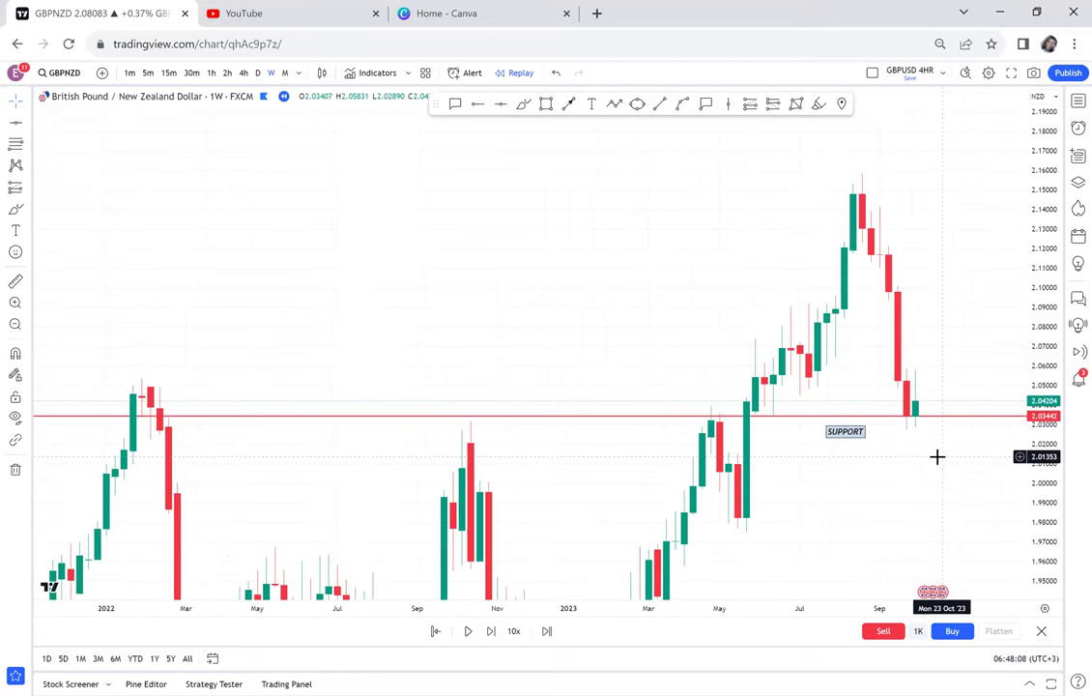
scroll(936, 457, "down", 5)
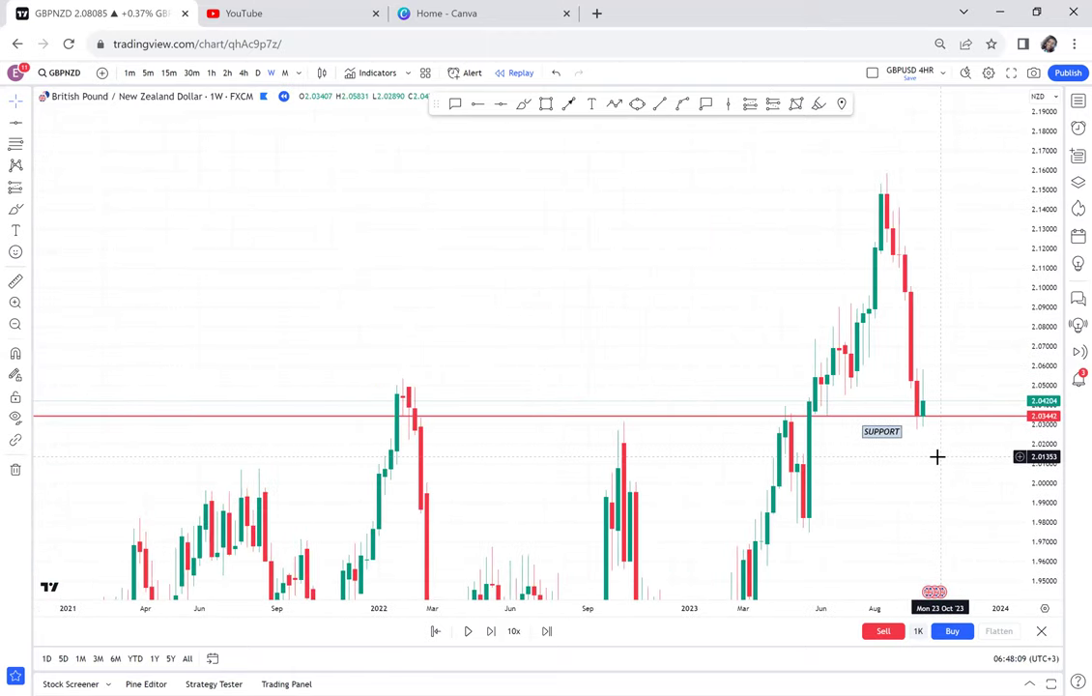
scroll(936, 457, "down", 3)
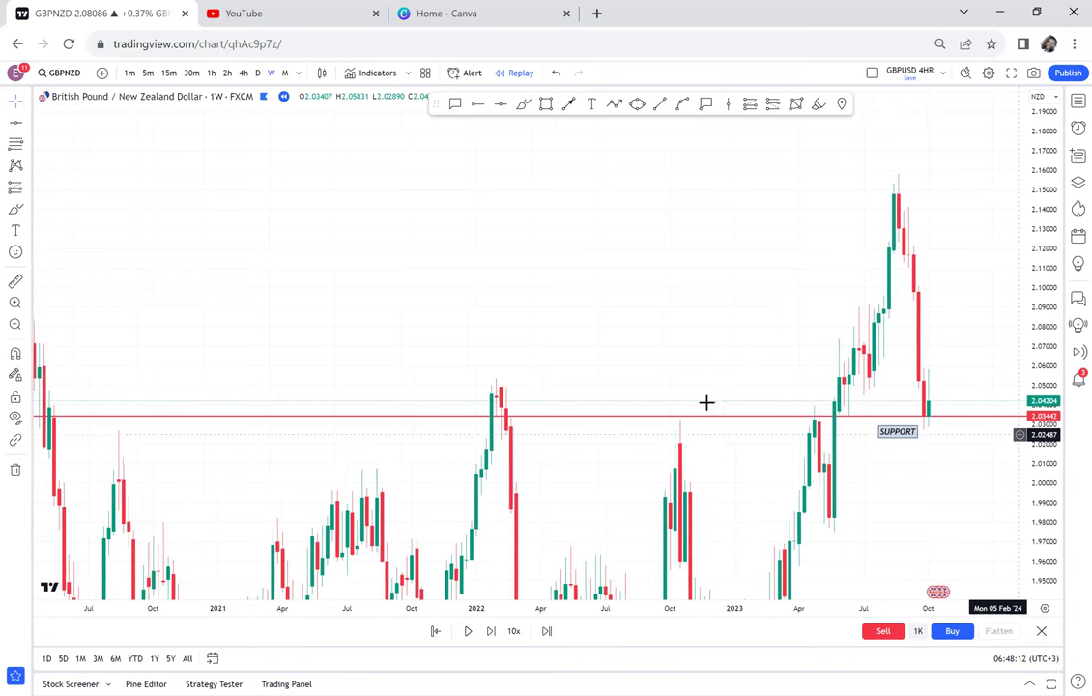
scroll(557, 333, "down", 5)
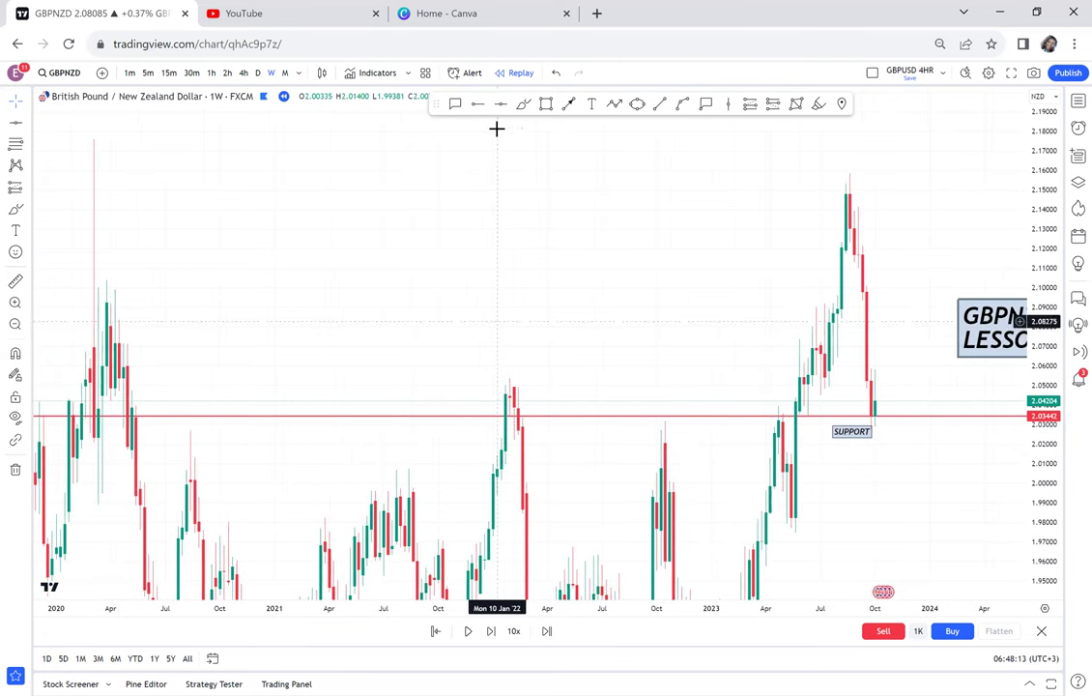
left_click(546, 103)
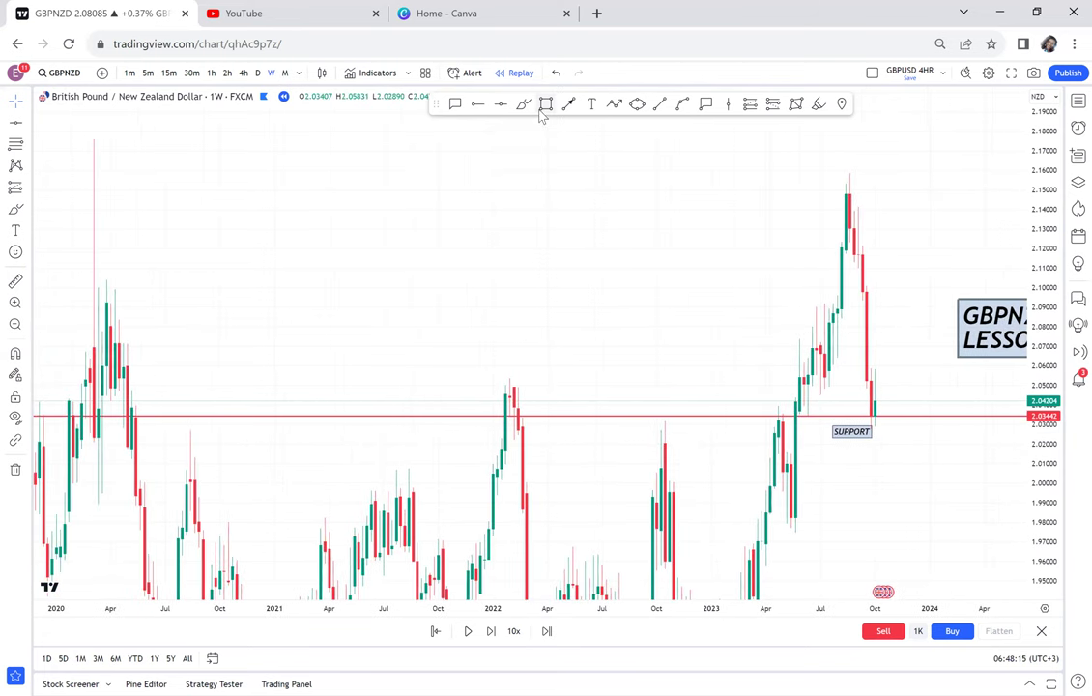
left_click(64, 136)
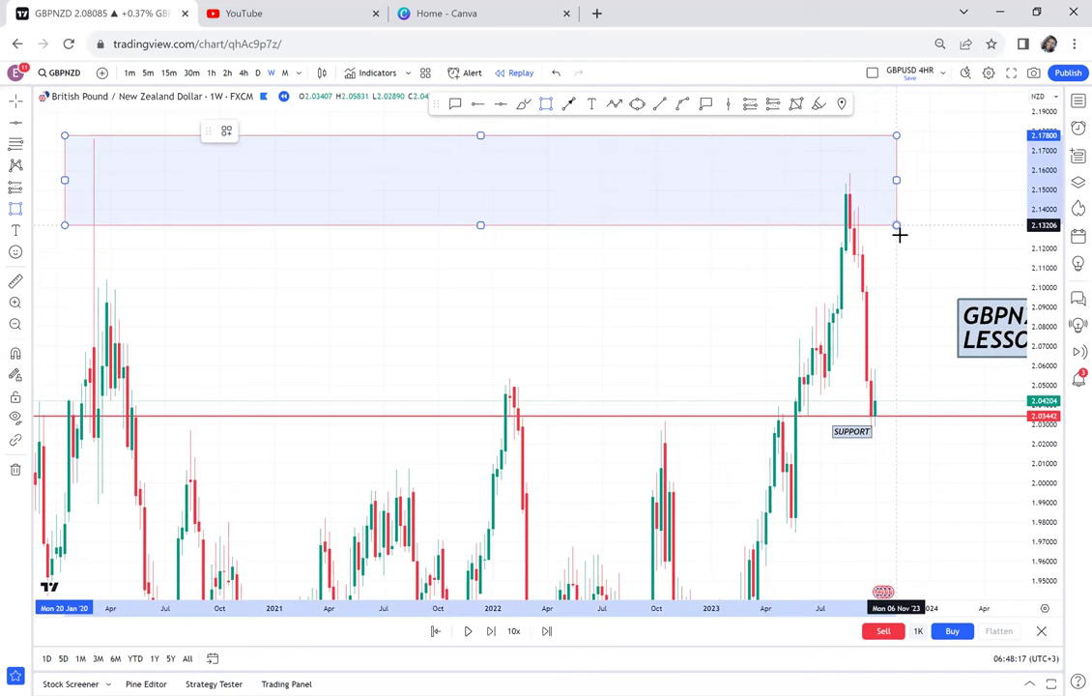
left_click(925, 273)
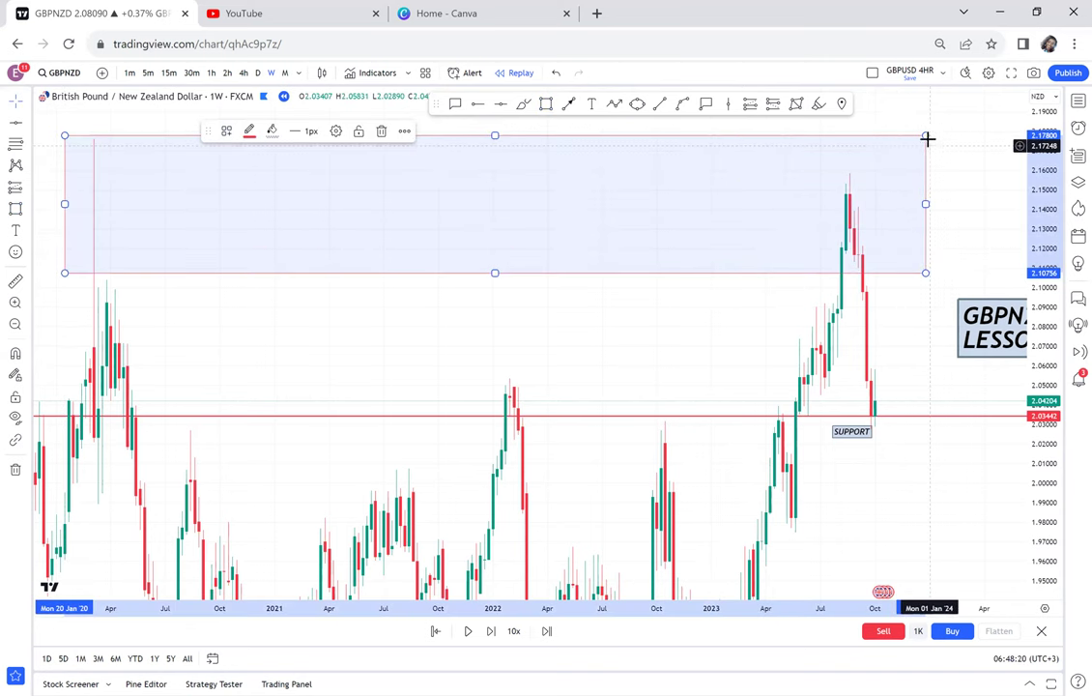
left_click_drag(925, 136, 925, 139)
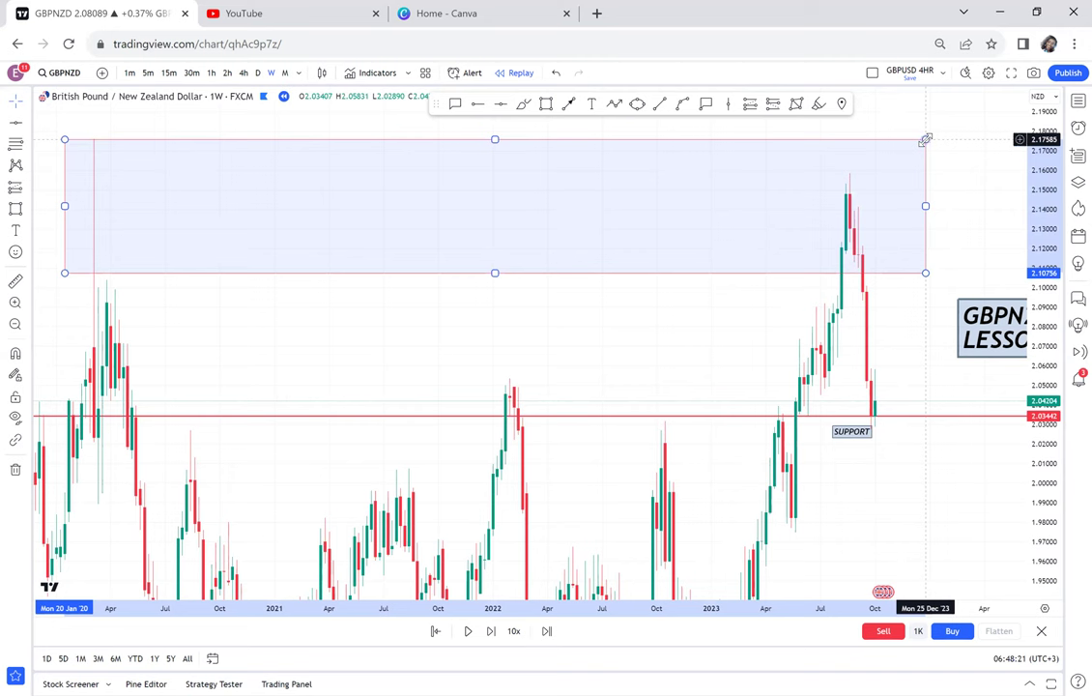
- Draw an ellipse around the long early-2020 wick inside the rectangle zone
left_click(637, 103)
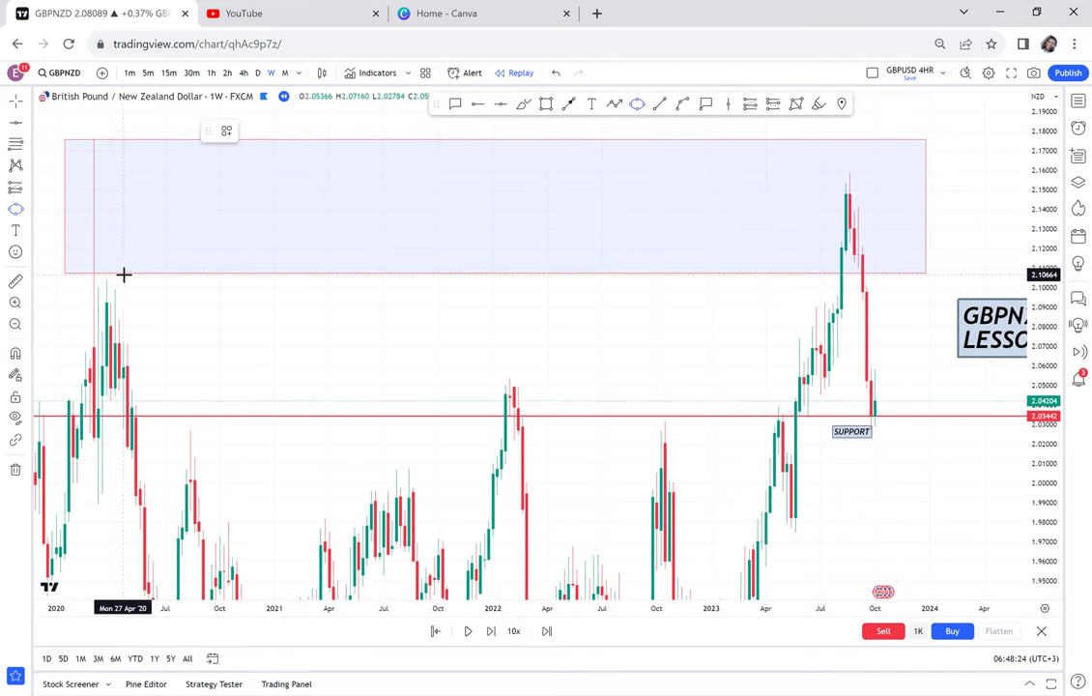
left_click(65, 253)
left_click(150, 188)
left_click(171, 232)
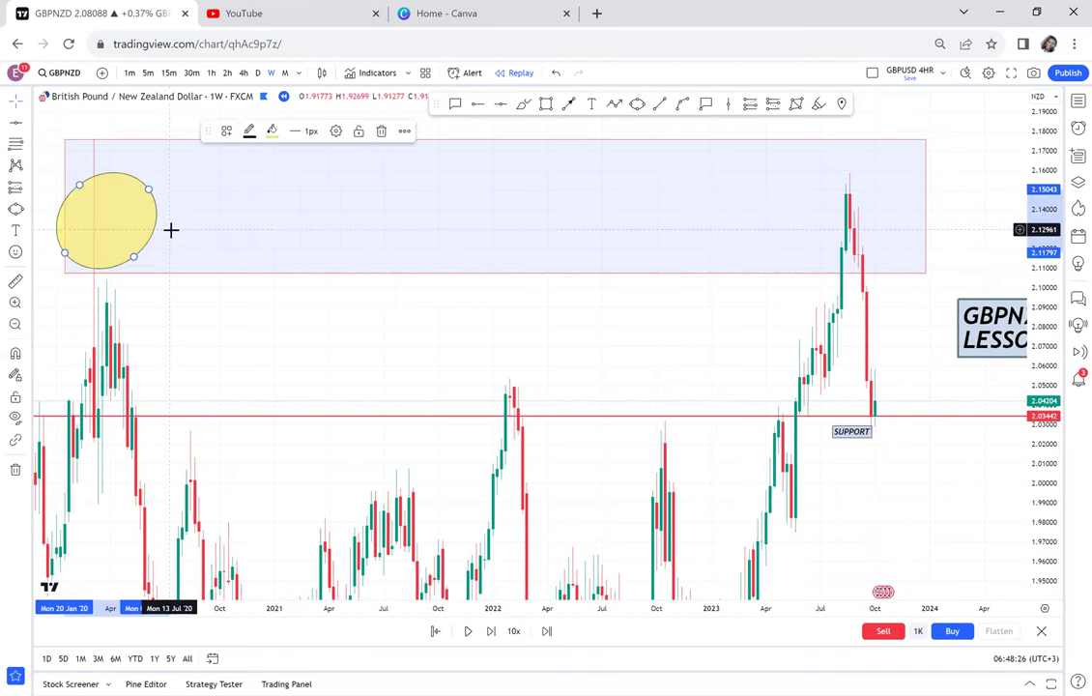
left_click(238, 327)
left_click_drag(238, 326, 222, 305)
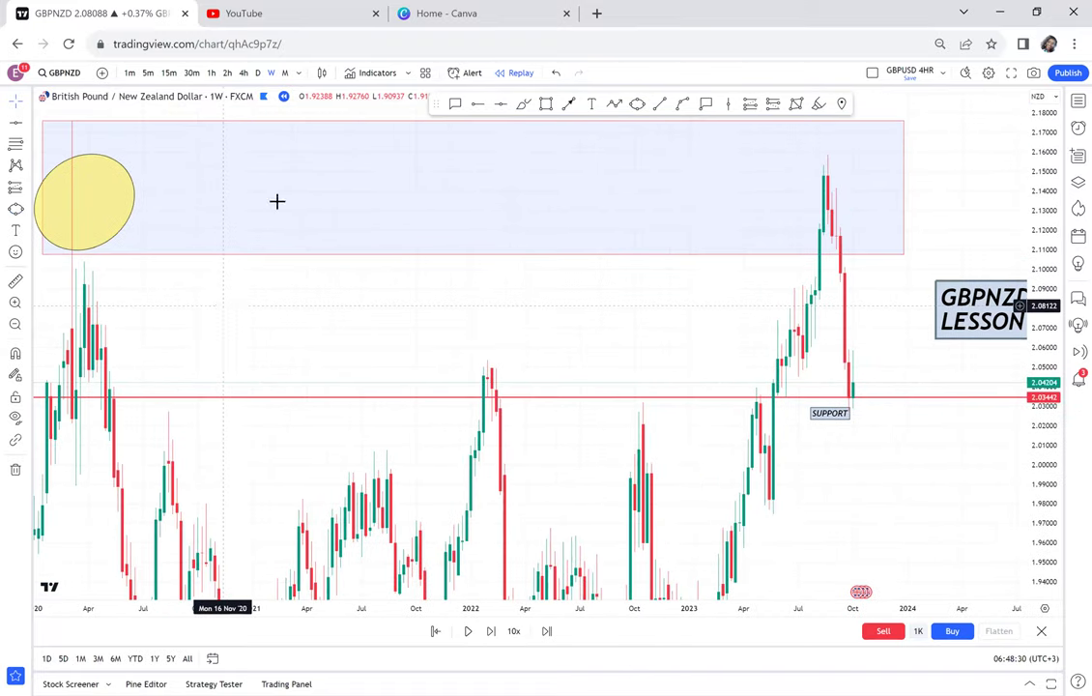
- Switch the chart to the monthly timeframe and delete the yellow ellipse from the early-2020 wick
left_click(284, 75)
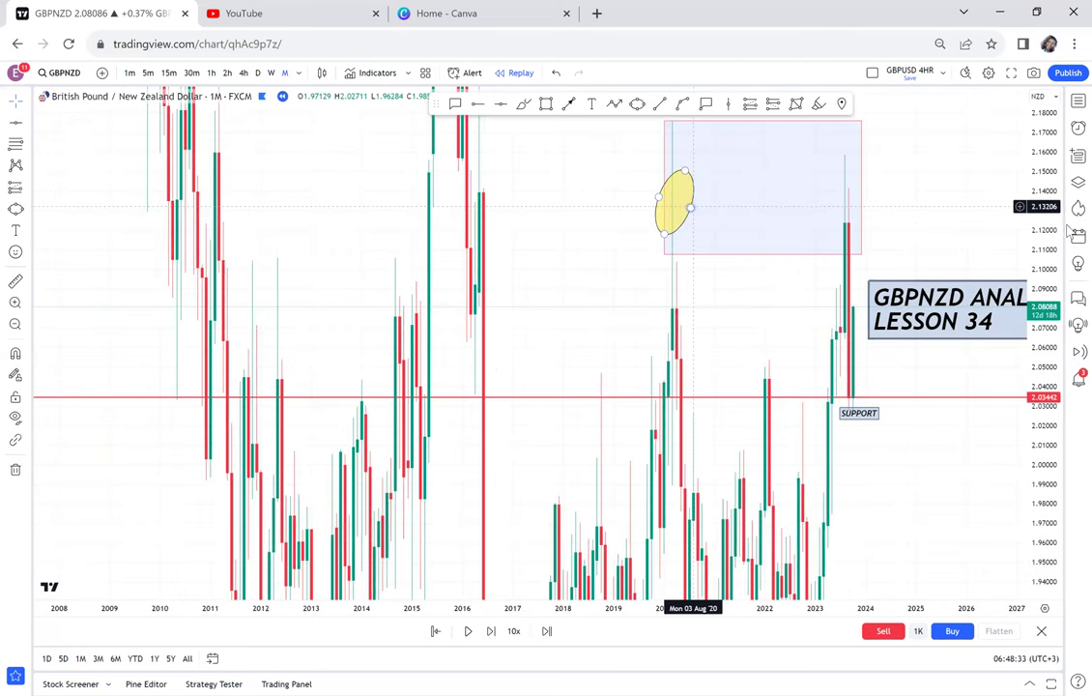
left_click_drag(1043, 220, 706, 309)
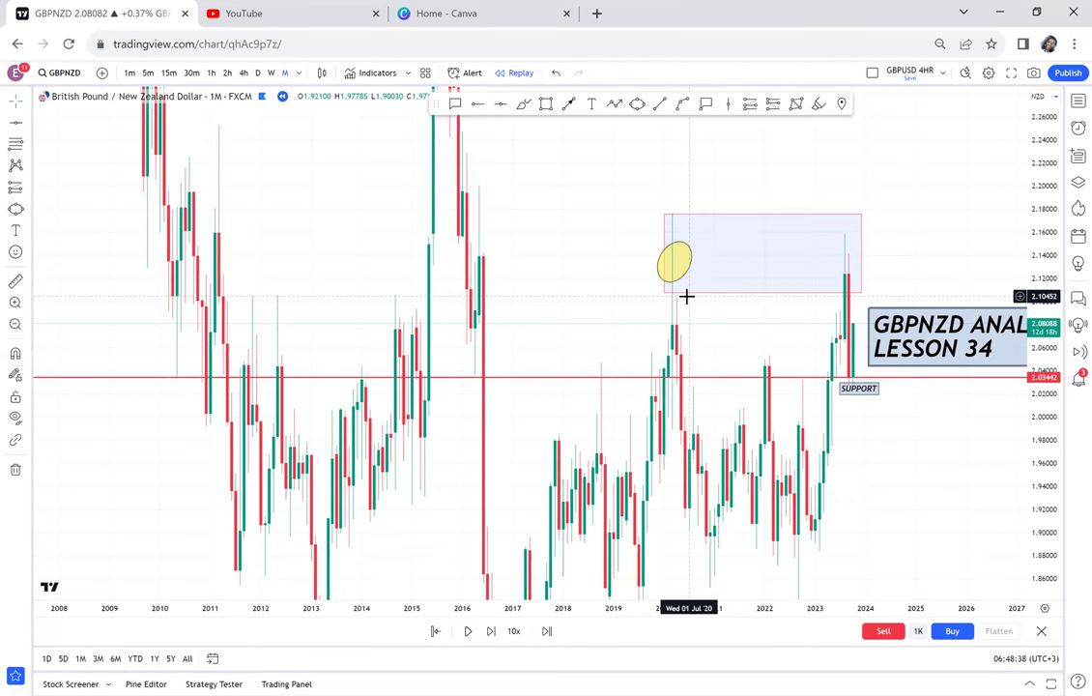
left_click(663, 254)
left_click_drag(663, 254, 604, 277)
key("Delete")
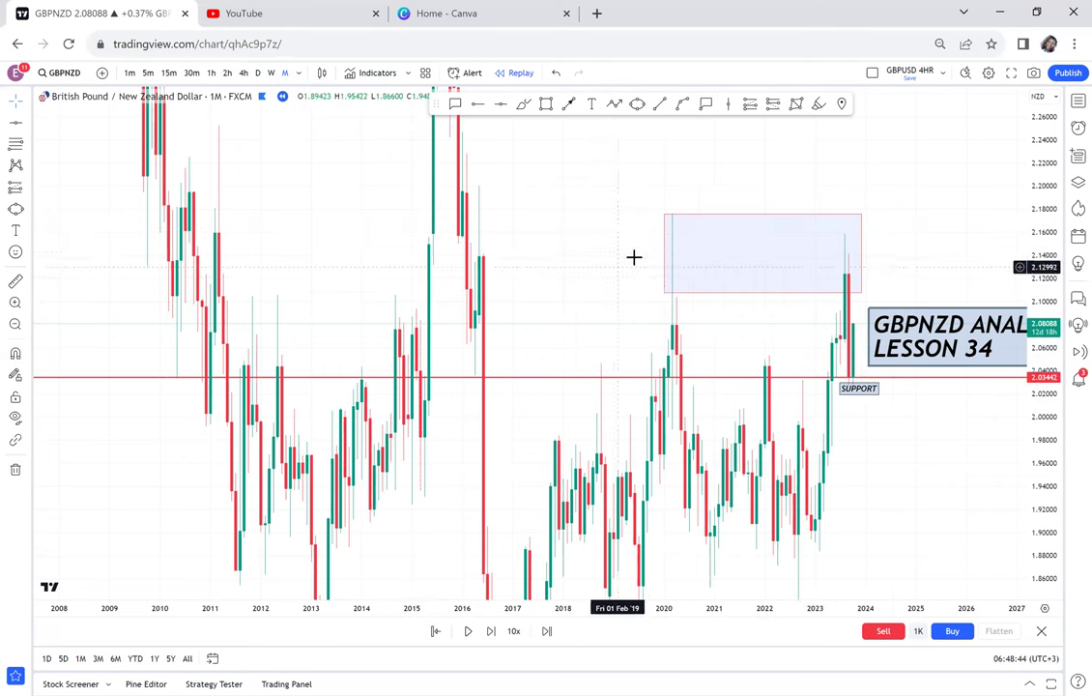
- Extend the rectangle zone back to June 2014 and draw an ellipse around the 2016 wick inside it
left_click(663, 254)
left_click_drag(663, 254, 383, 253)
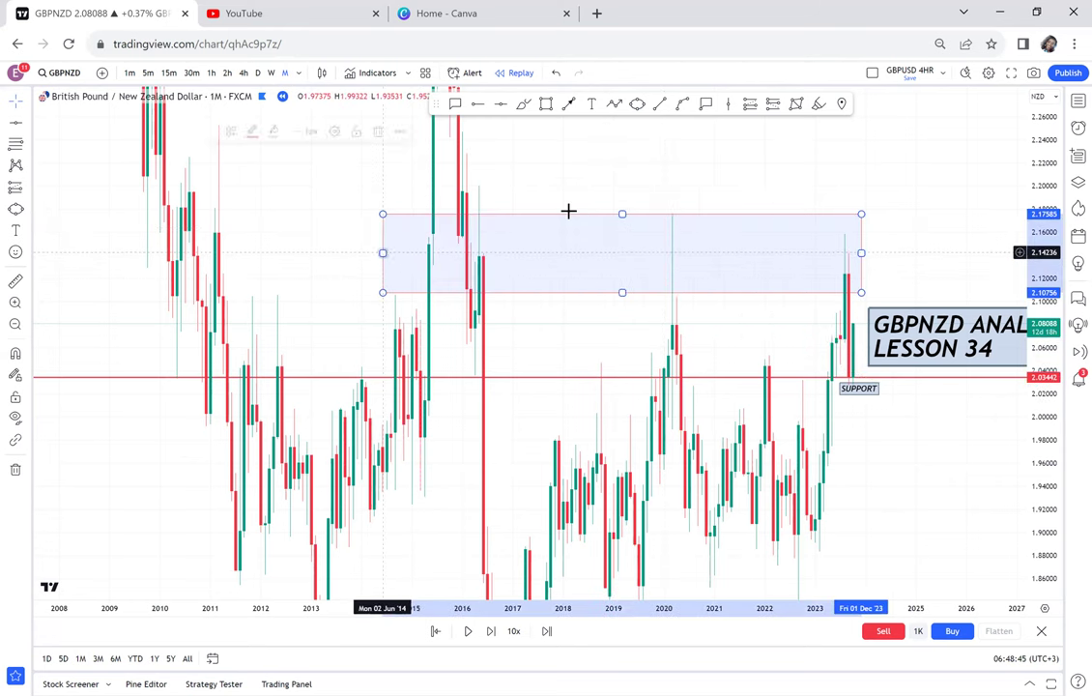
left_click(638, 106)
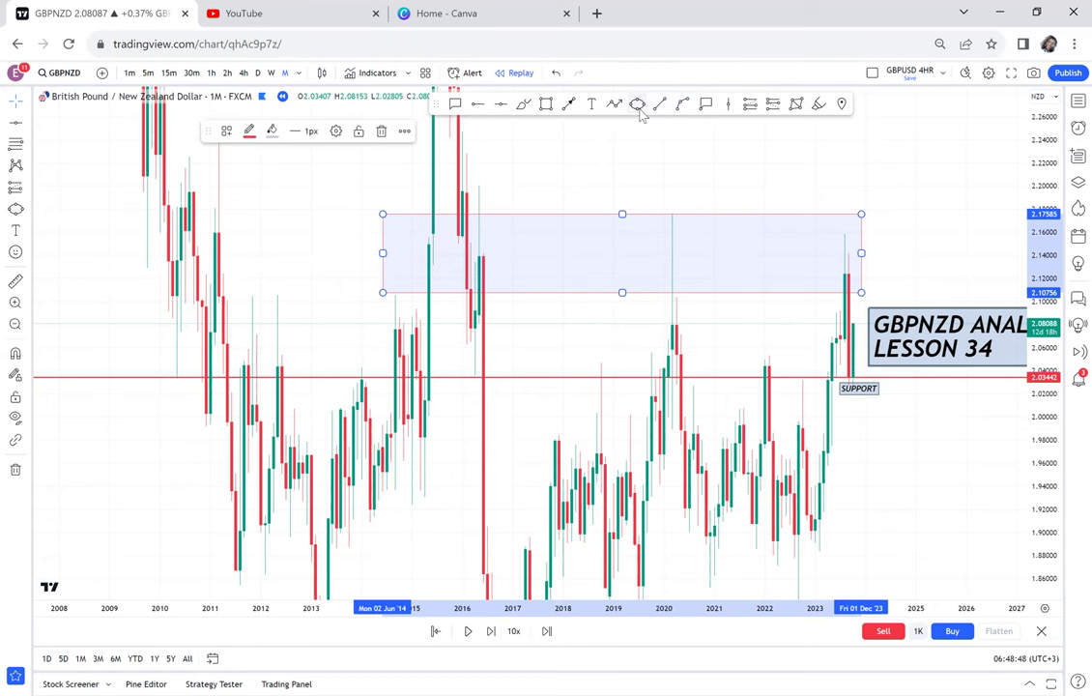
left_click(471, 245)
left_click(499, 224)
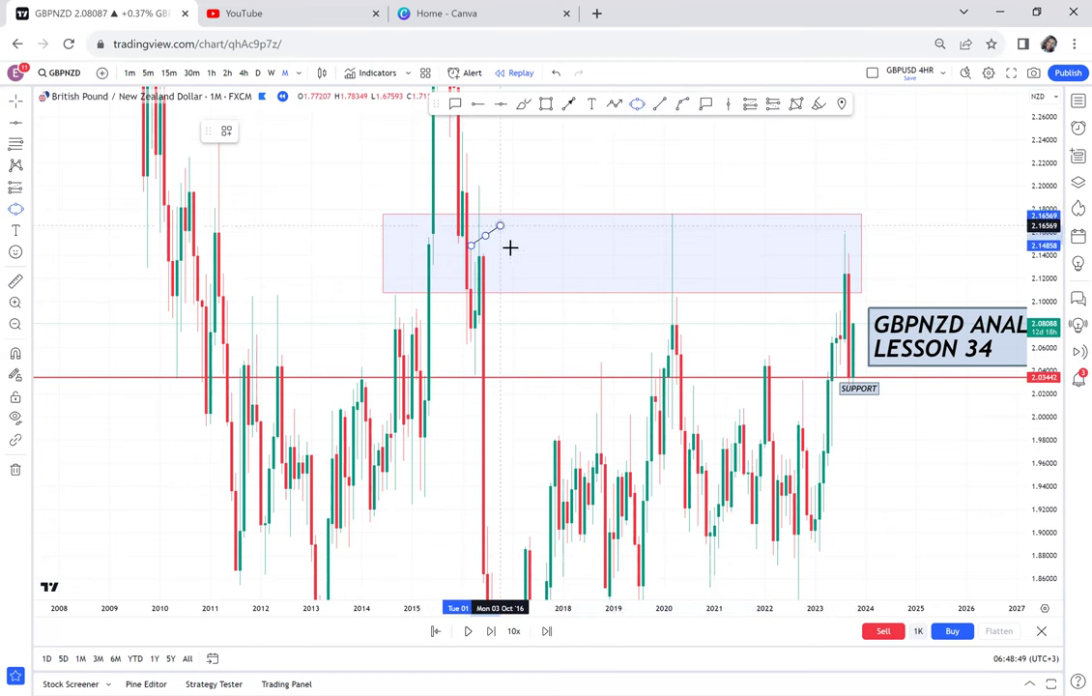
left_click(509, 246)
- Draw ellipses around the early-2020 wick and the 2023 highs inside the rectangle zone
left_click(637, 103)
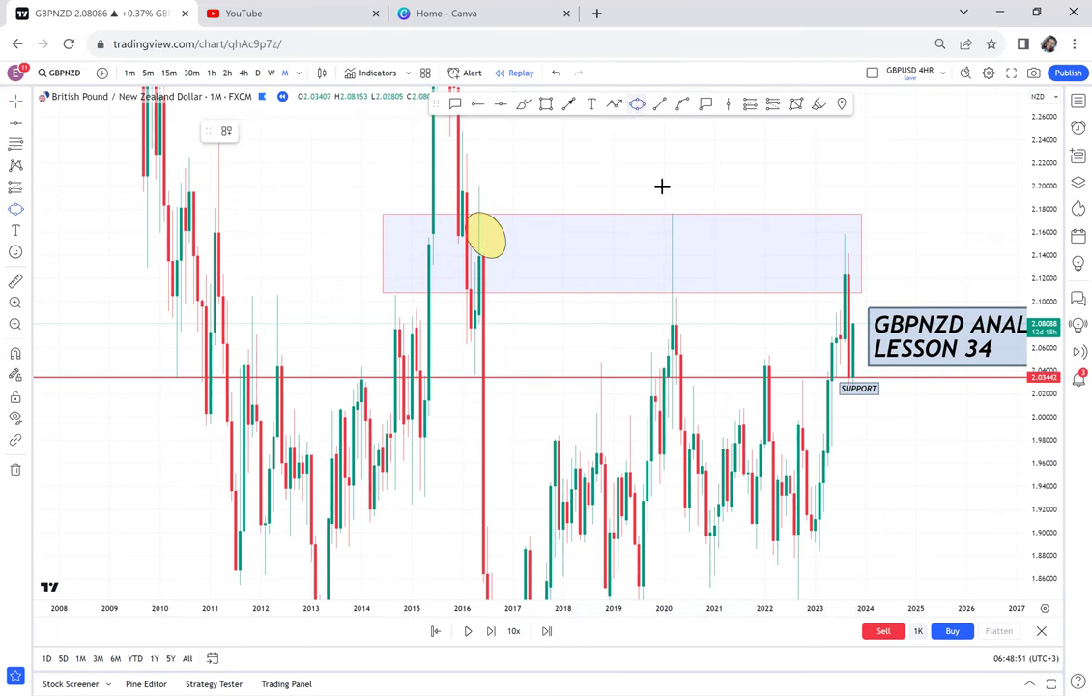
left_click(659, 258)
left_click(693, 247)
left_click(700, 254)
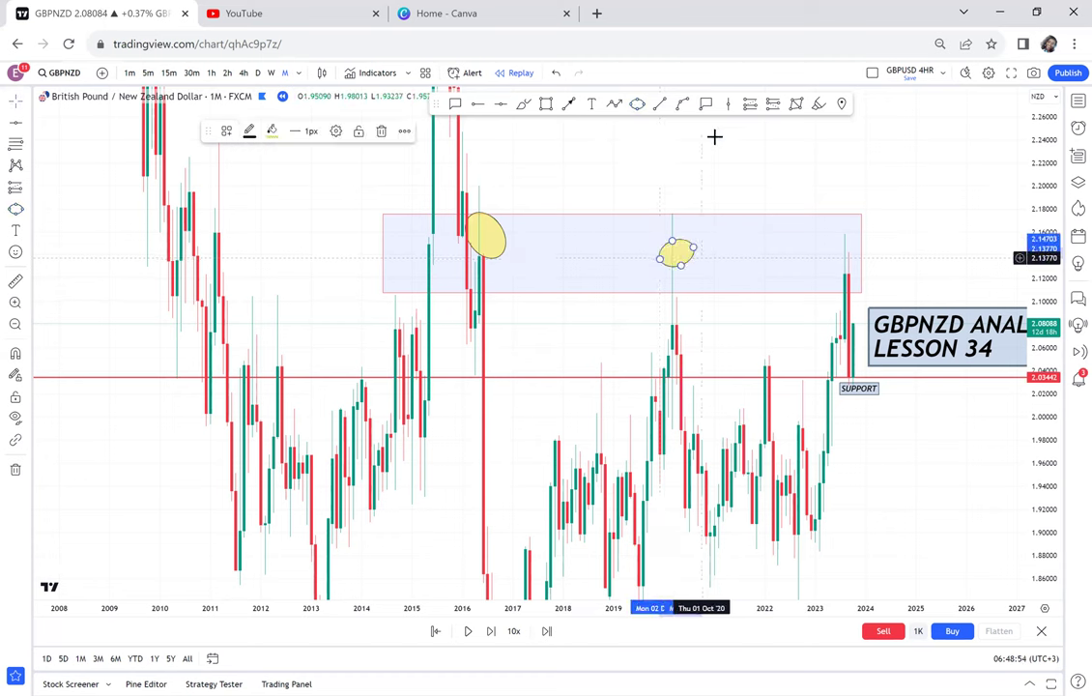
left_click(637, 104)
left_click(837, 254)
left_click(870, 242)
left_click(876, 257)
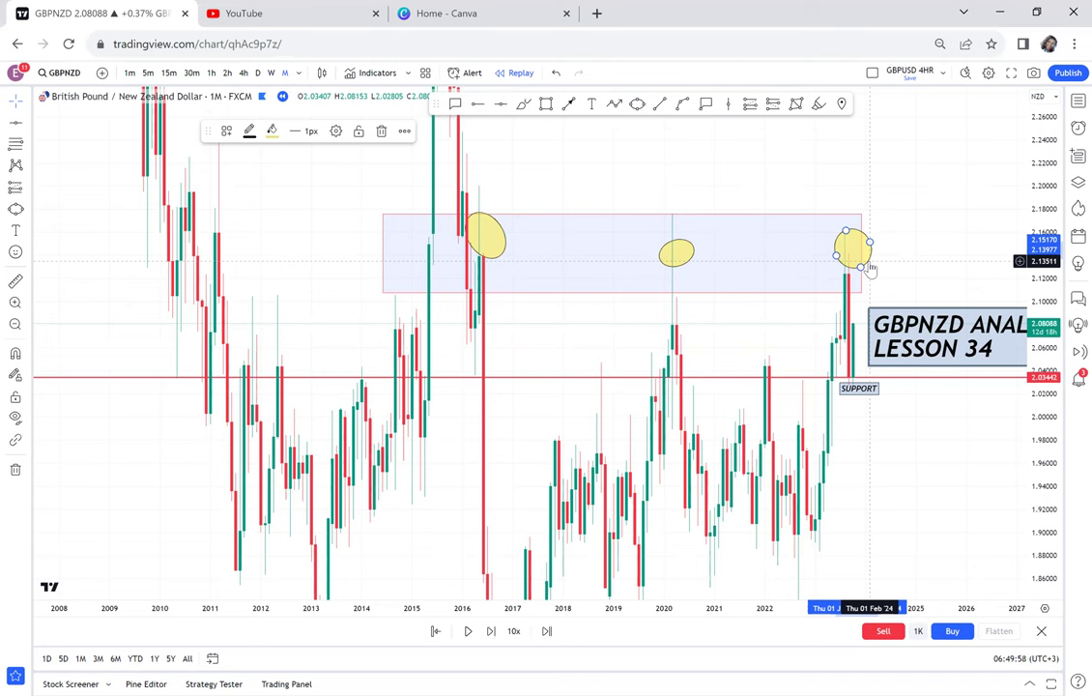
left_click(946, 480)
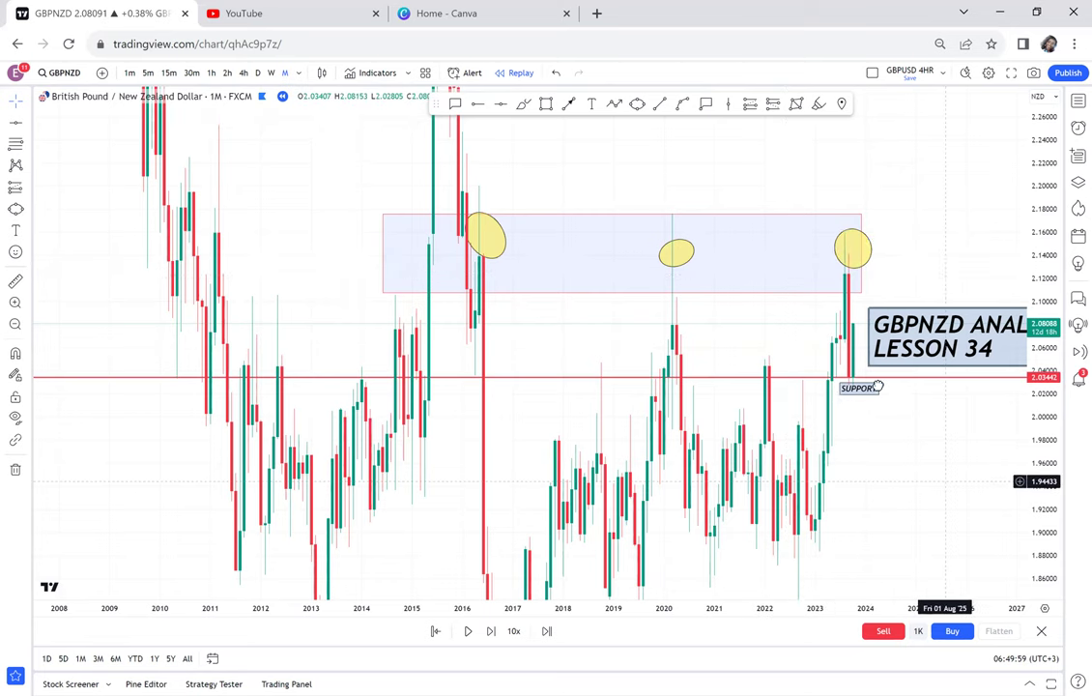
- Resize the rectangle zone so its lower edge sits at about 2.134 and it ends in February 2024
left_click_drag(946, 480, 847, 328)
left_click_drag(1039, 278, 1012, 452)
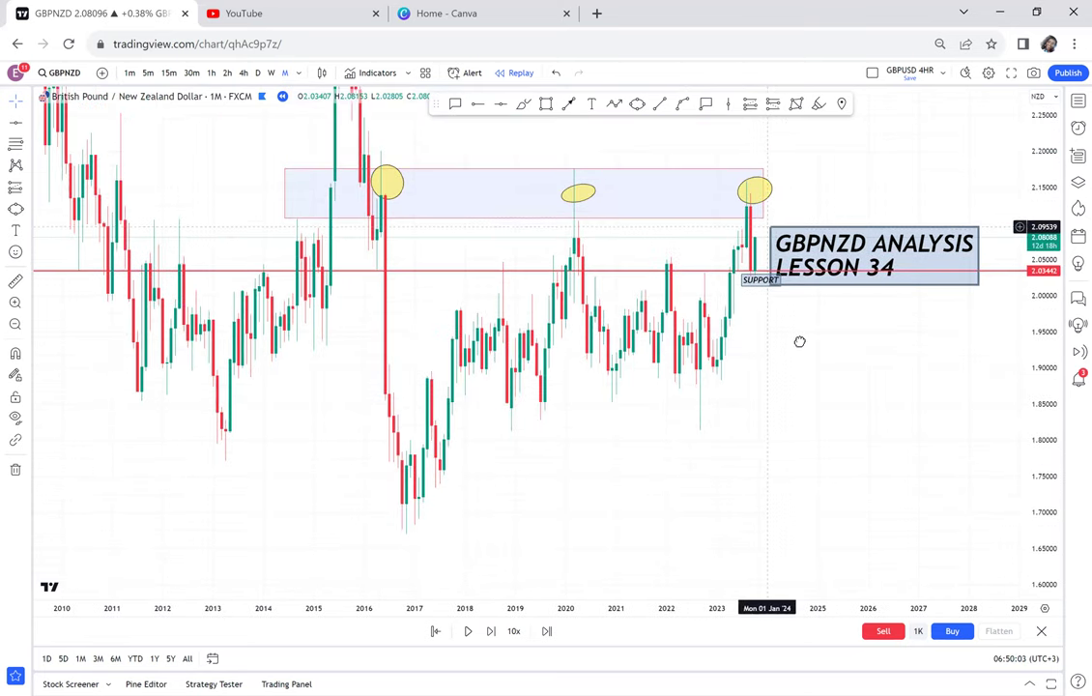
left_click_drag(688, 143, 647, 186)
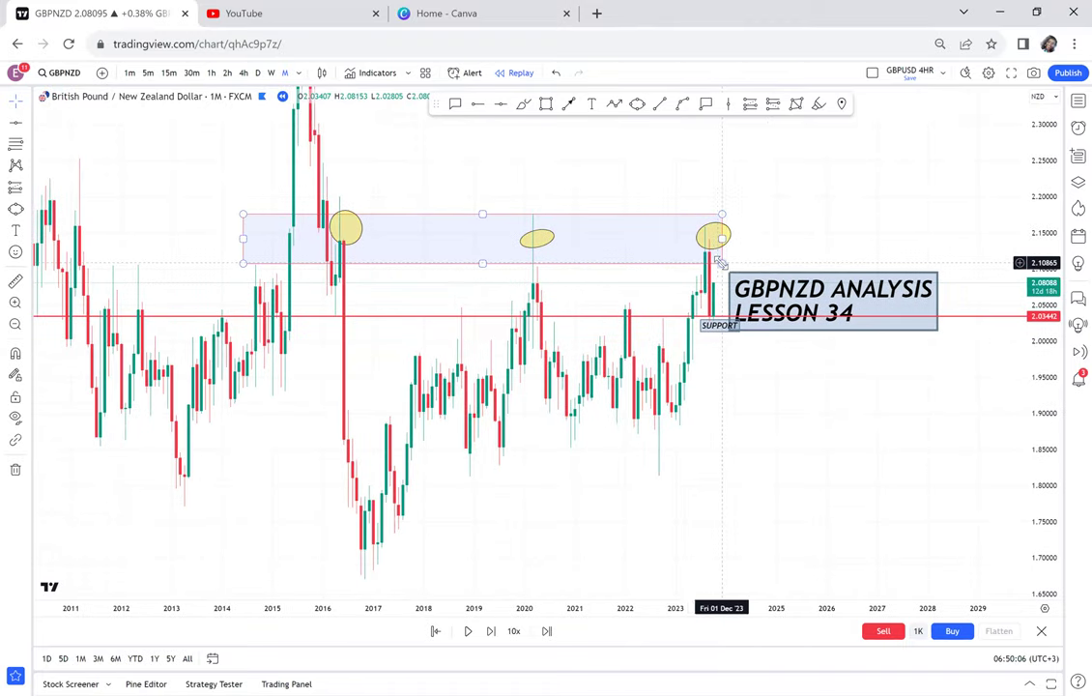
left_click_drag(721, 265, 781, 472)
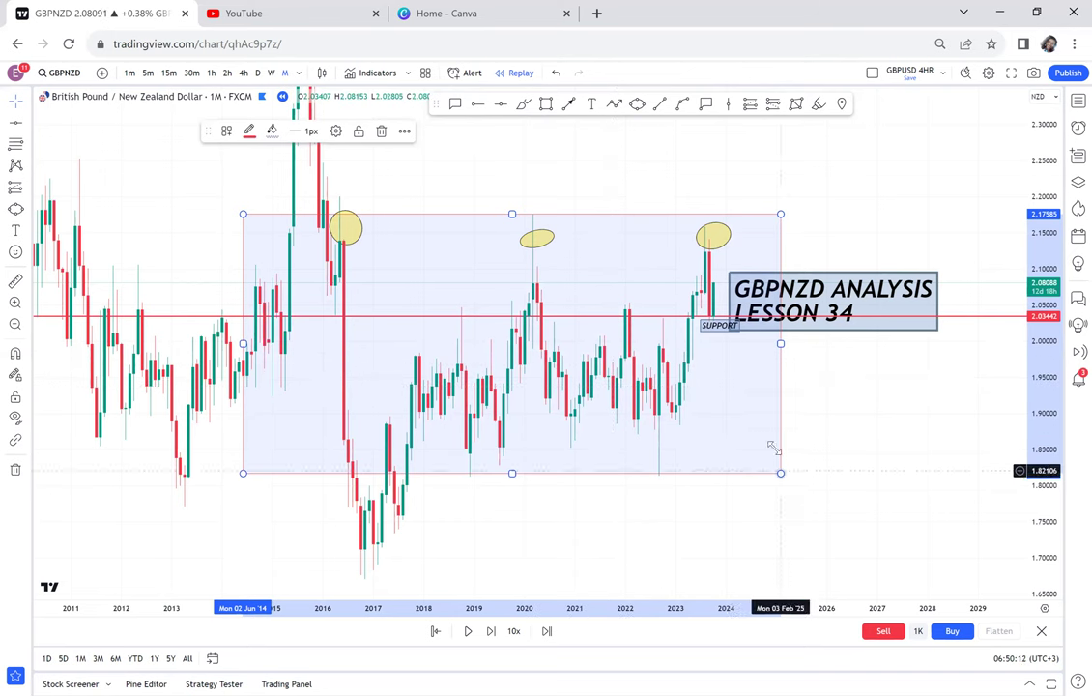
mouse_move(781, 472)
left_mouse_down()
mouse_move(743, 378)
mouse_move(732, 245)
left_mouse_up()
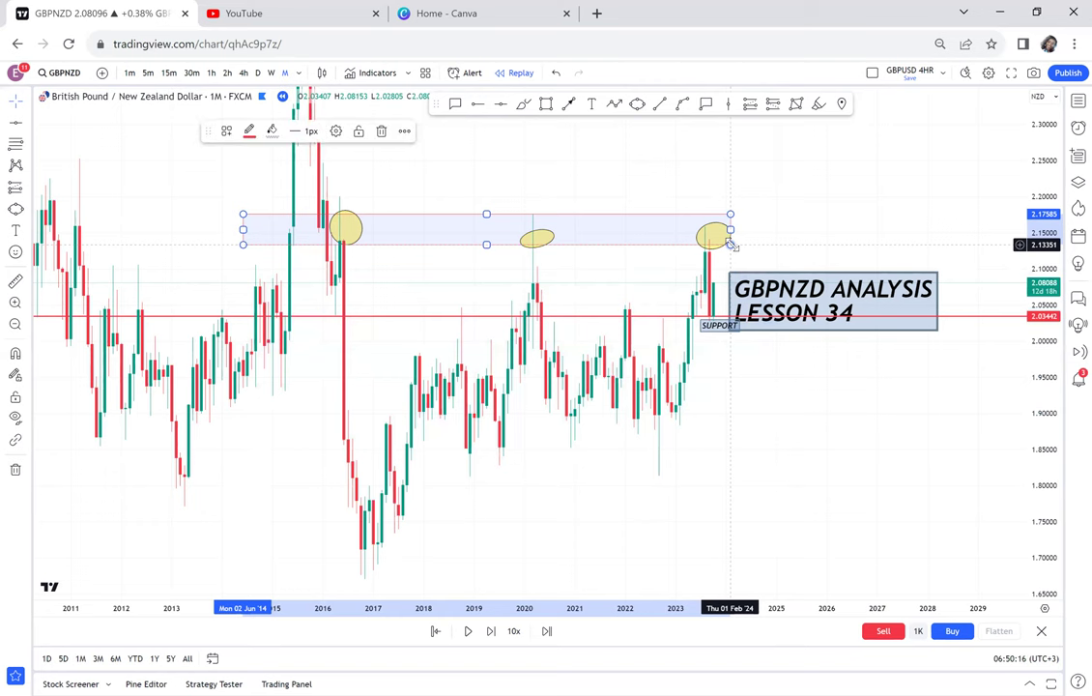
left_click(859, 276)
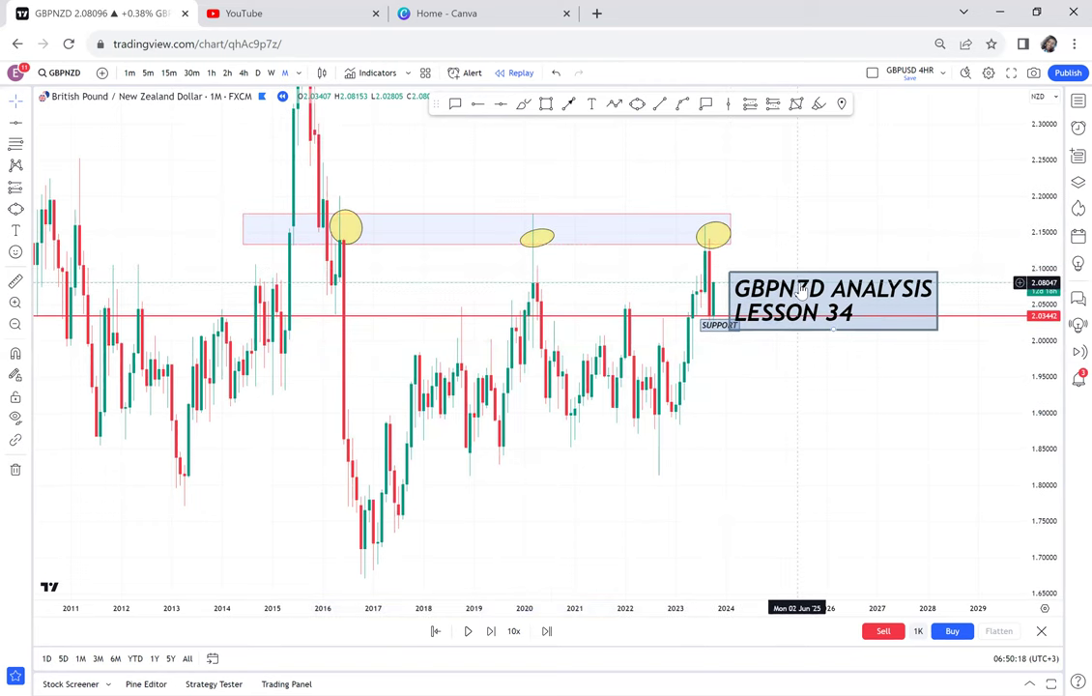
- Move the GBPNZD ANALYSIS LESSON 34 label away from the latest candles, into empty space level with the rectangle zone
left_click_drag(911, 231, 986, 221)
scroll(841, 253, "up", 3)
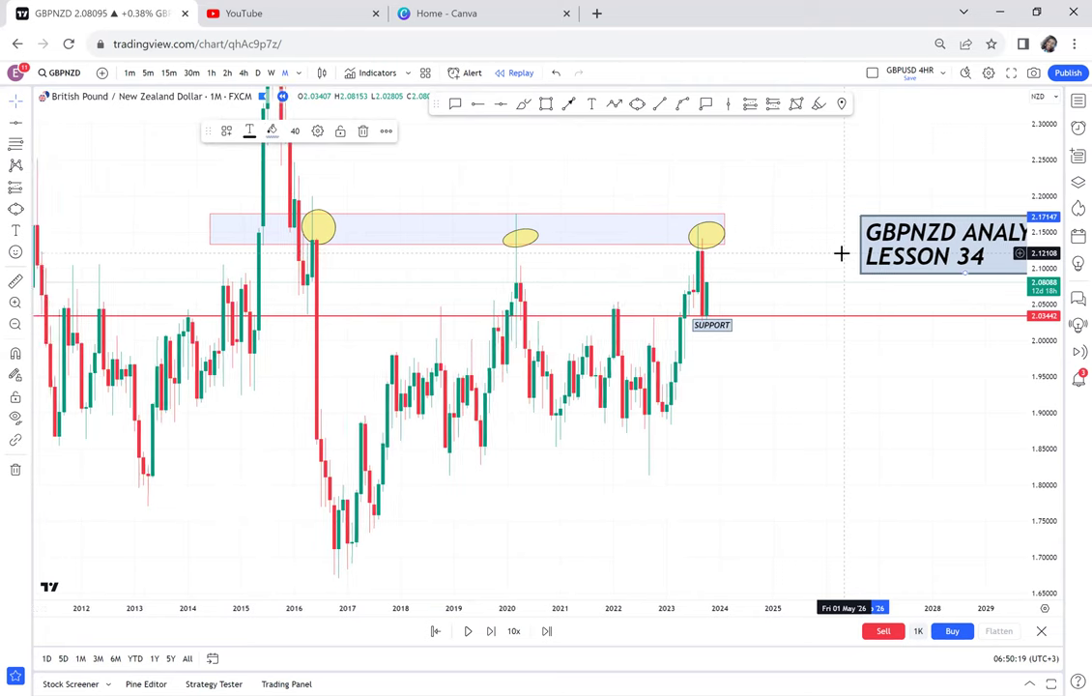
scroll(841, 253, "up", 2)
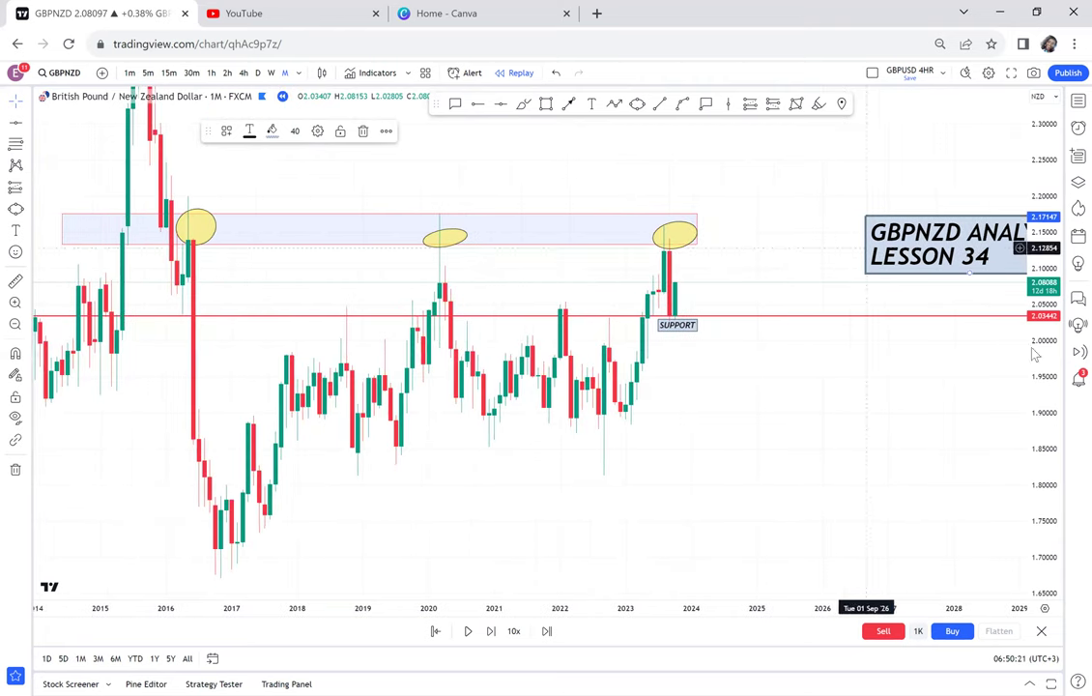
- Draw an arrow from October 2025 at about 2.145 to the large red September 2023 candle below the ellipse
left_click_drag(1050, 378, 926, 302)
scroll(897, 304, "up", 1)
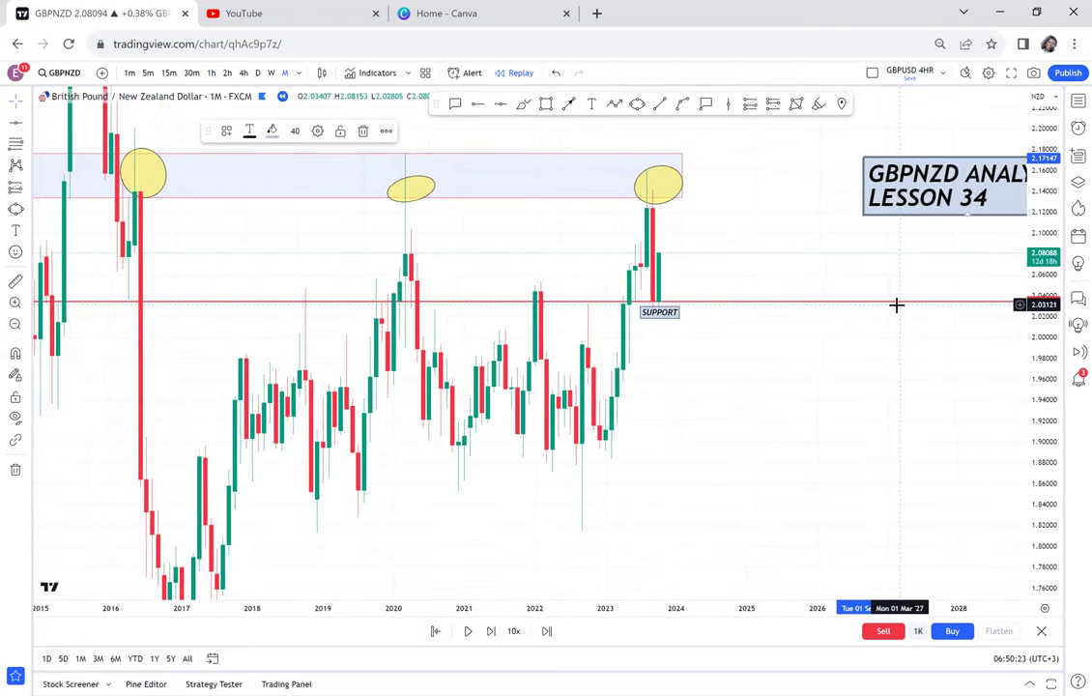
scroll(897, 304, "up", 1)
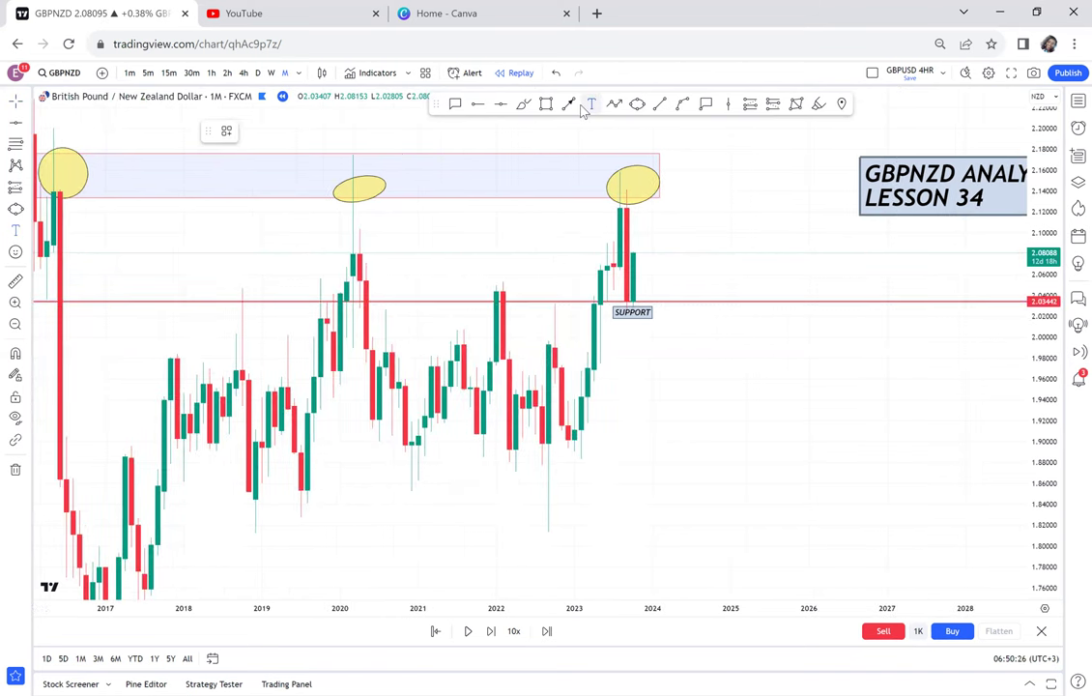
left_click(570, 103)
left_click_drag(789, 186, 732, 203)
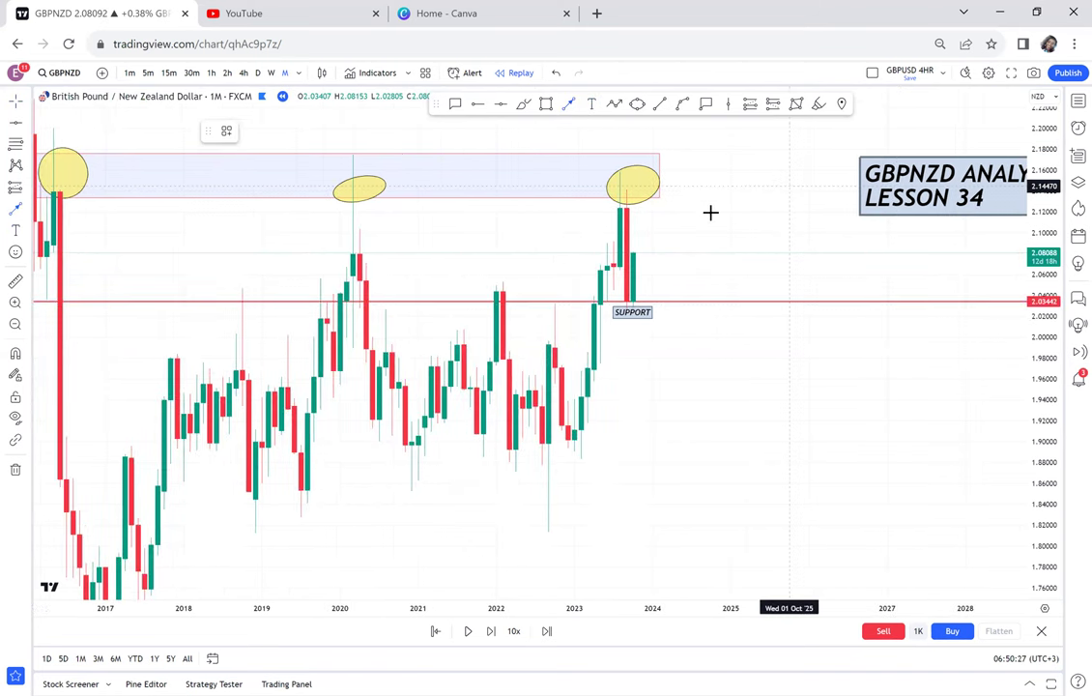
left_click_drag(637, 235, 634, 231)
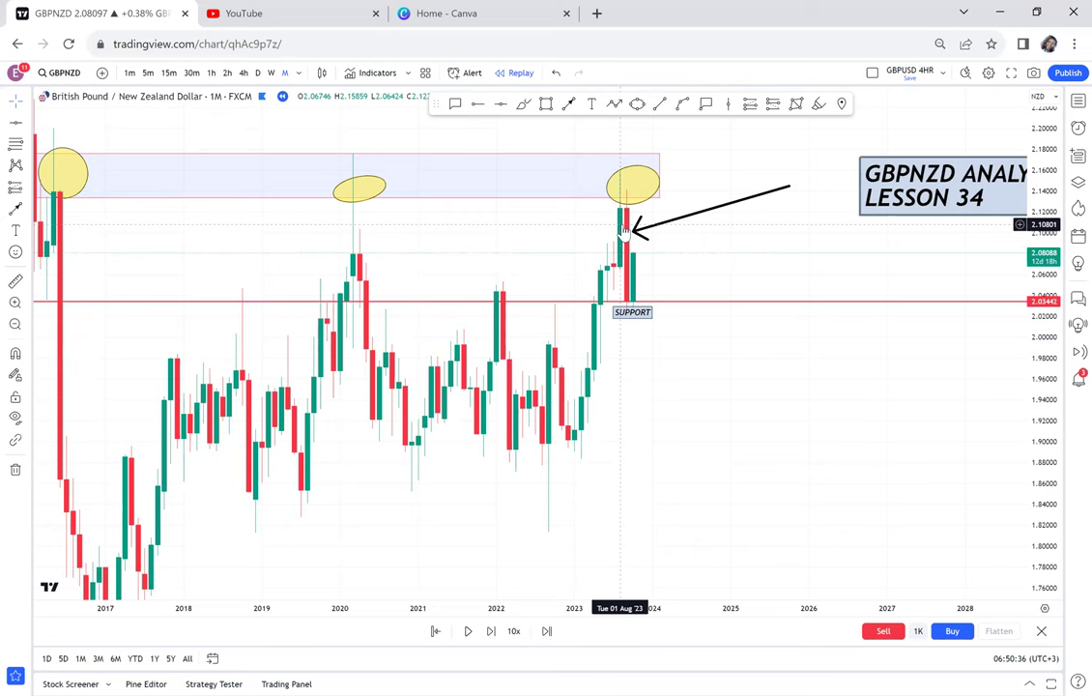
- Move the horizontal support line up to about 2.044 on the monthly chart
scroll(622, 247, "up", 1)
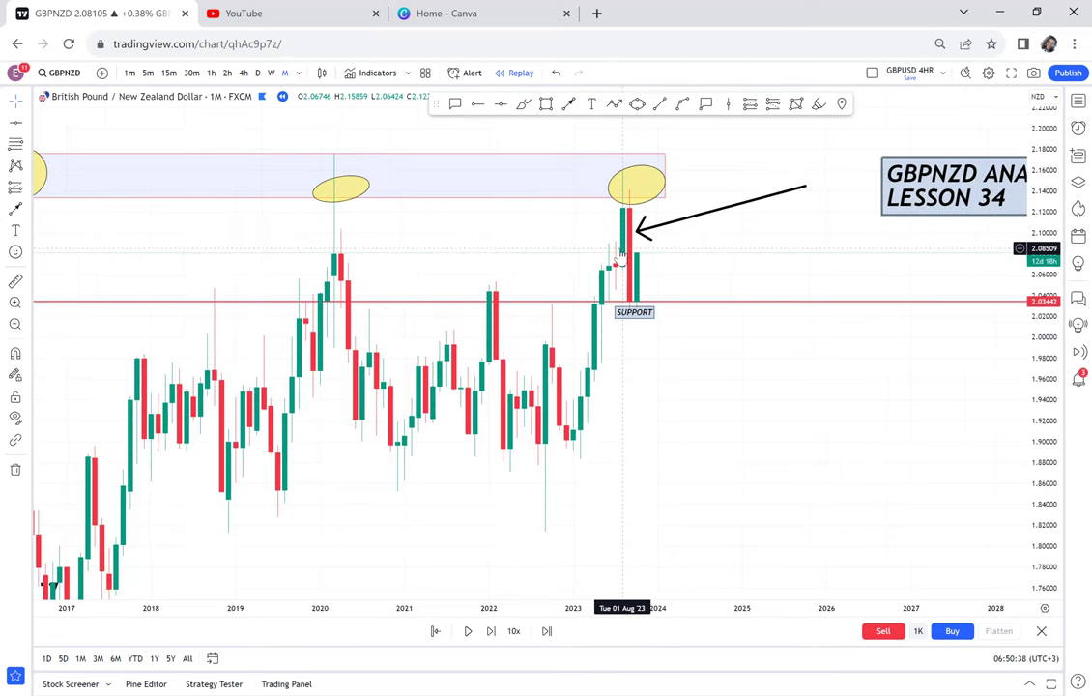
scroll(623, 247, "up", 1)
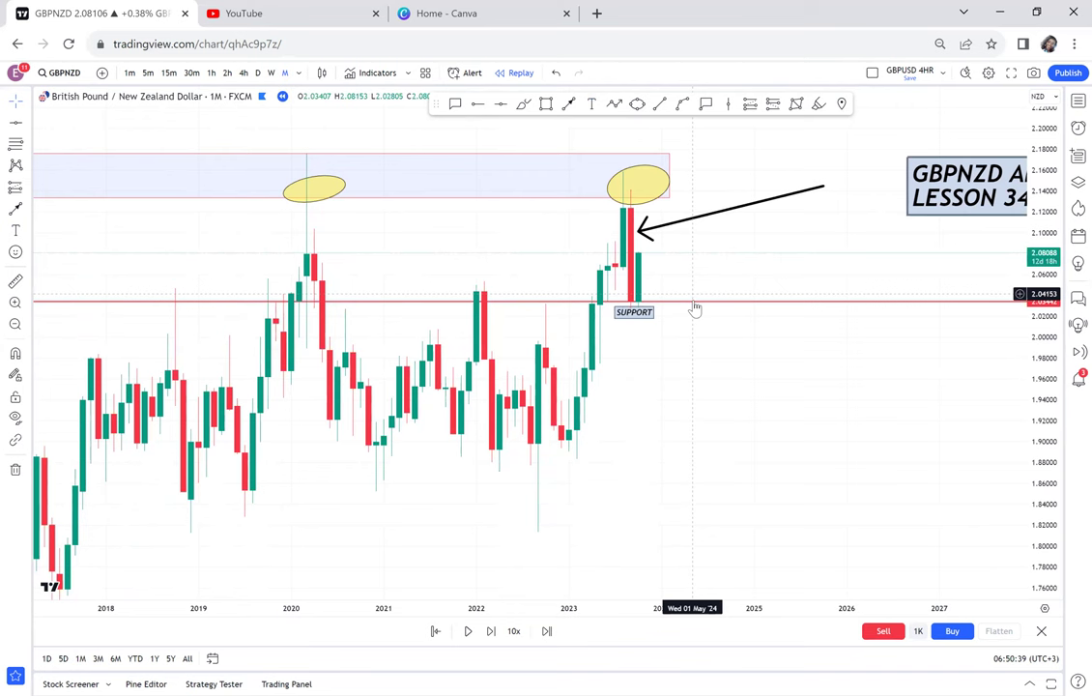
left_click_drag(695, 307, 716, 291)
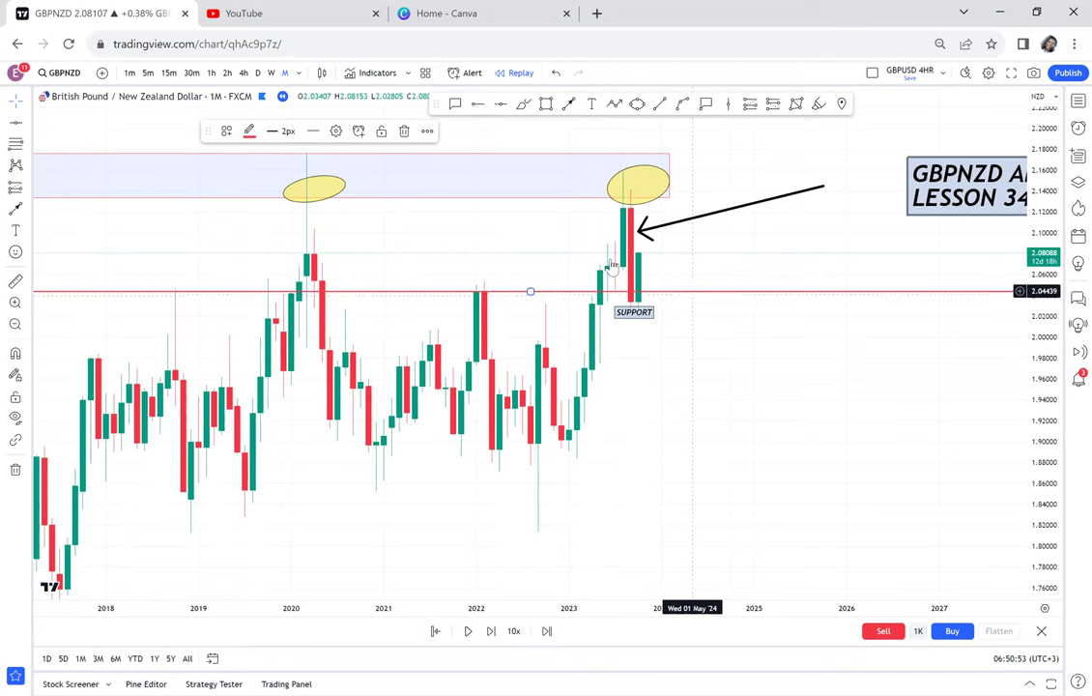
- Switch the chart to the weekly timeframe and lower the support line to about 2.036
scroll(638, 280, "down", 2)
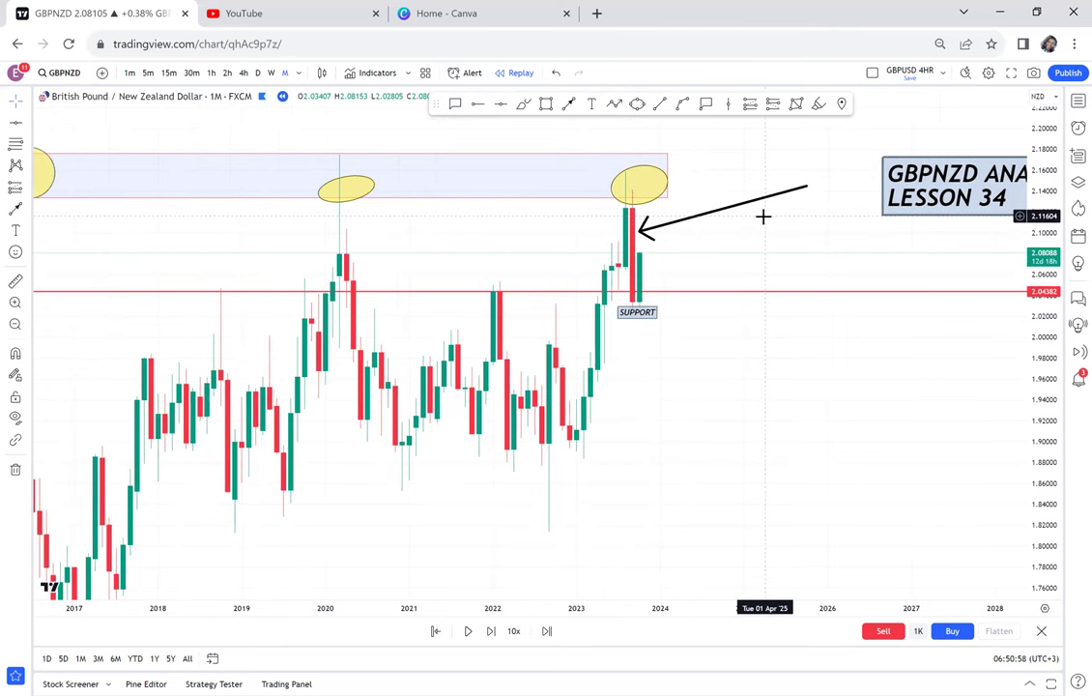
left_click_drag(710, 198, 831, 197)
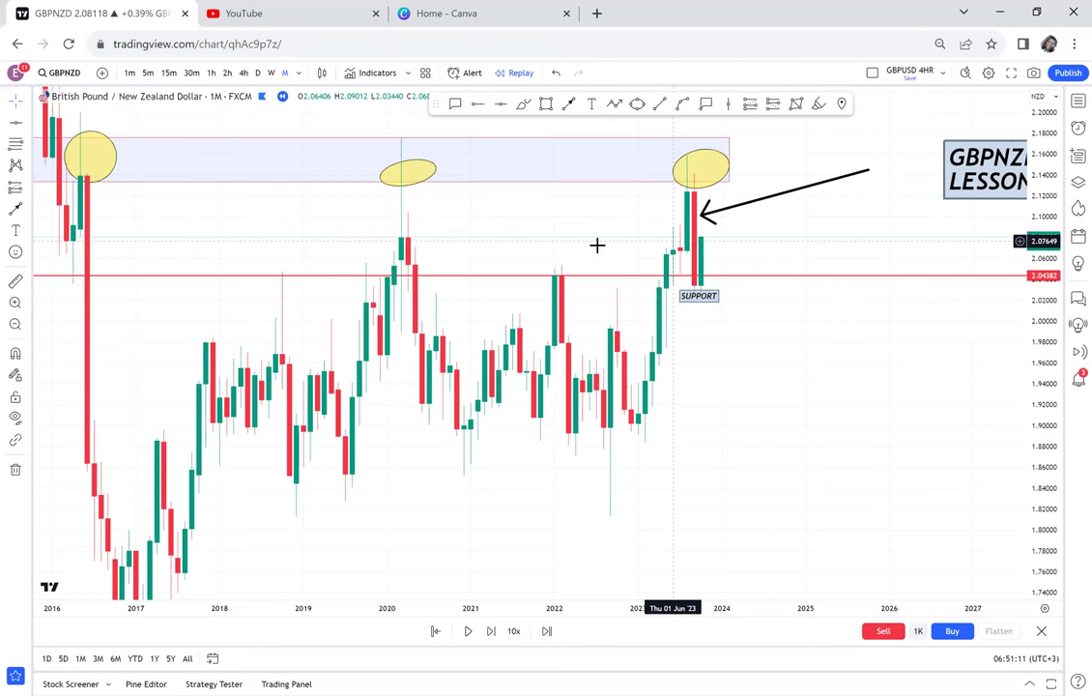
left_click(272, 73)
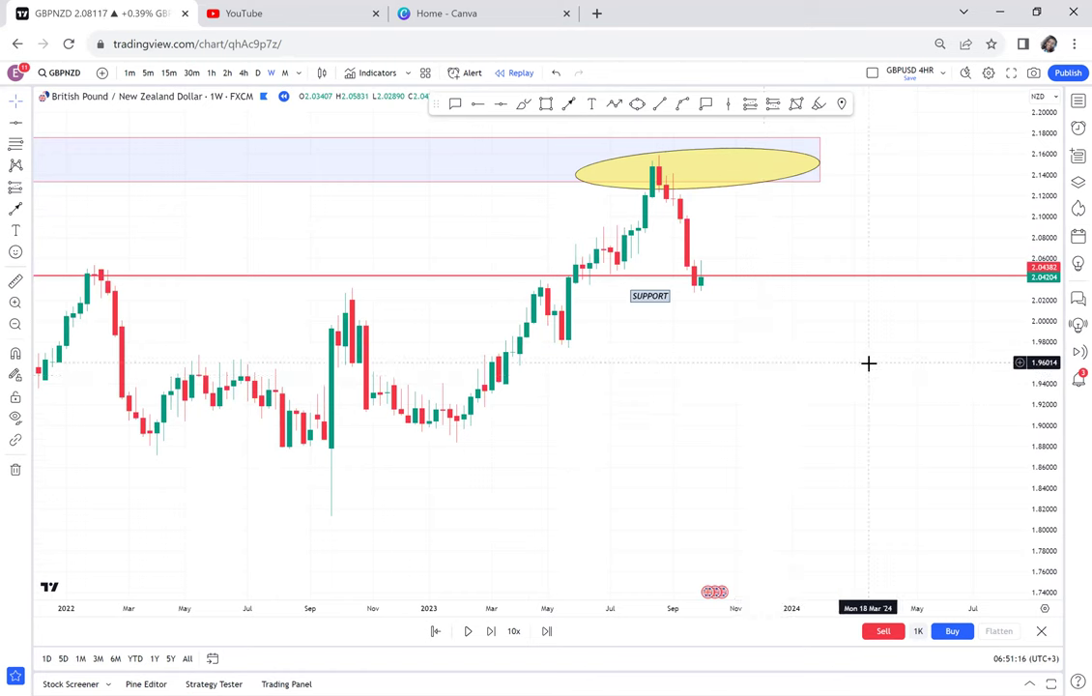
scroll(869, 363, "down", 4)
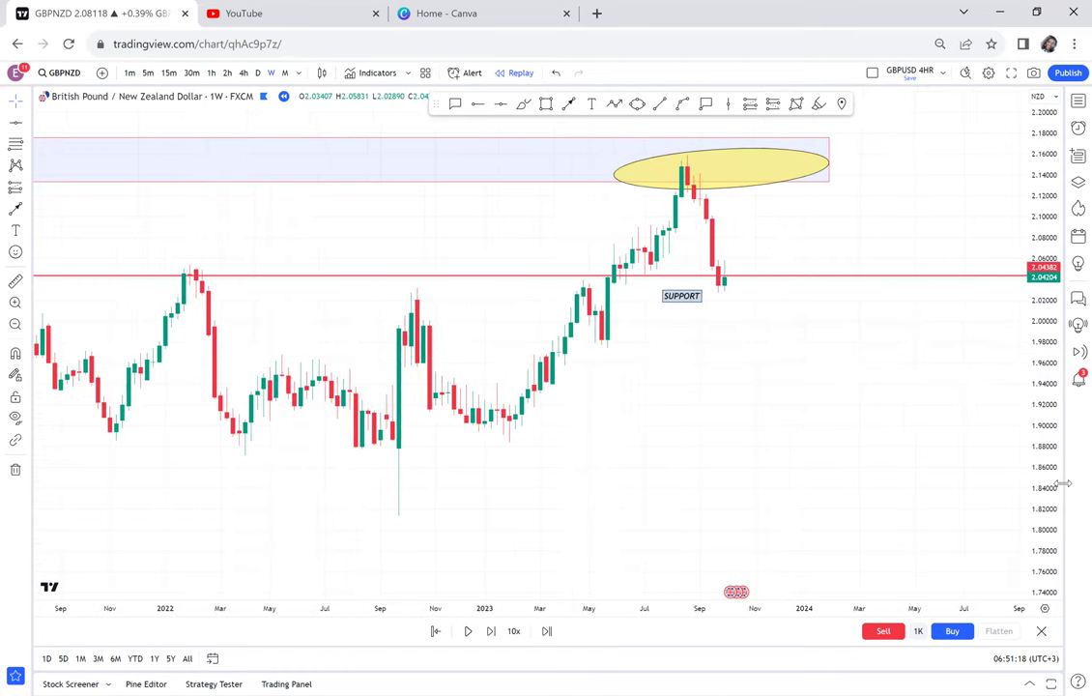
scroll(928, 272, "up", 3)
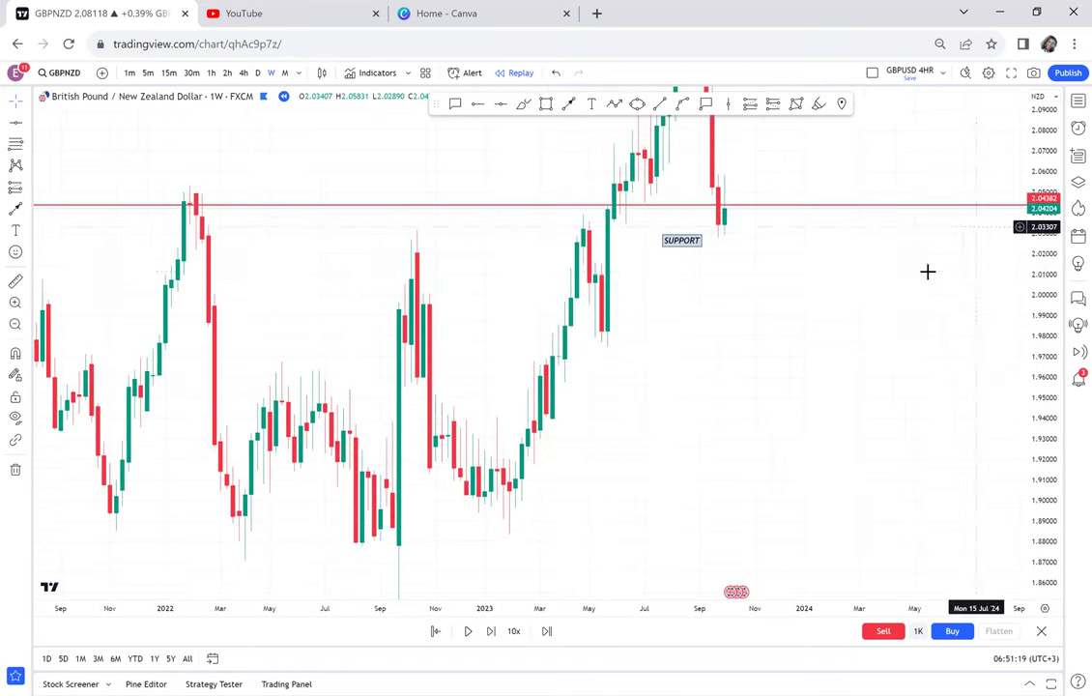
left_click_drag(907, 317, 744, 345)
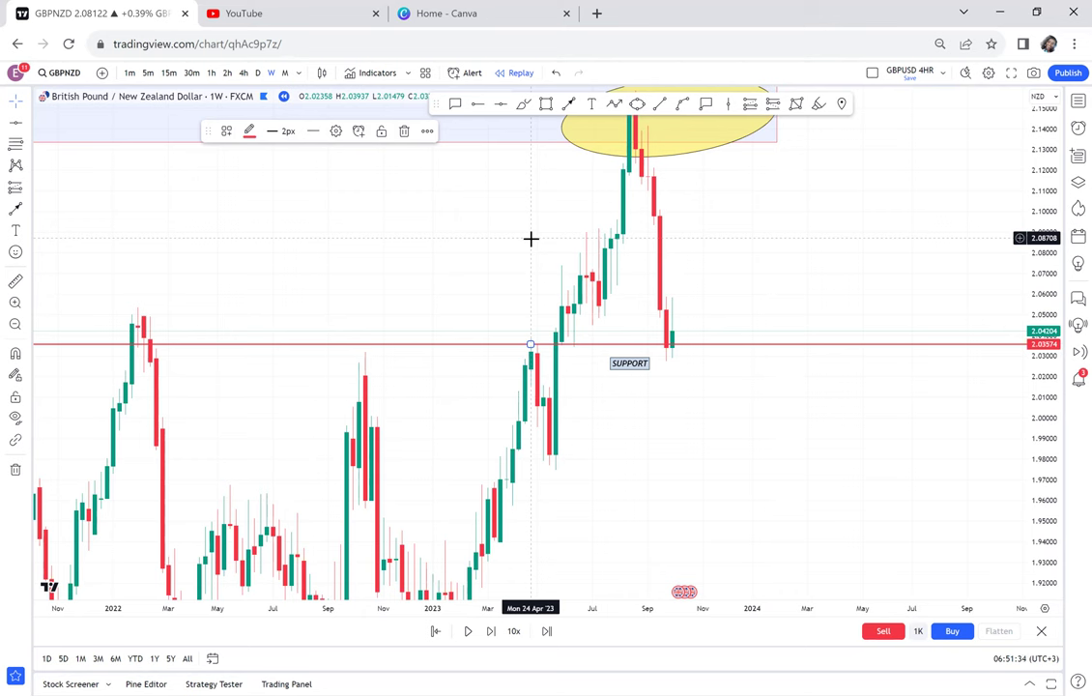
- Draw a horizontal line at about 1.983 and a rectangle zone beneath it down to about 1.975, from February 2023 to April 2024
left_click(509, 109)
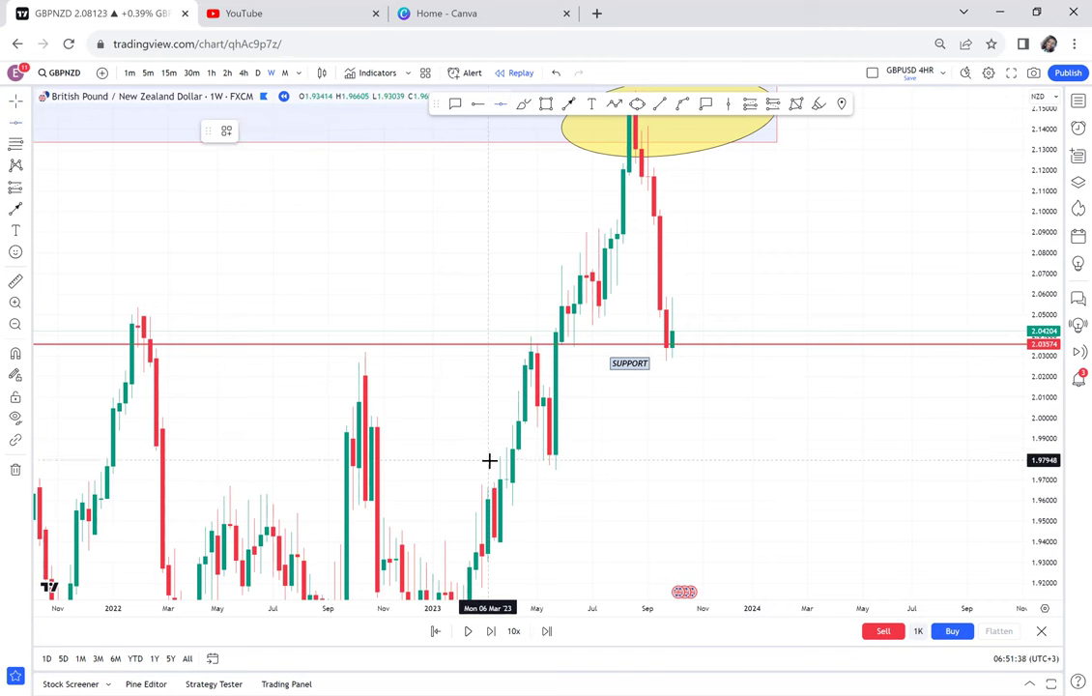
left_click(530, 452)
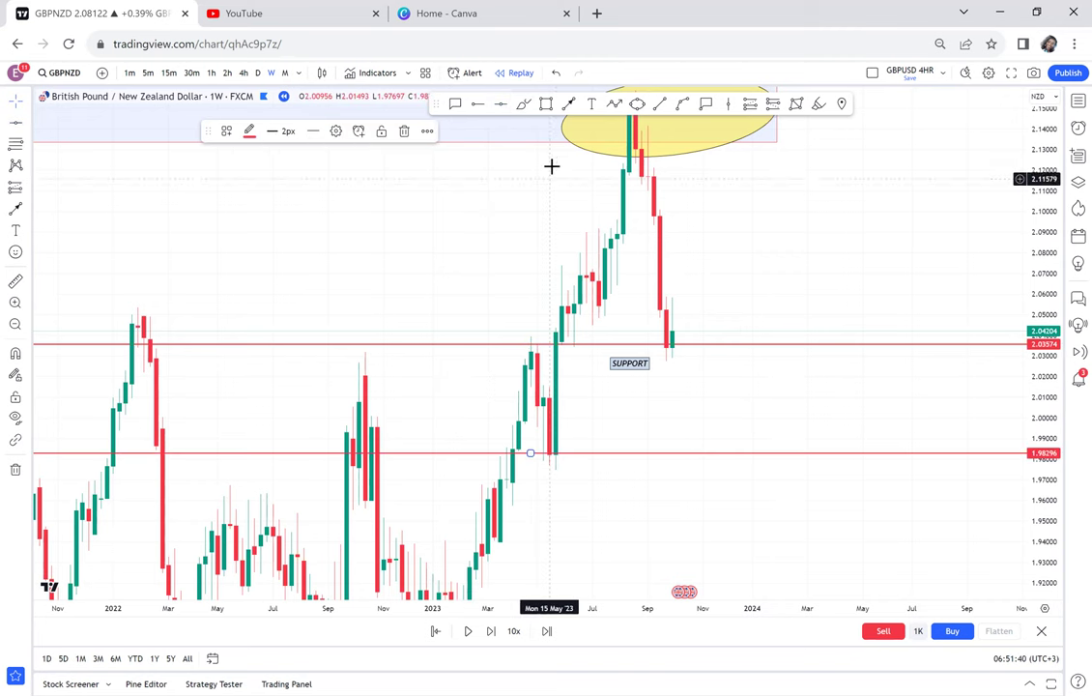
left_click(547, 105)
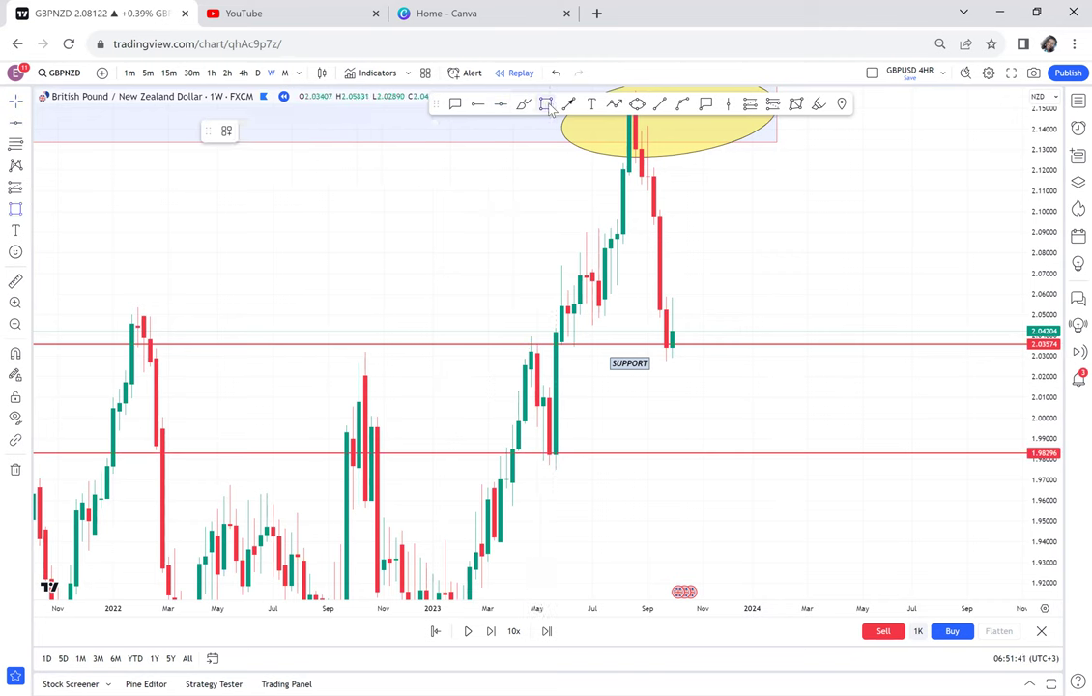
left_click(477, 451)
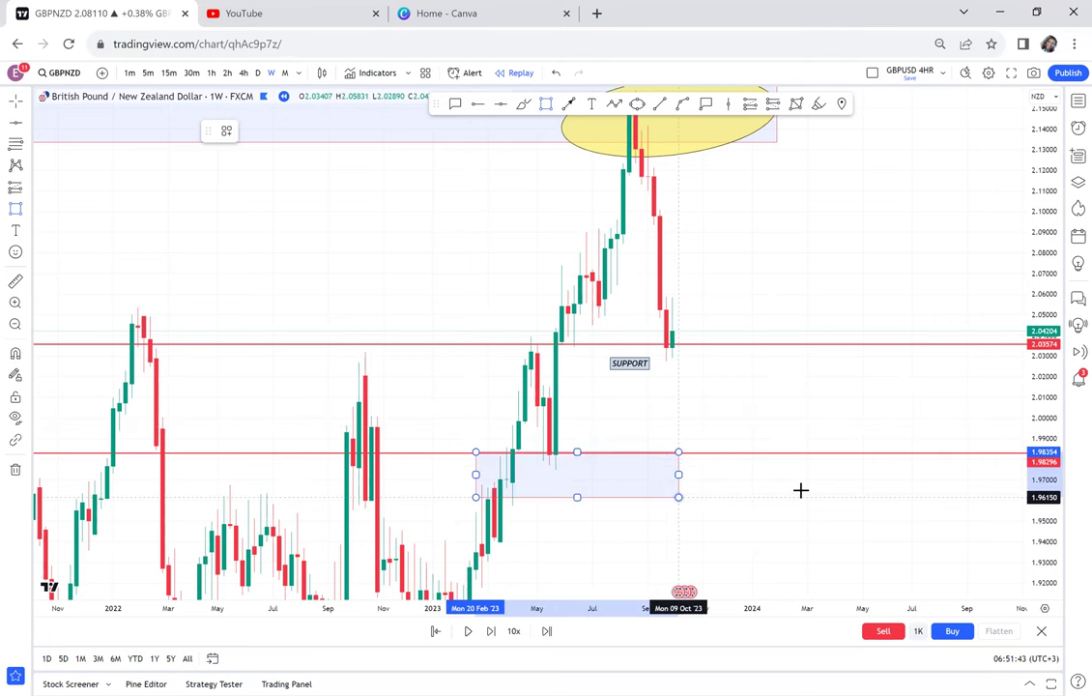
left_click(849, 468)
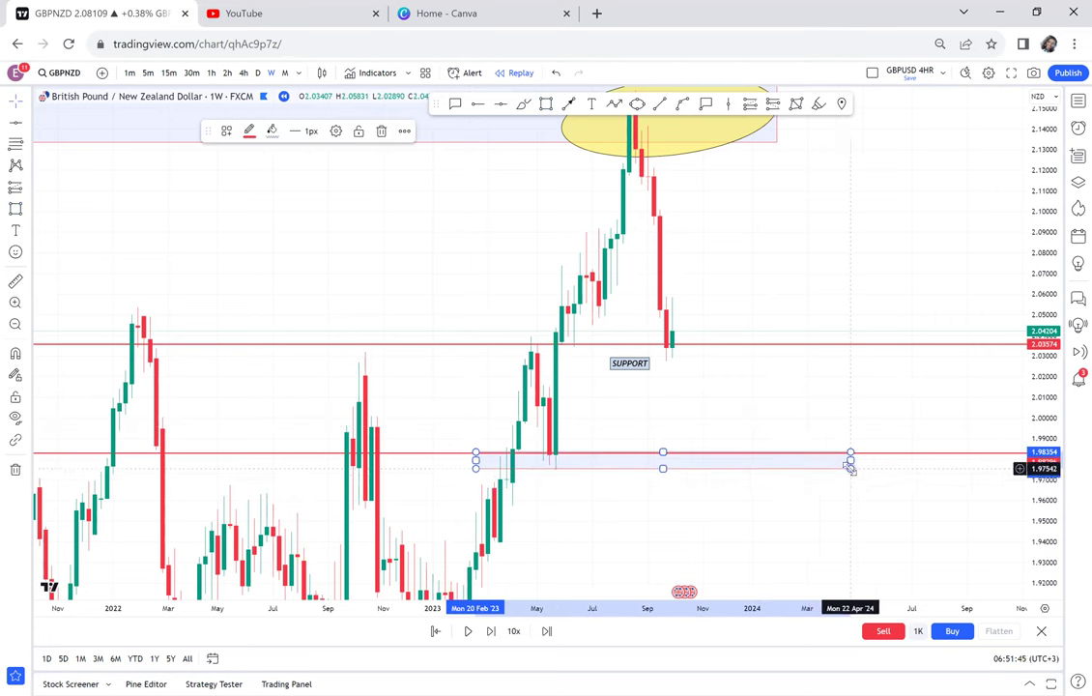
left_click(772, 373)
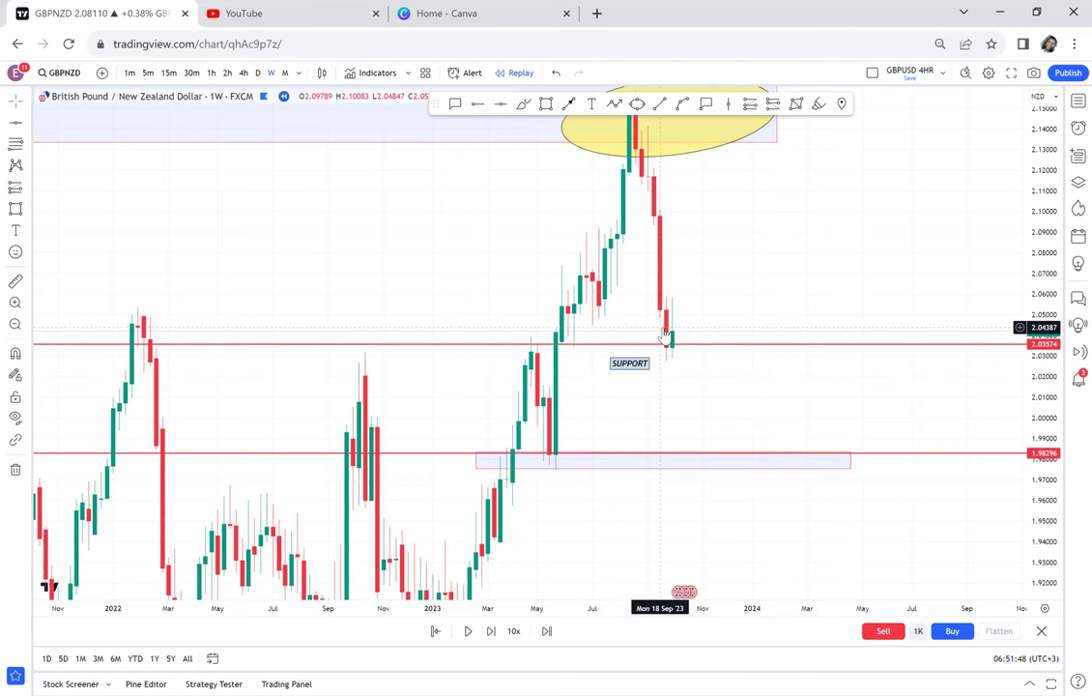
- Switch the chart to the daily timeframe and lower the support line to about 2.034, at the June 2023 low
left_click(257, 72)
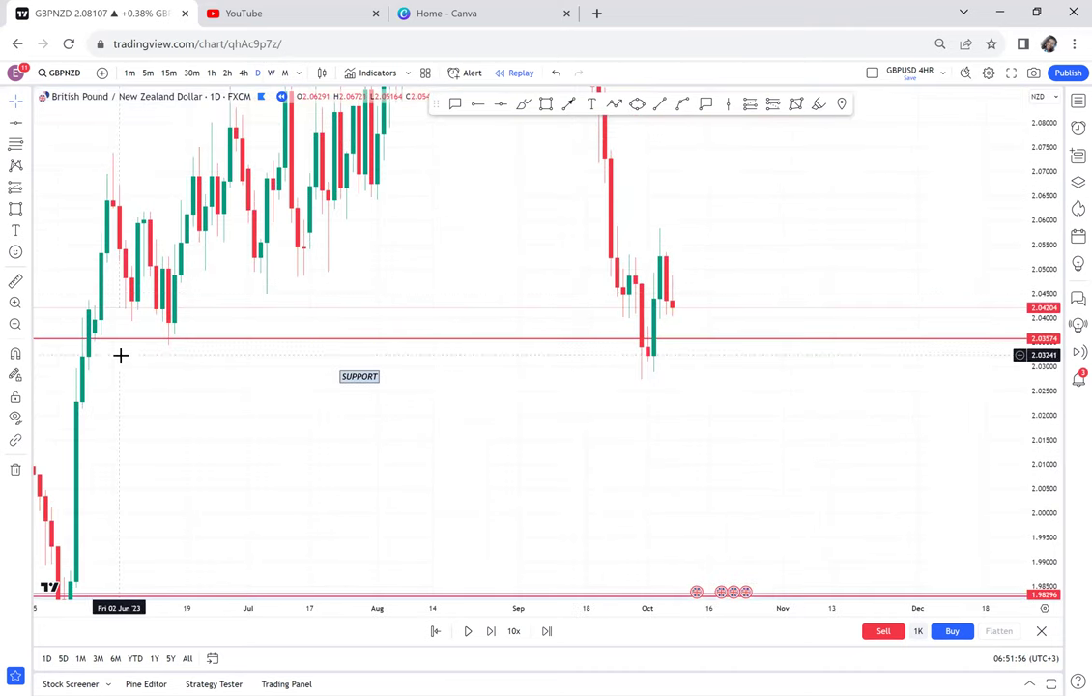
left_click(154, 339)
left_click_drag(155, 348, 191, 346)
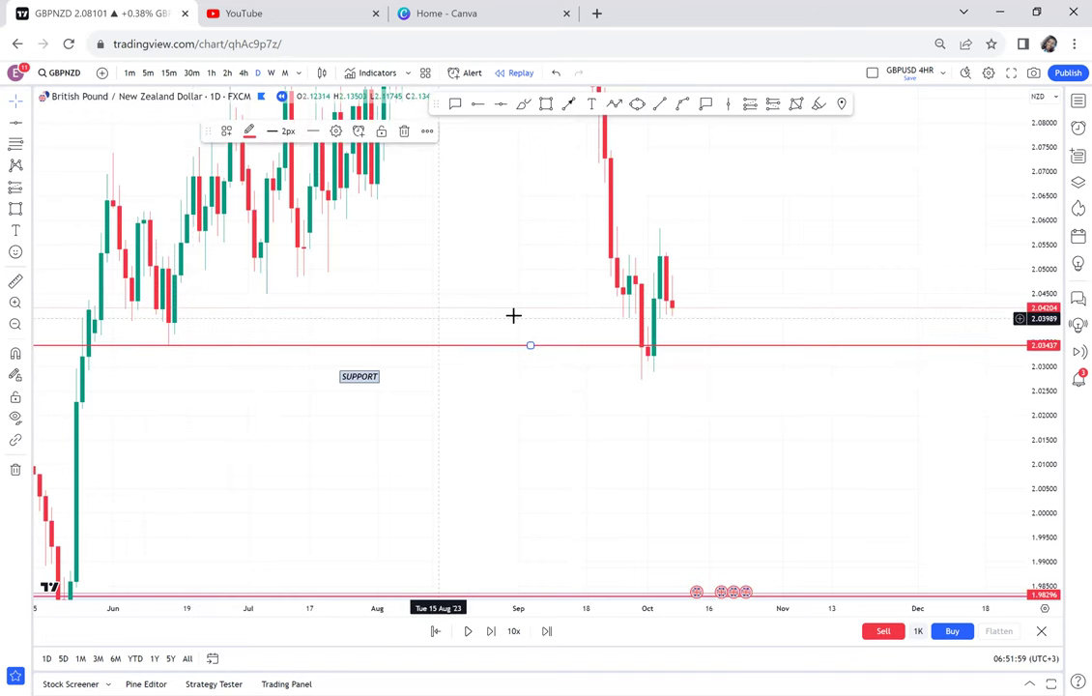
- Draw a rectangle zone from 22 September to 12 October 2023, between about 2.053 and 2.049, on the daily chart
scroll(663, 256, "up", 2)
scroll(663, 257, "up", 2)
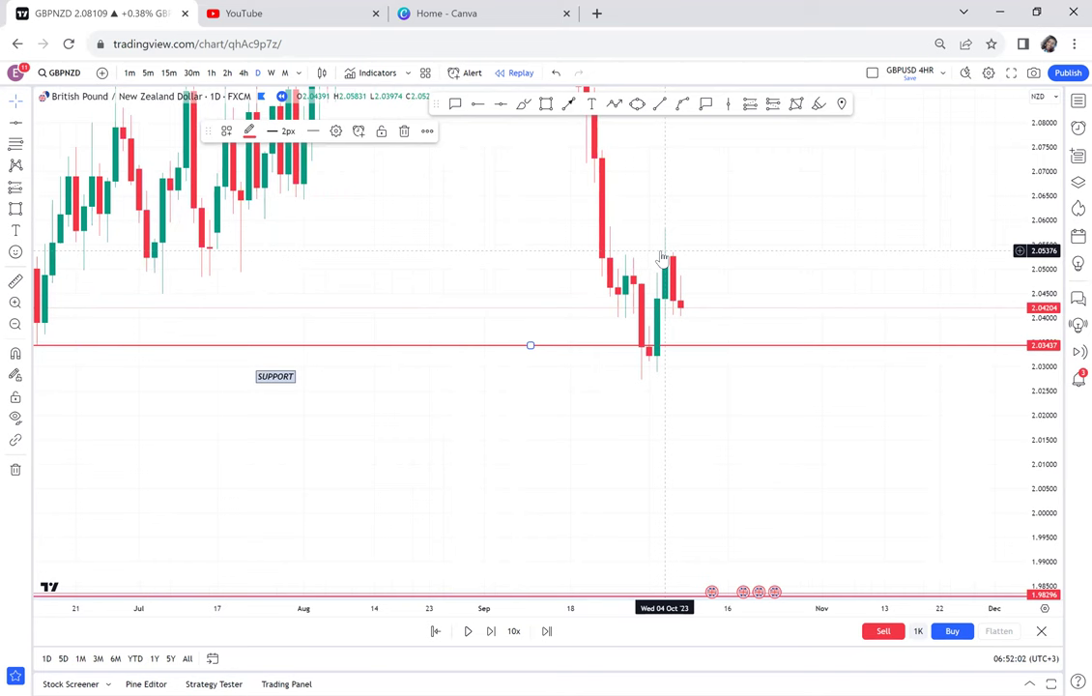
left_click(546, 104)
left_click(599, 254)
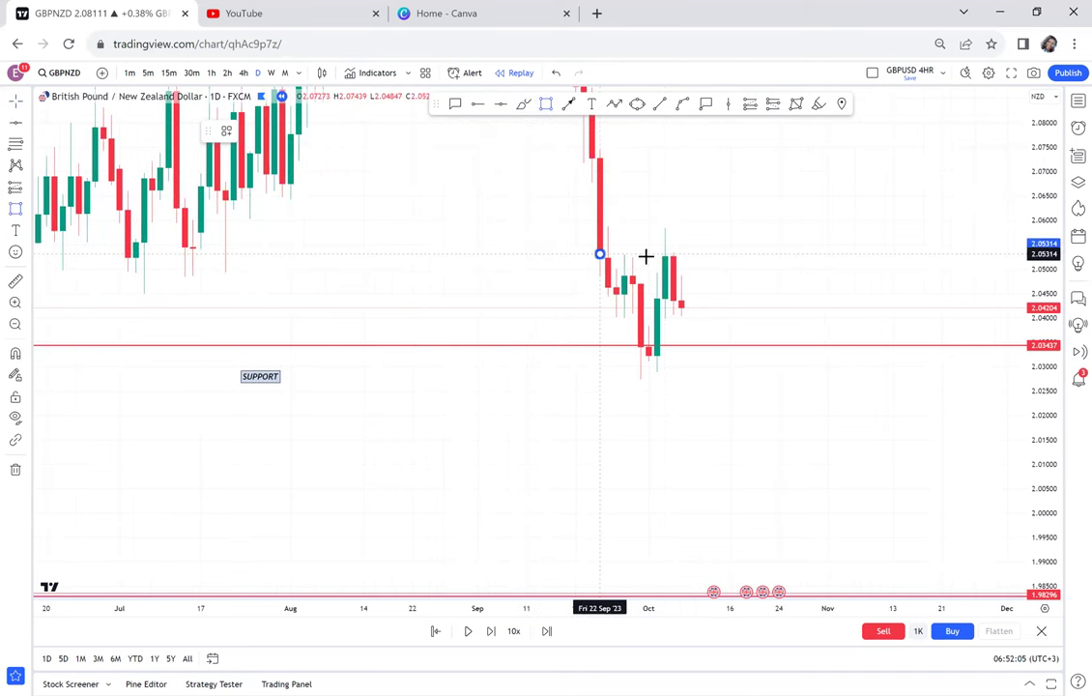
left_click(713, 274)
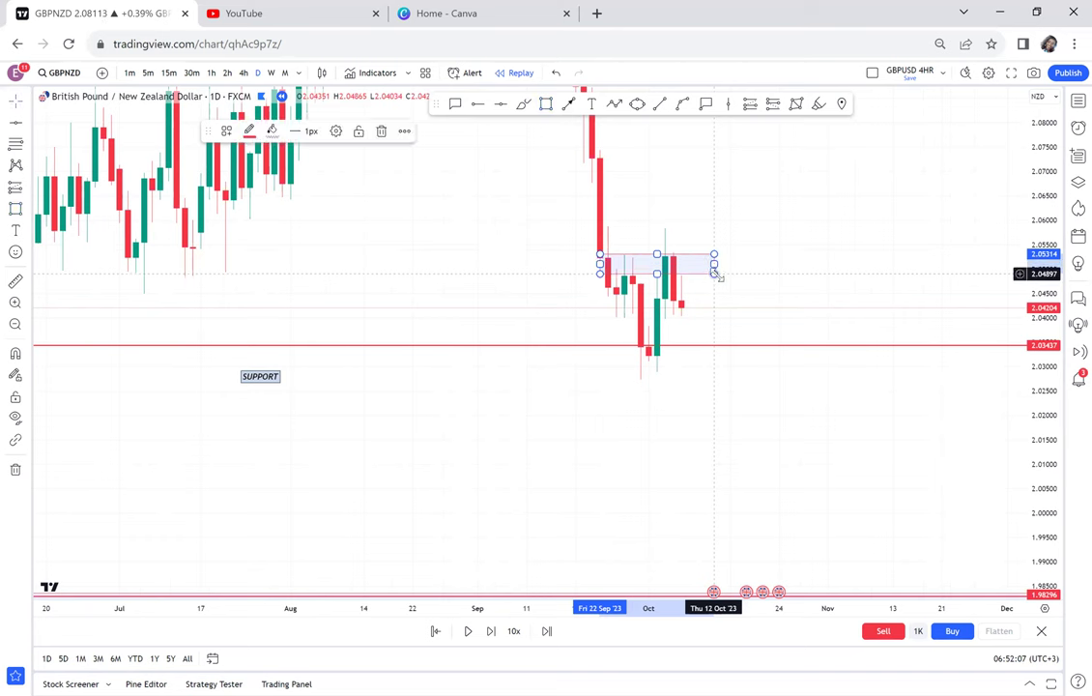
left_click(737, 300)
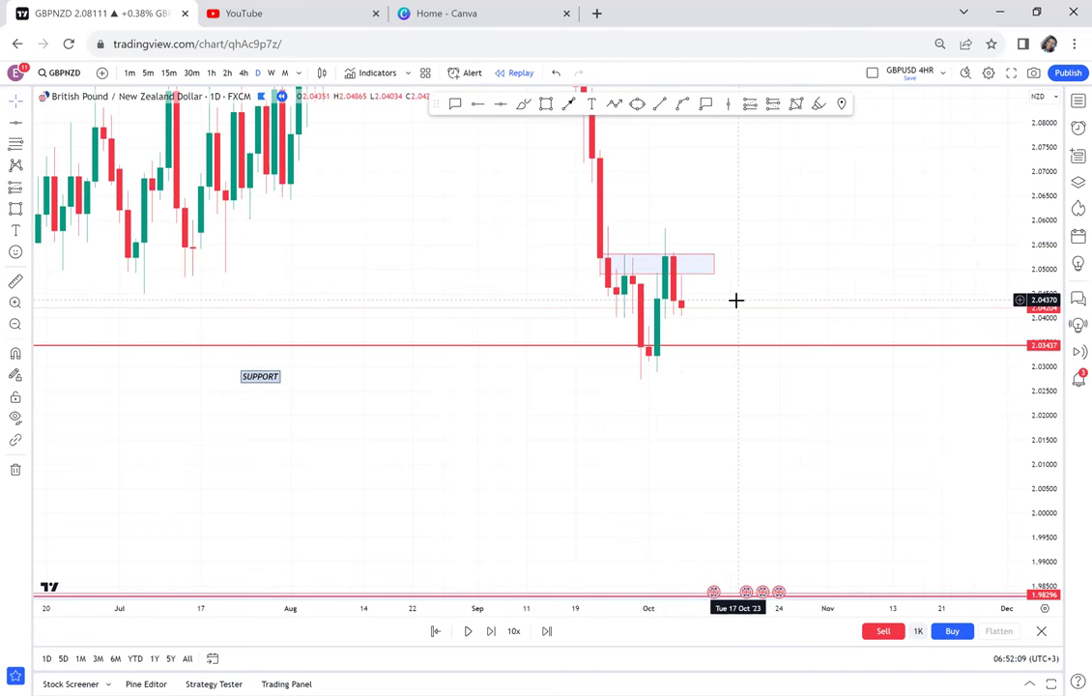
- Measure the price drop from the top of the rectangle zone at about 2.053 down to about 2.027
left_click(16, 282)
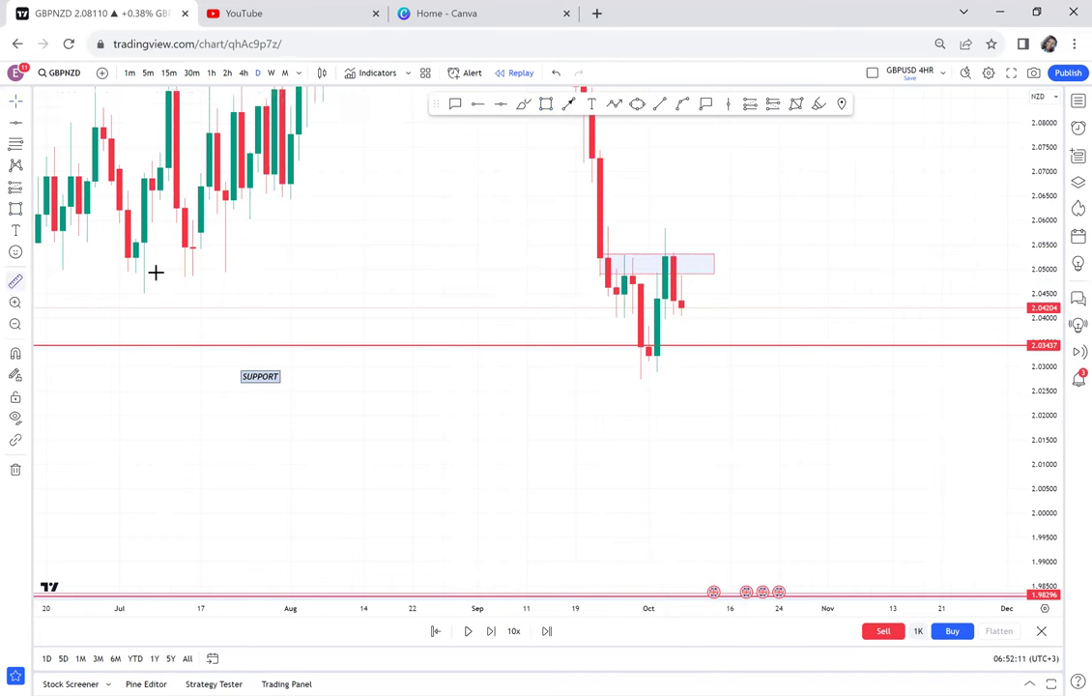
left_click(565, 255)
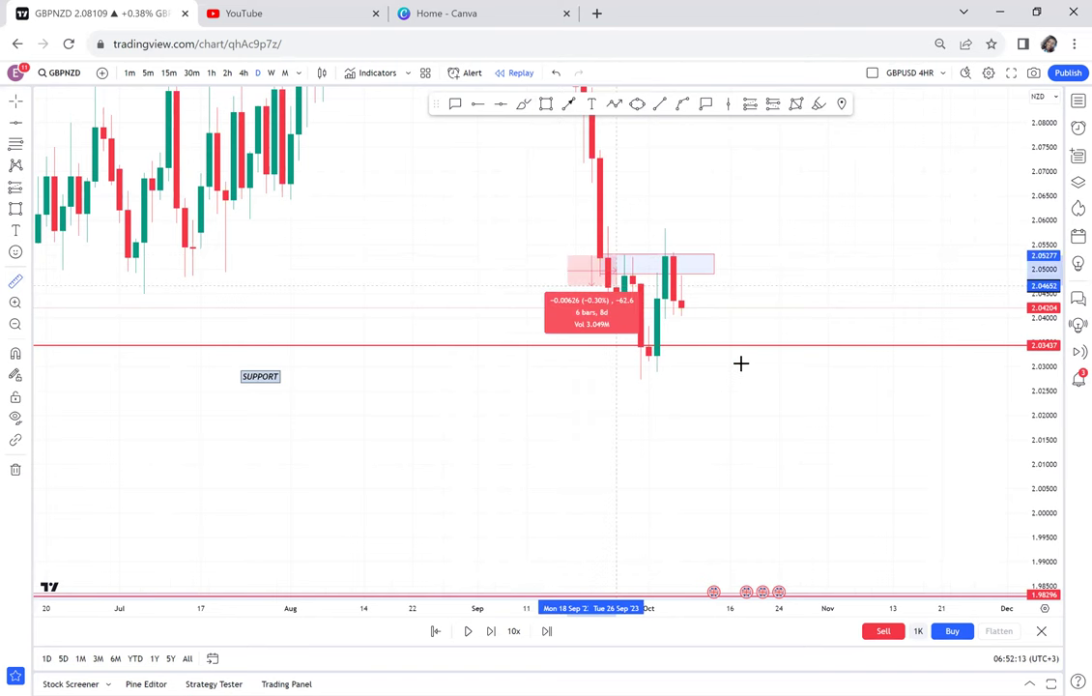
left_click(834, 381)
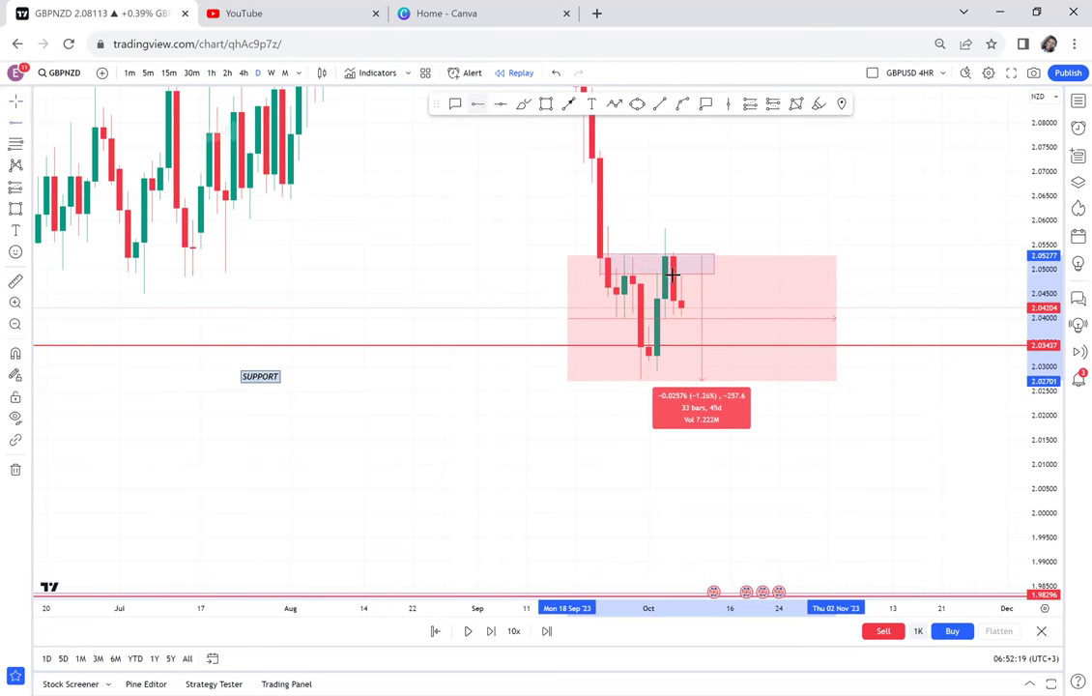
- Draw a black horizontal ray at about 2.040 starting on 29 September 2023, and advance the replay by one bar
left_click(639, 320)
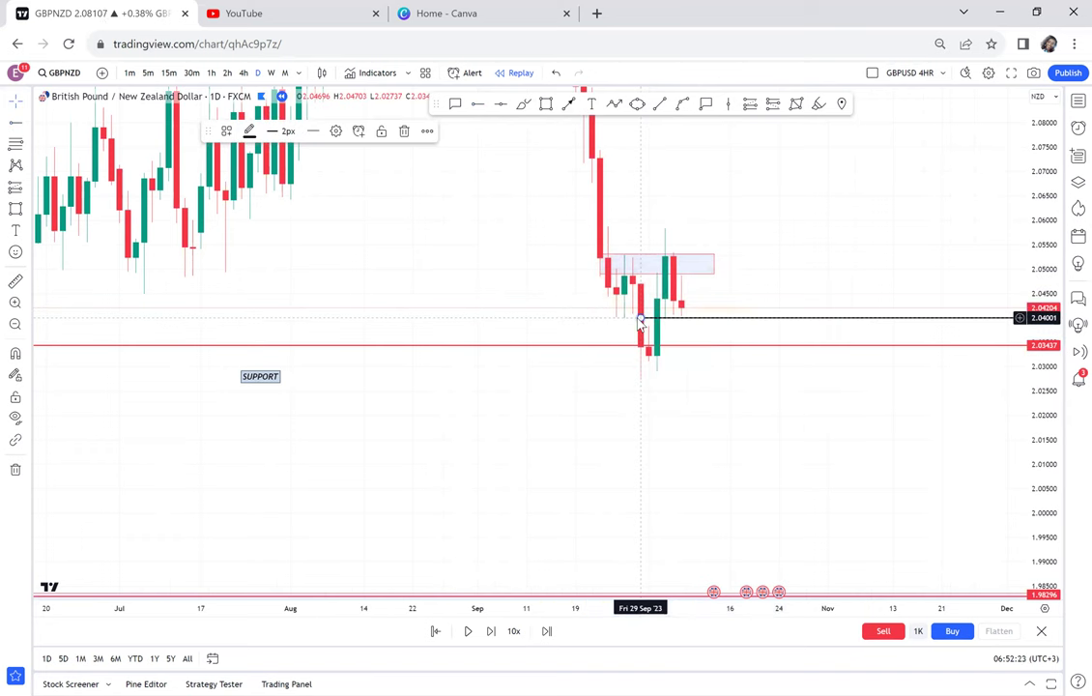
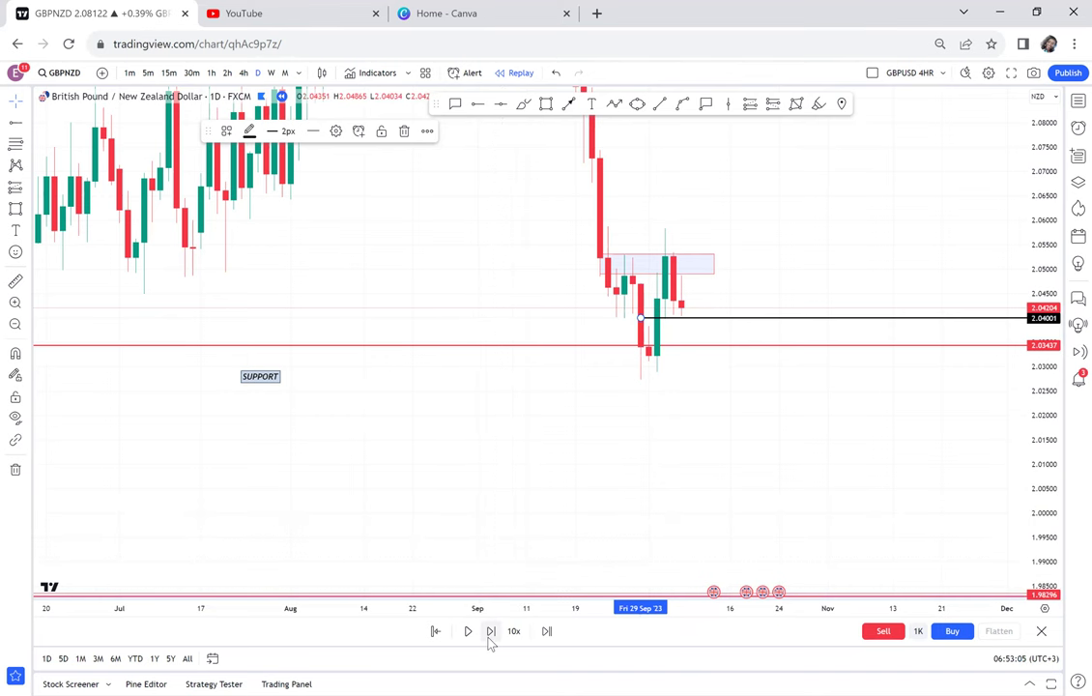
left_click(490, 634)
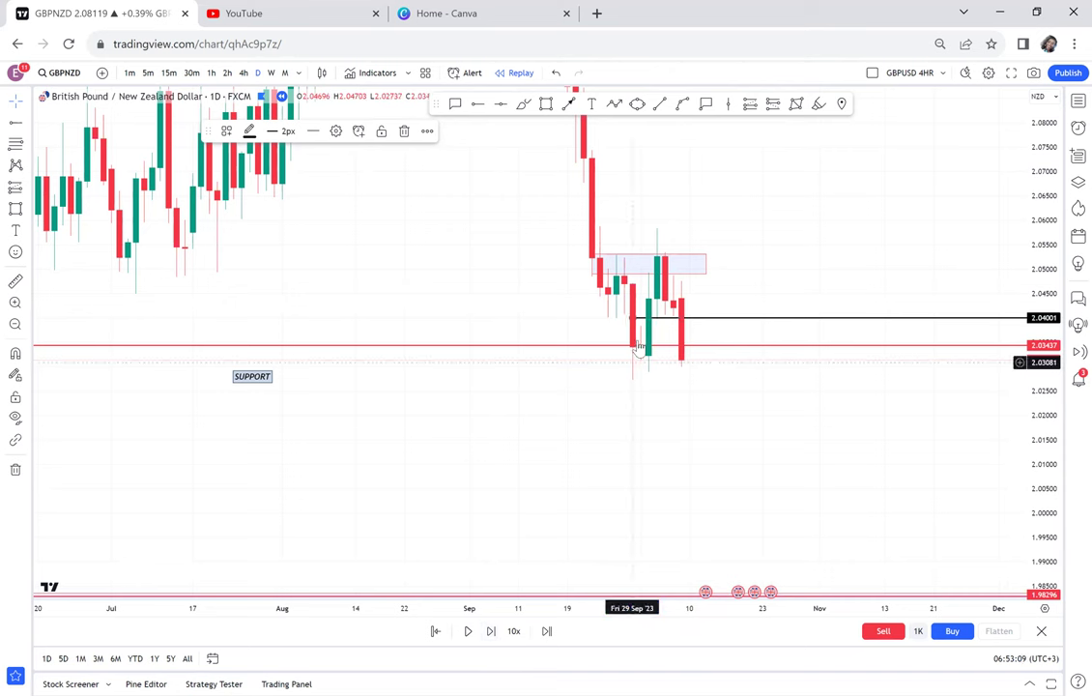
- Move the black ray to about 2.0275 from 20 September, and draw a rectangle above it up to about 2.032, from 22 September to 17 October 2023
left_click(632, 318)
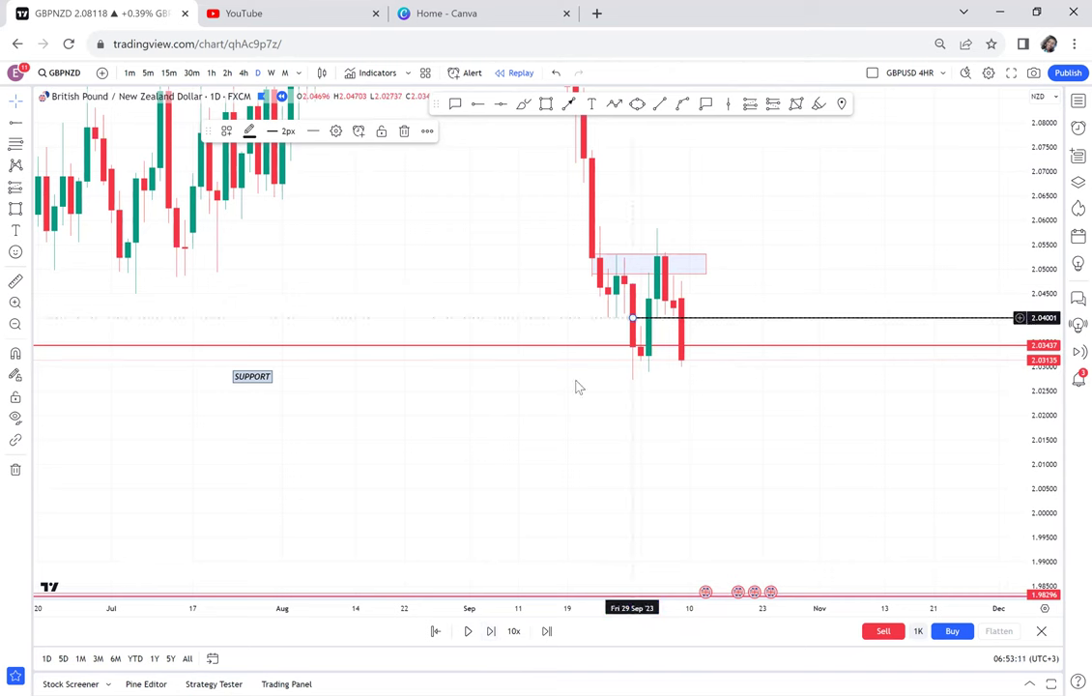
left_click(575, 378)
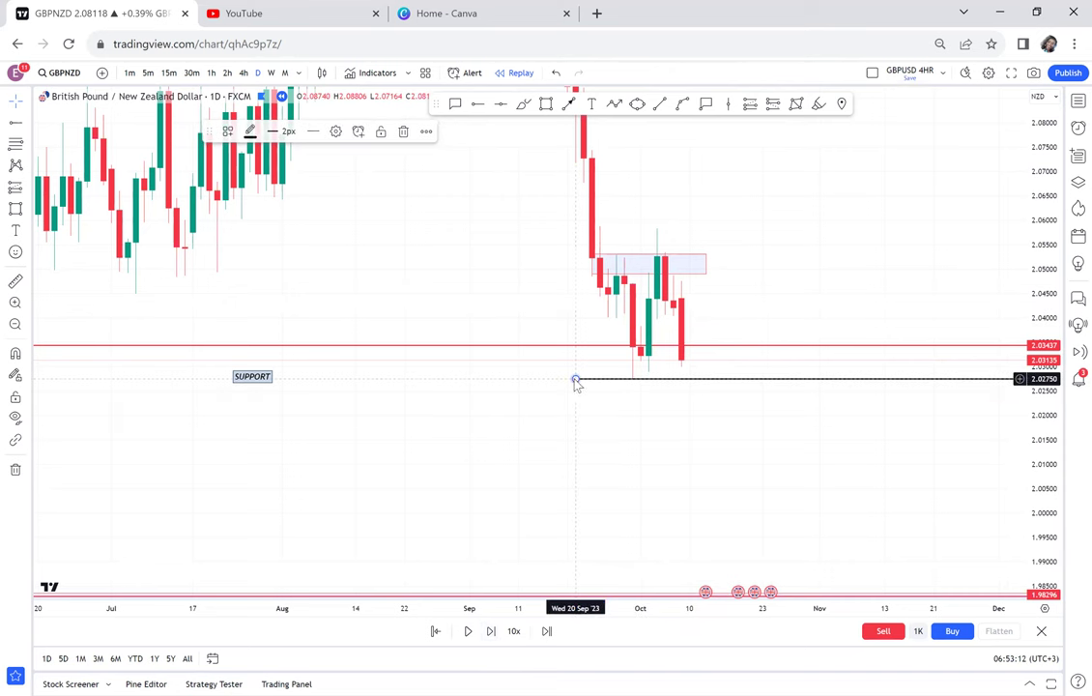
left_click(546, 106)
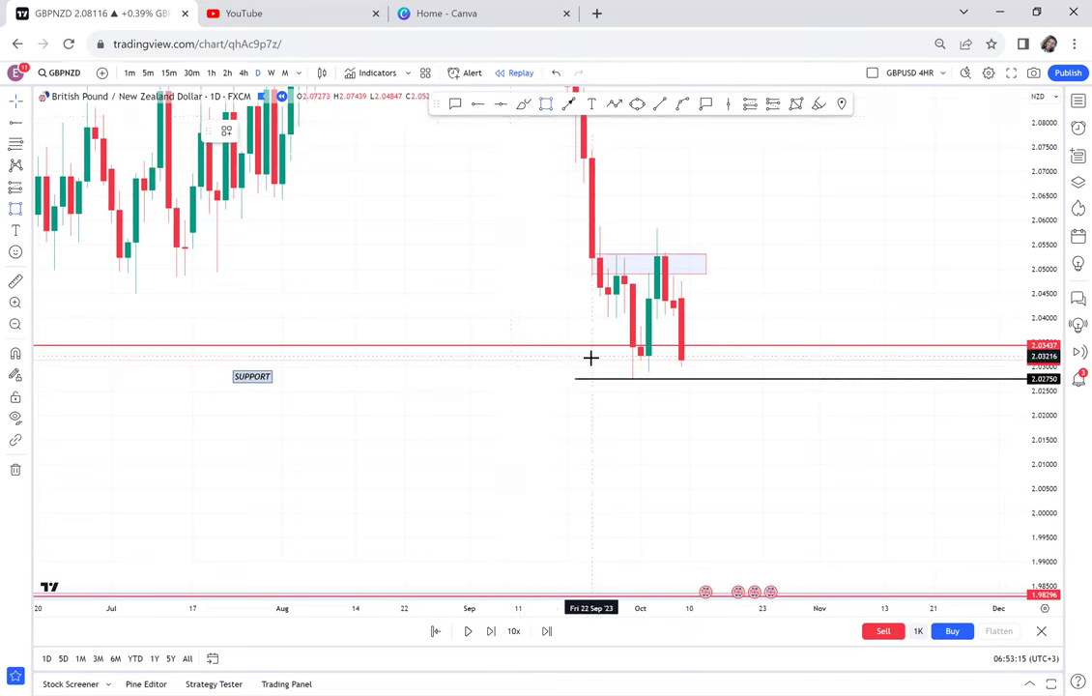
mouse_move(590, 355)
left_mouse_down()
mouse_move(714, 366)
mouse_move(731, 378)
left_mouse_up()
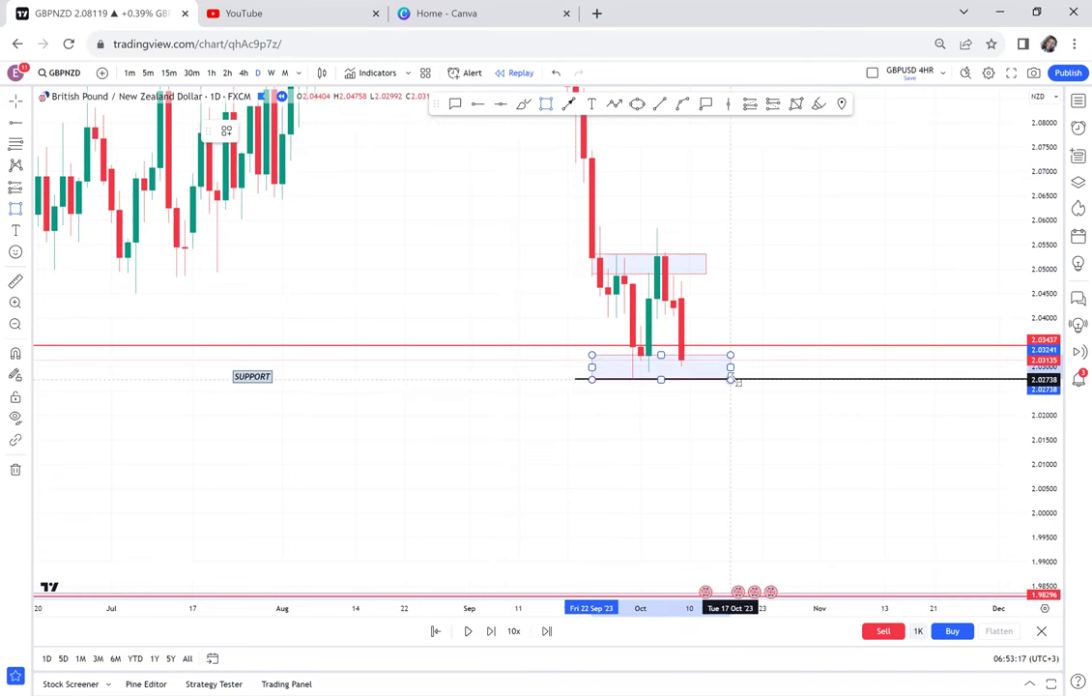
- Add a callout reading "D/P" pointing at the upper zone, anchored on 5 October 2023 at about 2.051
left_click_drag(781, 298, 692, 332)
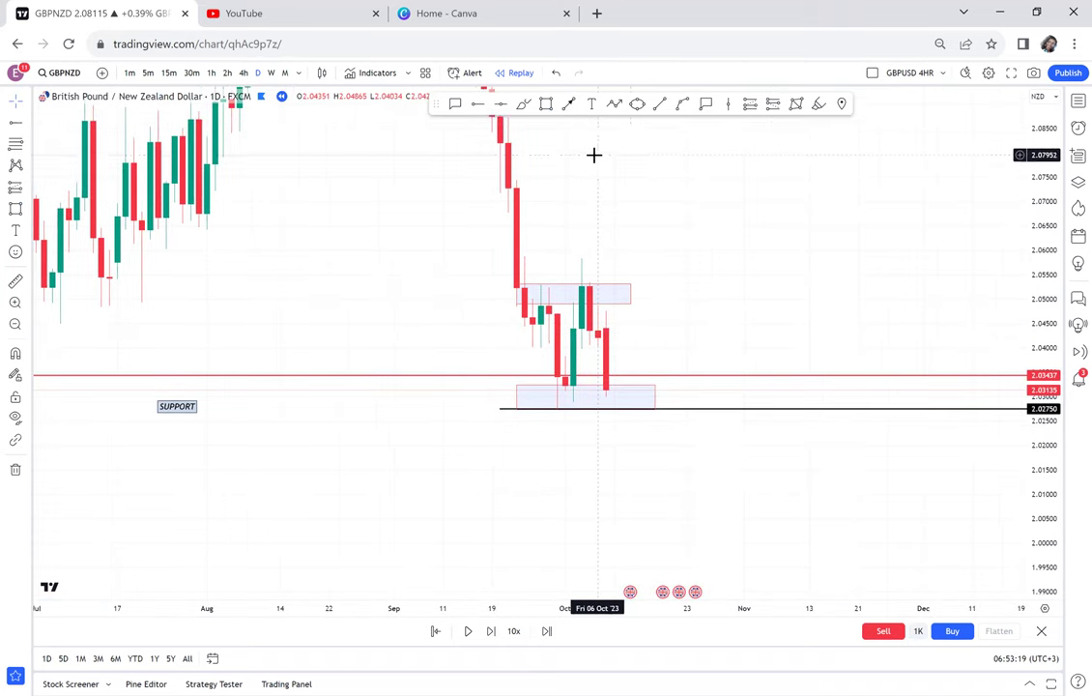
left_click(454, 104)
left_click(585, 293)
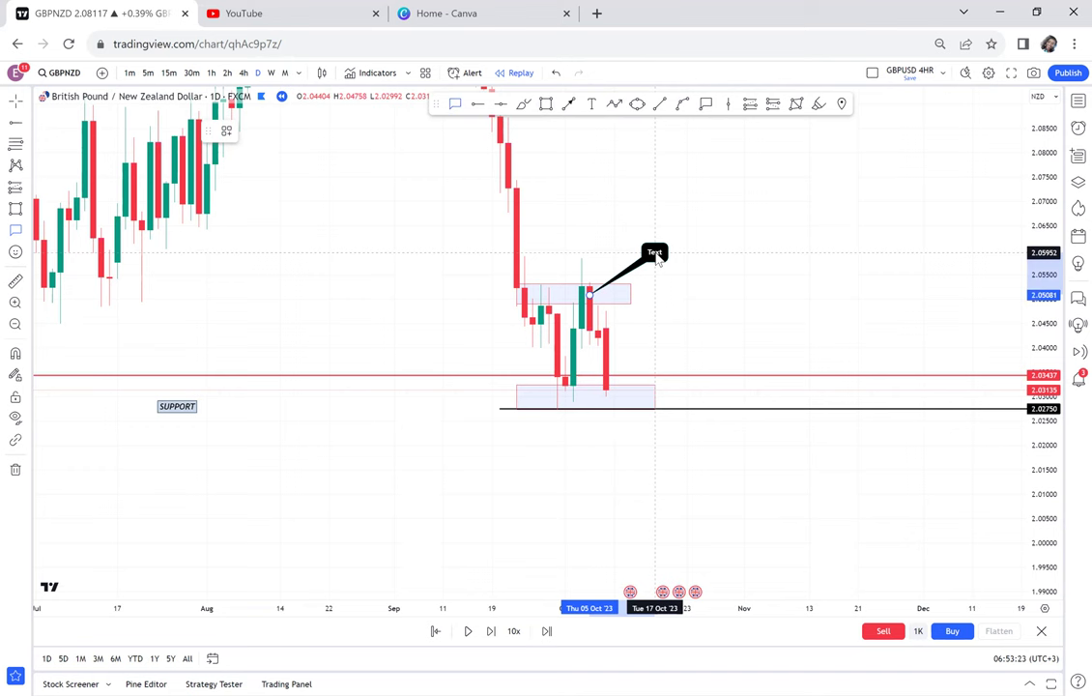
left_click(656, 254)
type("D/P")
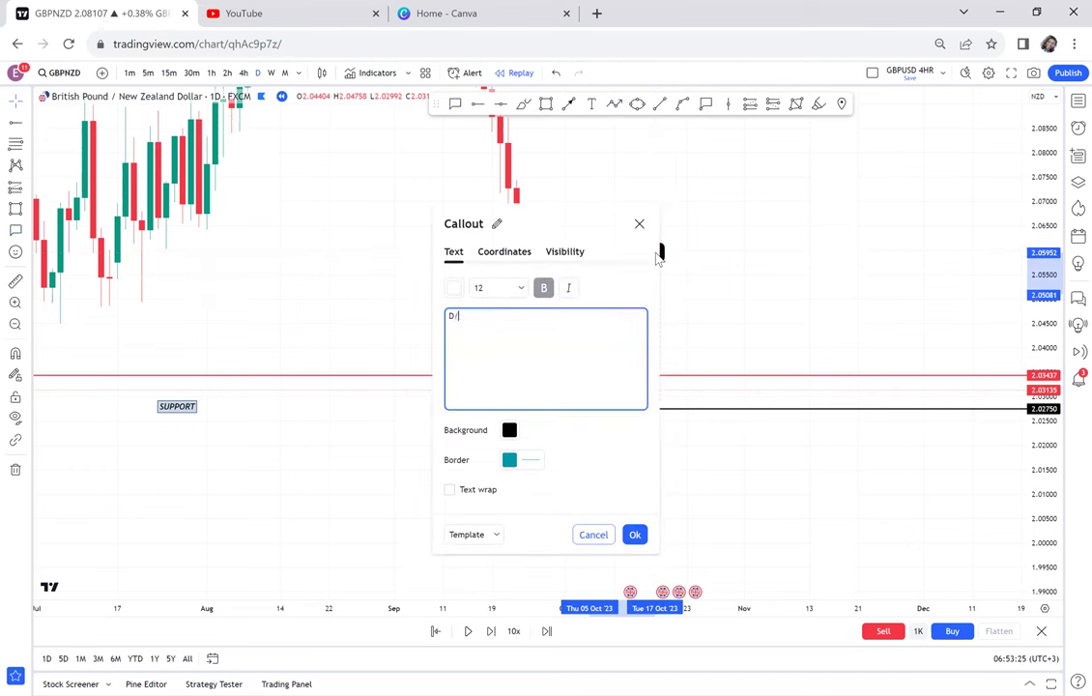
left_click(803, 332)
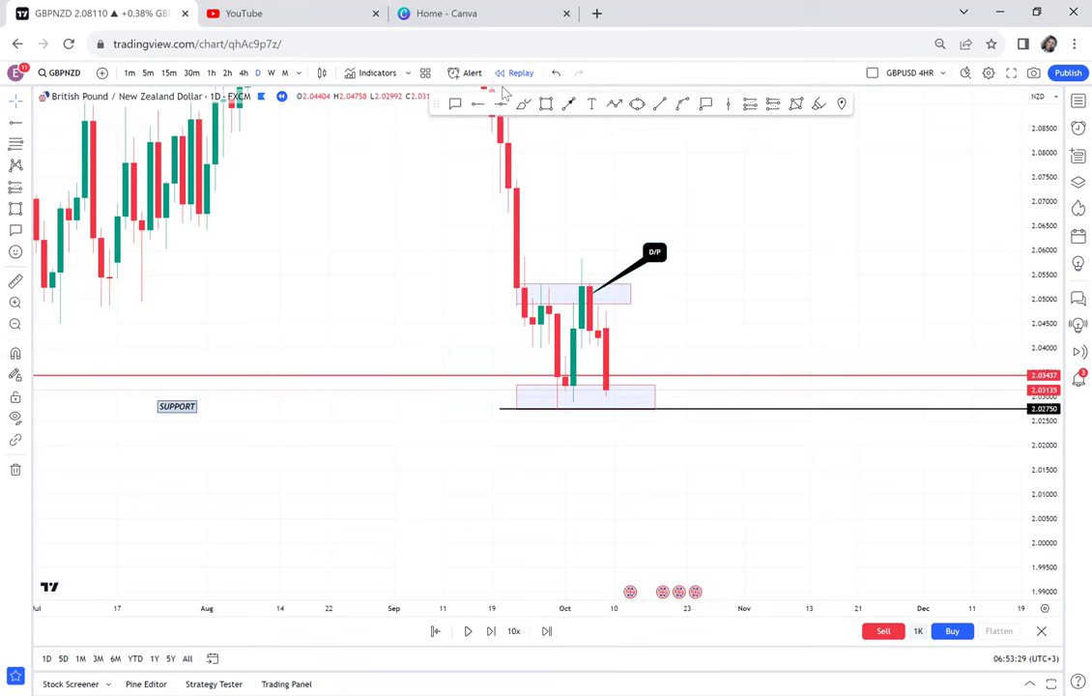
- Add a callout reading "D/B" pointing at the lower rectangle, anchored on 16 October 2023 at about 2.030
left_click(455, 105)
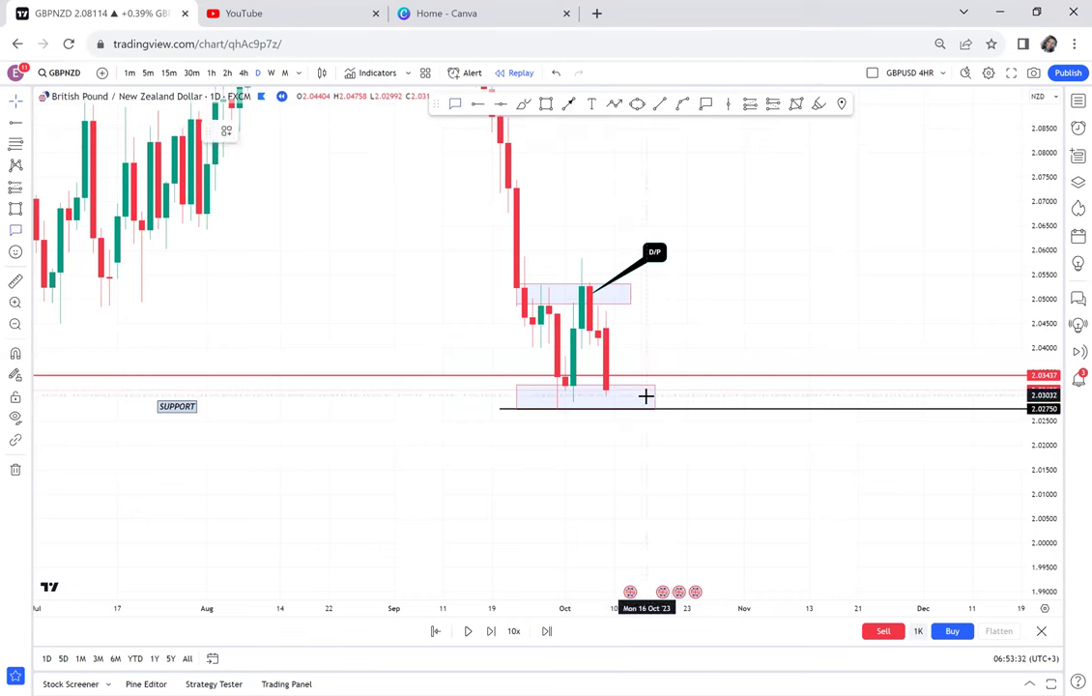
left_click(646, 395)
left_click(734, 396)
type("D/B")
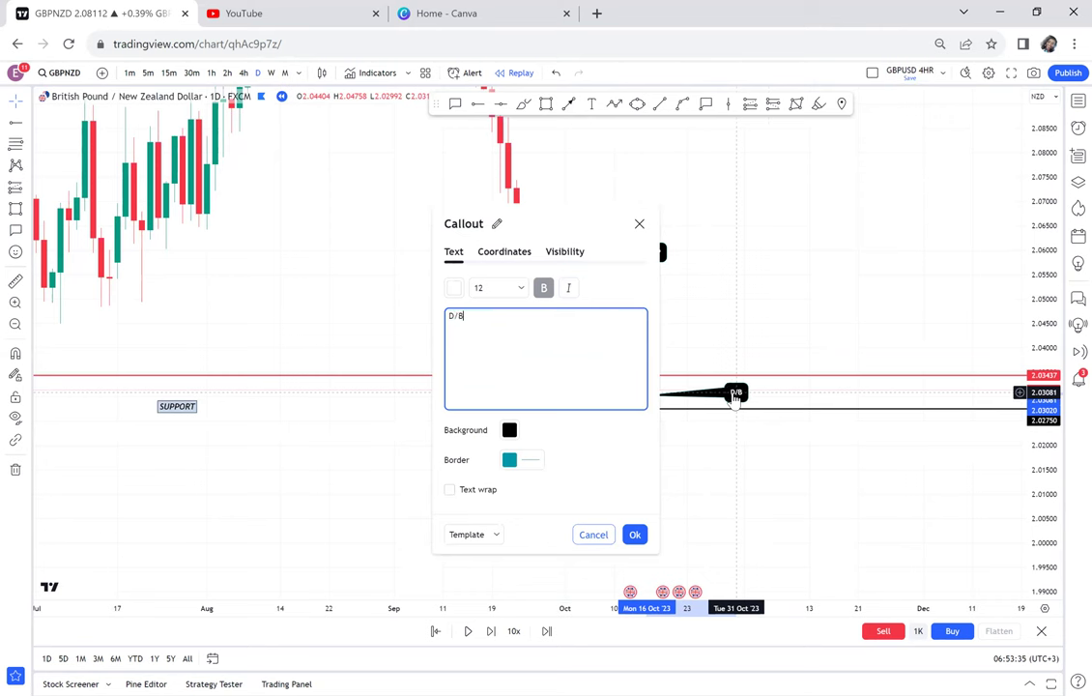
left_click(635, 535)
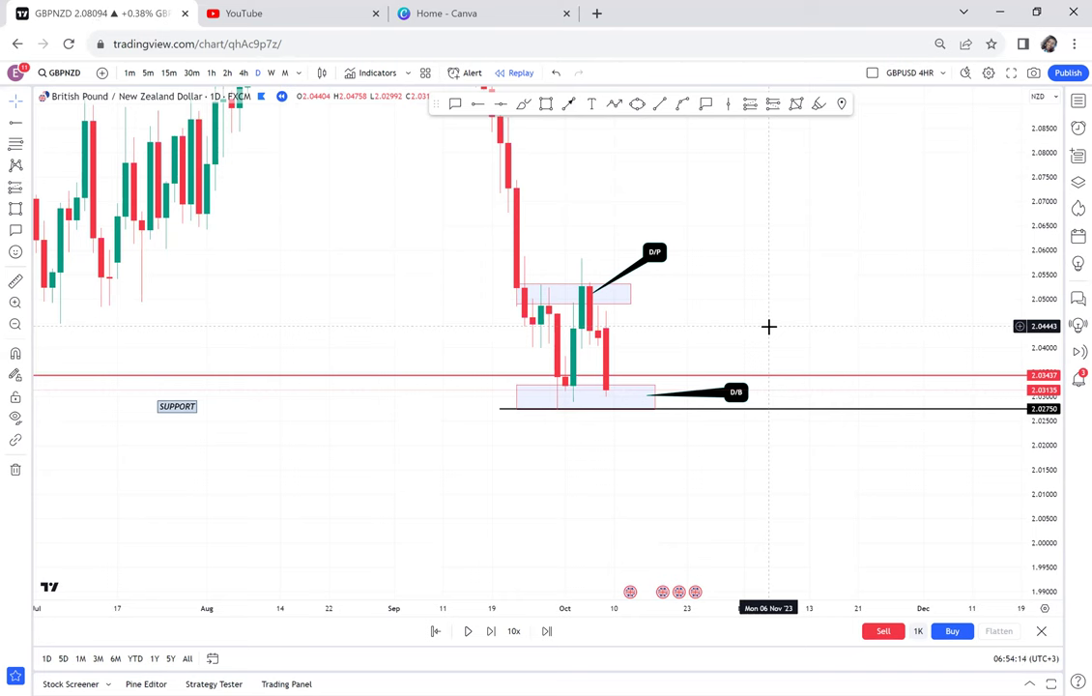
- Measure the price range from the base of the lower rectangle up to the early October high at about 2.058
left_click(16, 280)
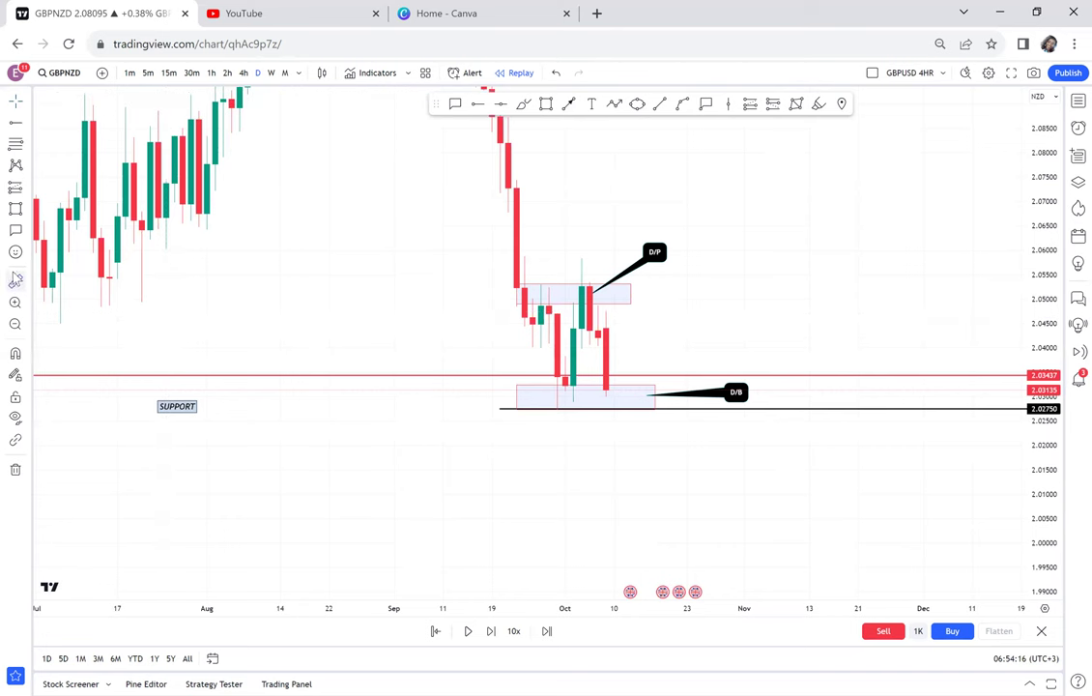
left_click(539, 407)
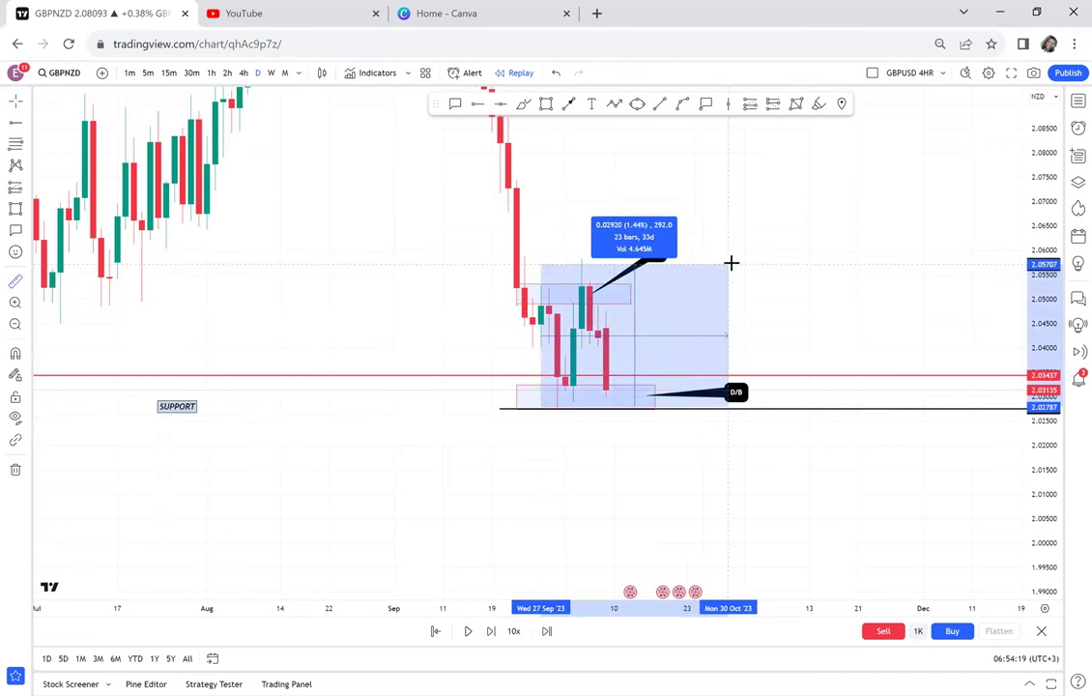
left_click(735, 260)
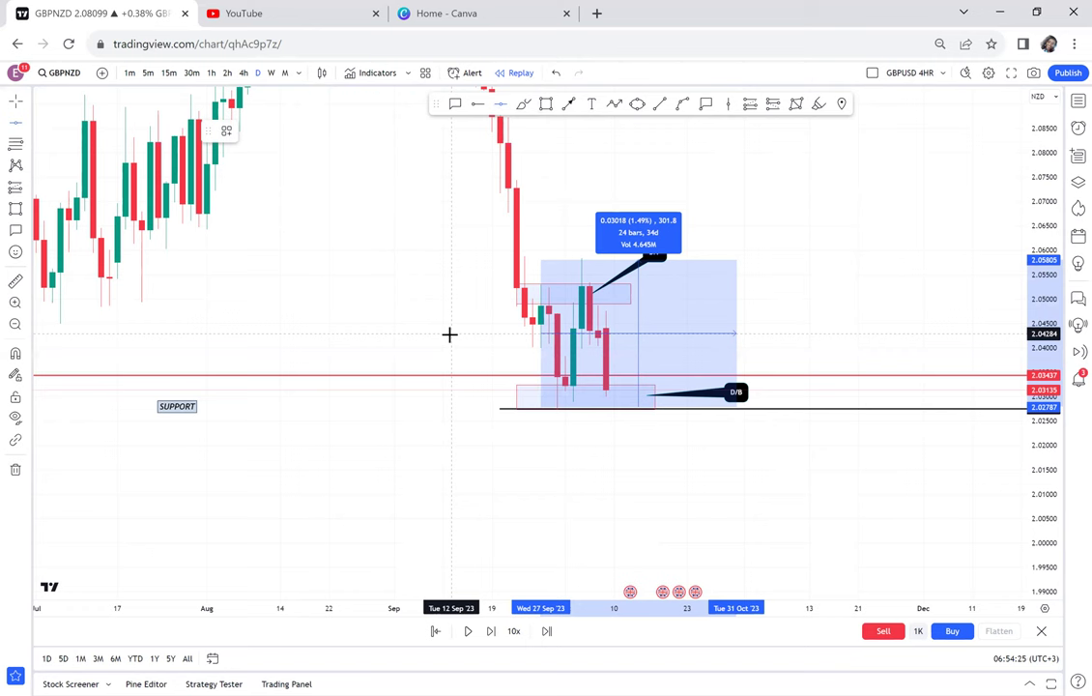
- Draw a horizontal line at about 2.043, midway between the two zones, and colour it green
key("alt+h")
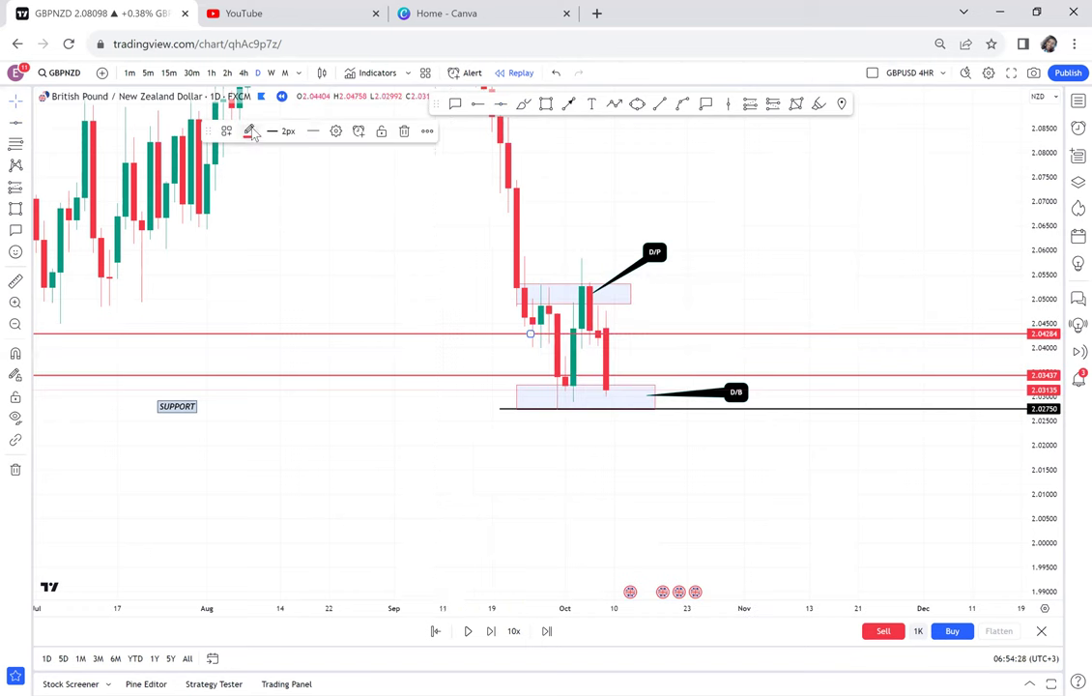
left_click(253, 134)
left_click(254, 153)
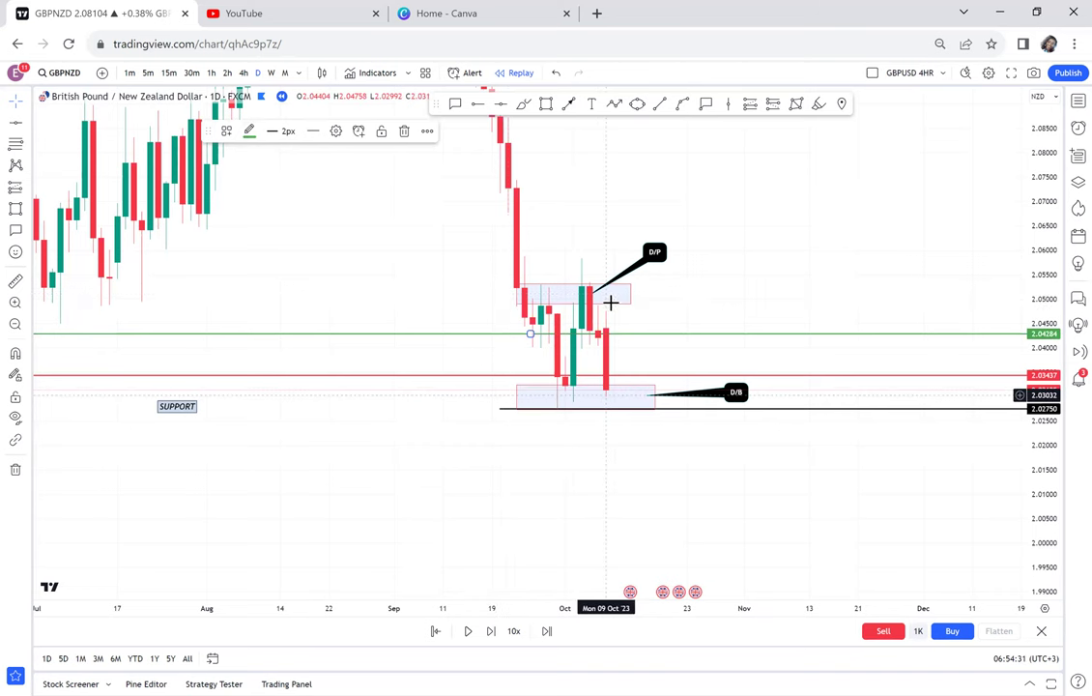
- Delete the upper rectangle zone beside the D/P callout
left_click(574, 284)
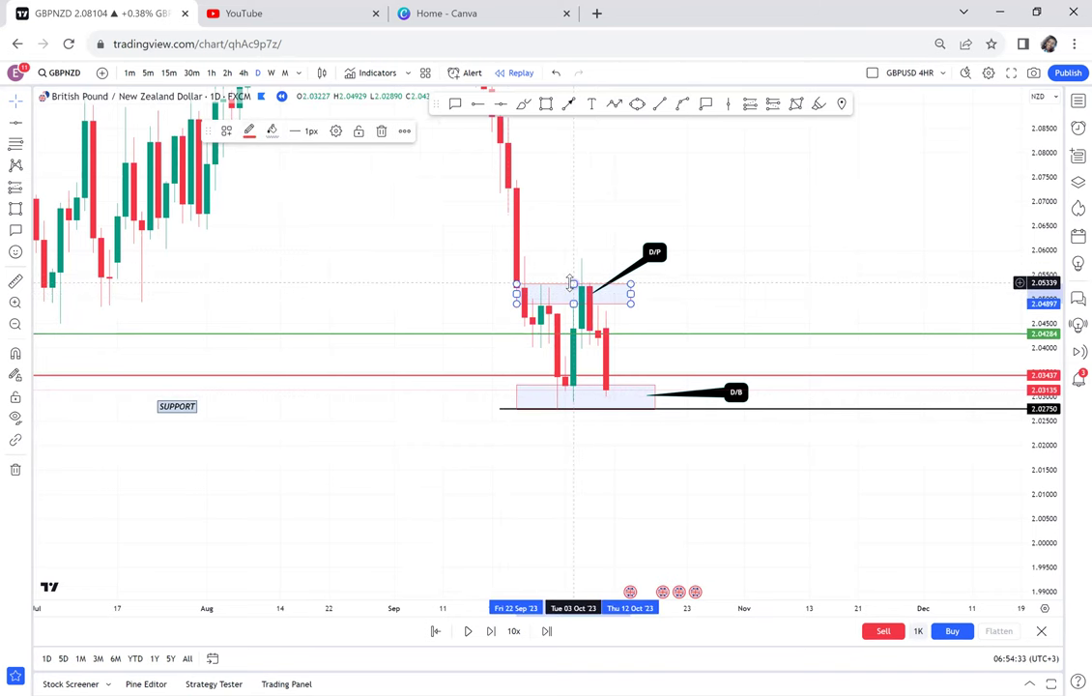
key("Delete")
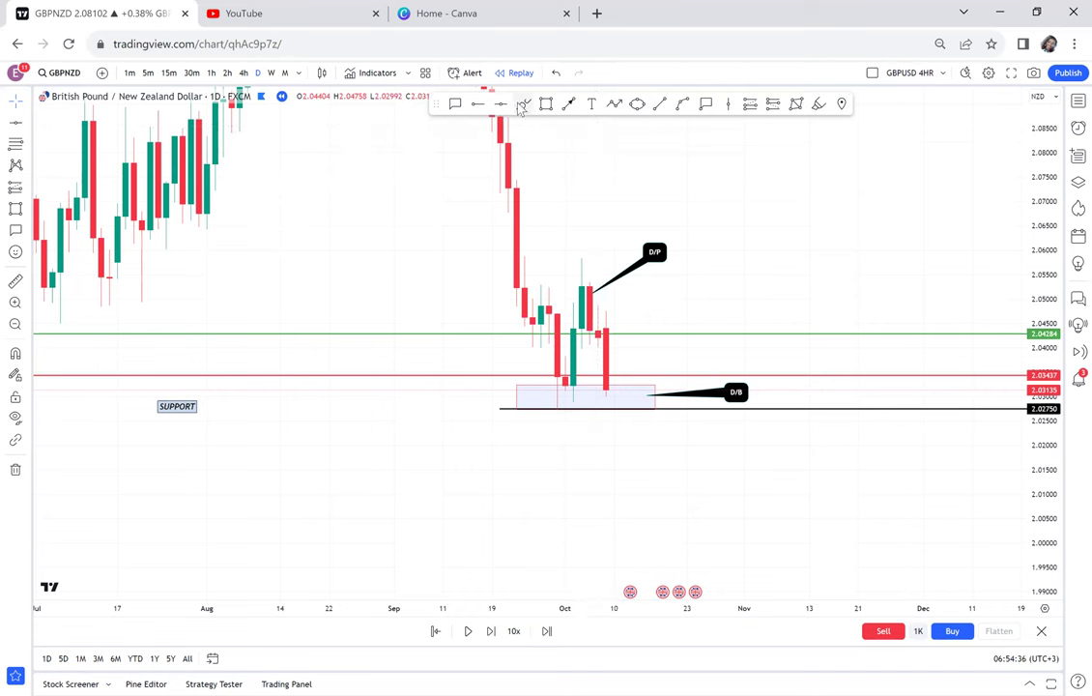
- Draw a horizontal line at about 2.058 through the early October high and colour it red
left_click(441, 259)
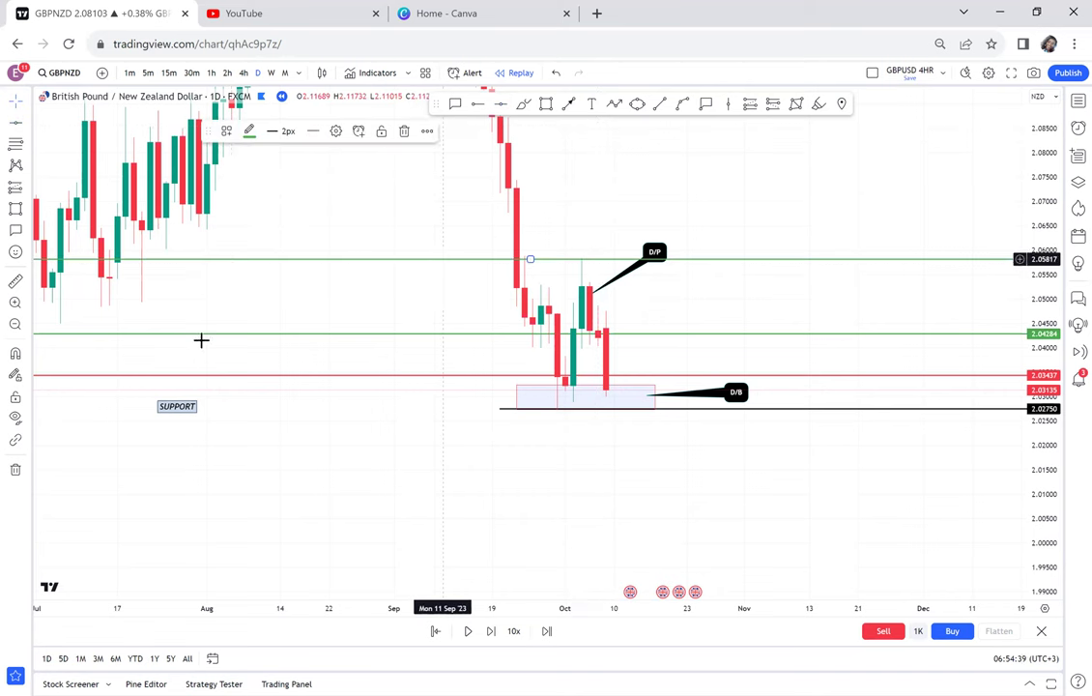
left_click(249, 132)
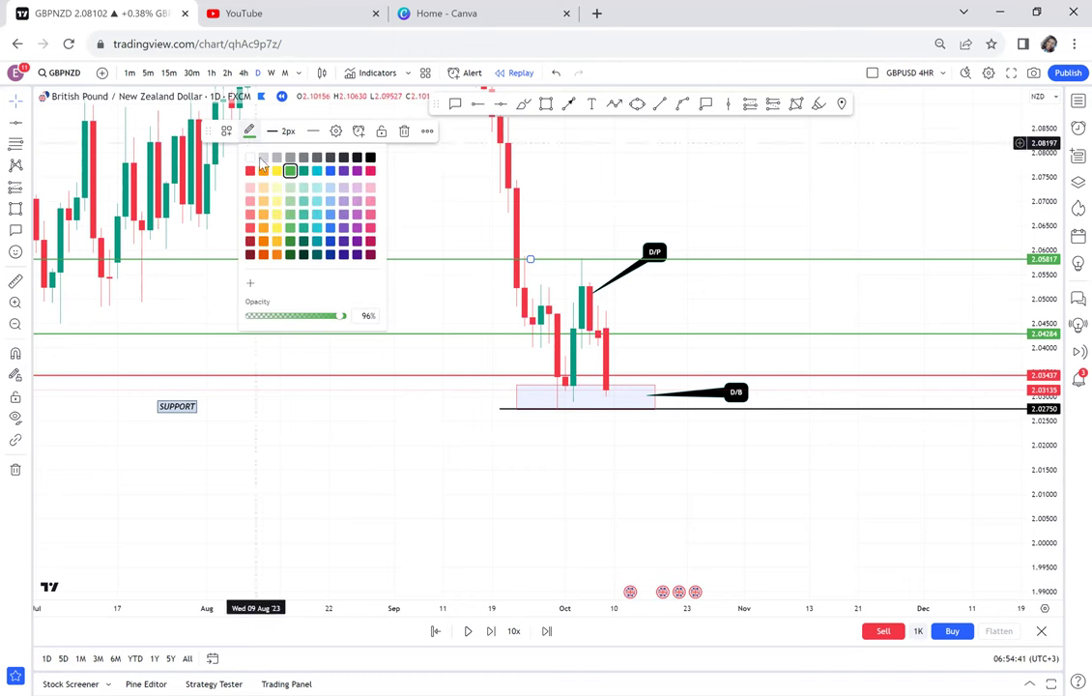
left_click(230, 162)
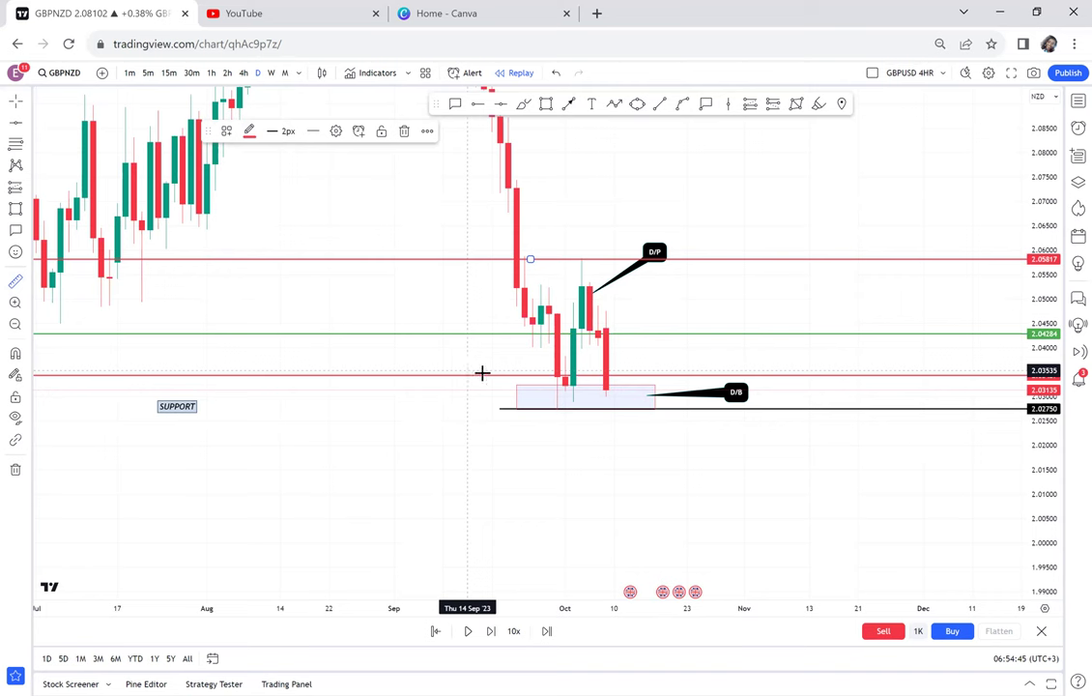
- Measure the price range from the black ray at the lower zone up to the upper red line
left_click(537, 406)
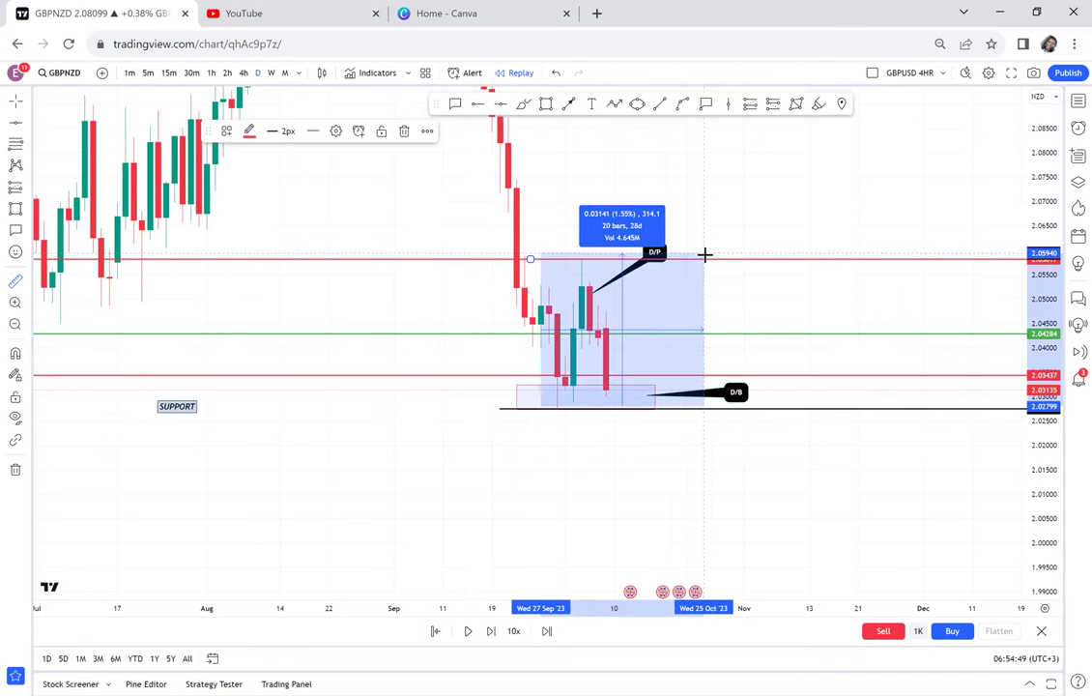
left_click(727, 278)
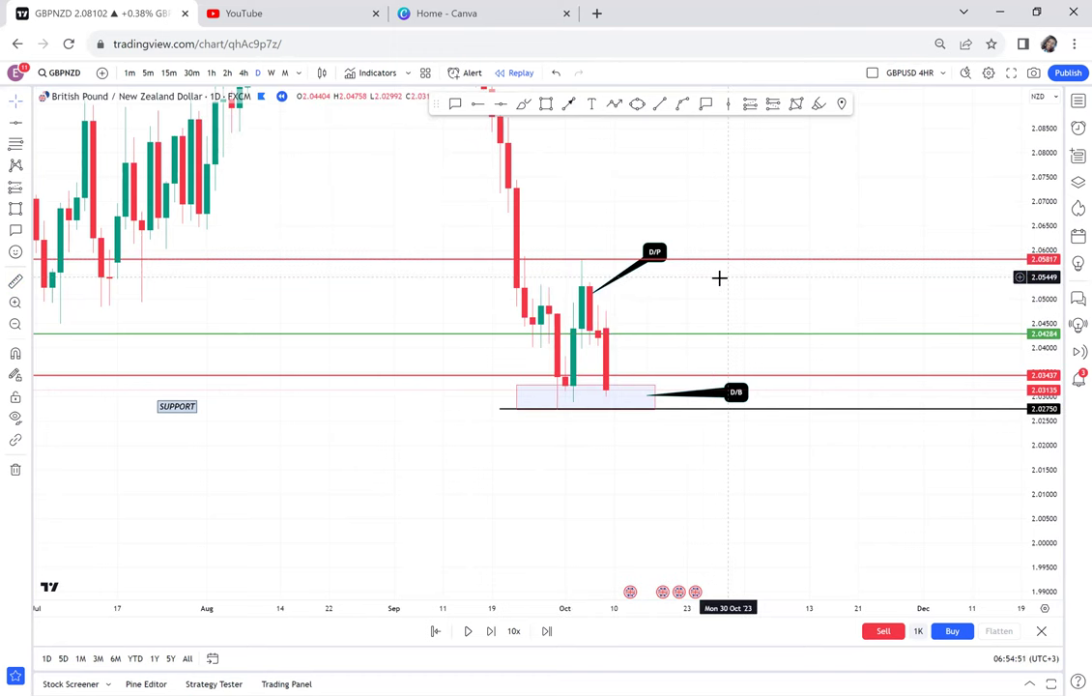
- Move the D/P label above the upper red line to about 2.065, and draw a rectangle from 19 September to 6 October 2023, about 2.059 to 2.045
left_click_drag(666, 263, 522, 228)
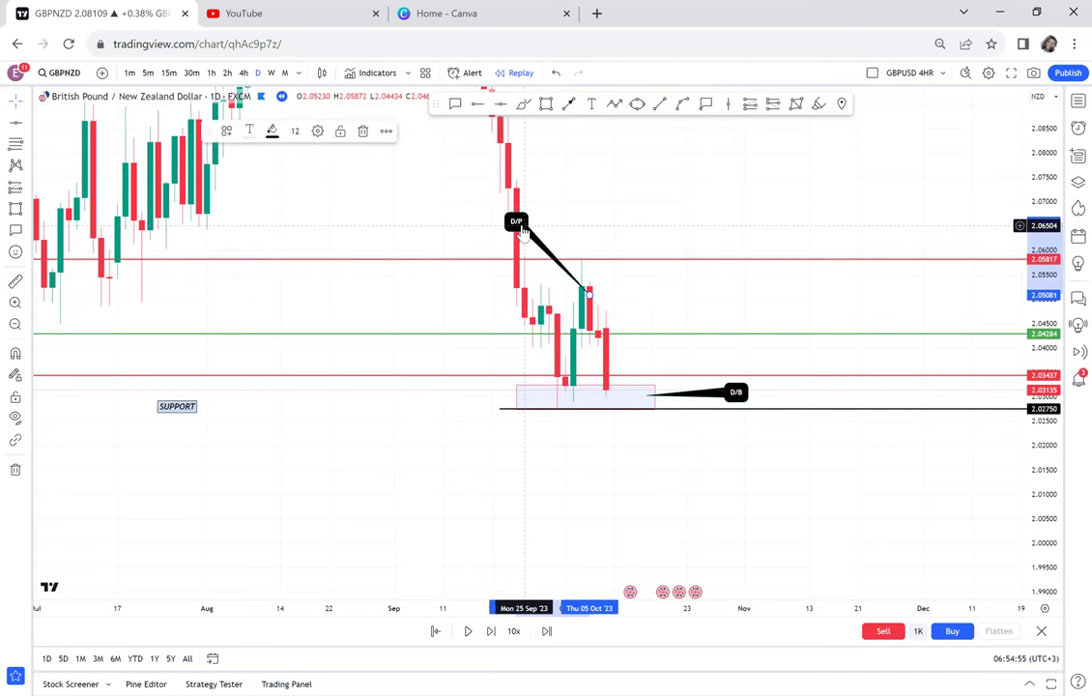
left_click(547, 104)
left_click(492, 254)
left_click(598, 321)
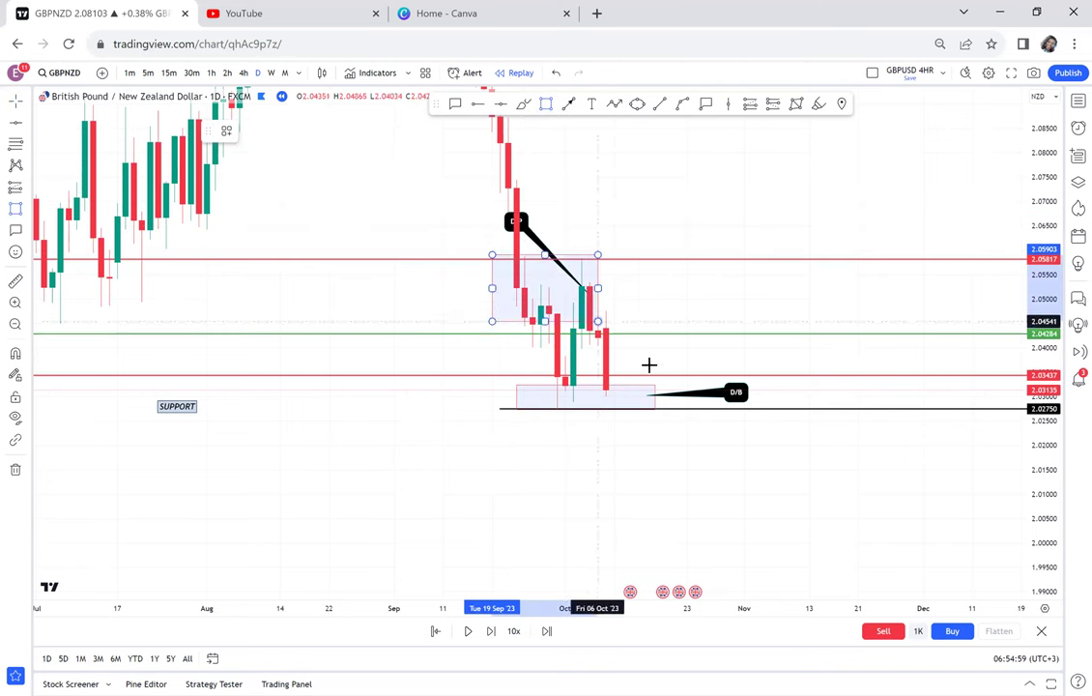
- Extend the rectangle zone to span from the upper red line at 2.058 down to the black ray at 2.0275, from 18 September to 2 November 2023
left_click(753, 407)
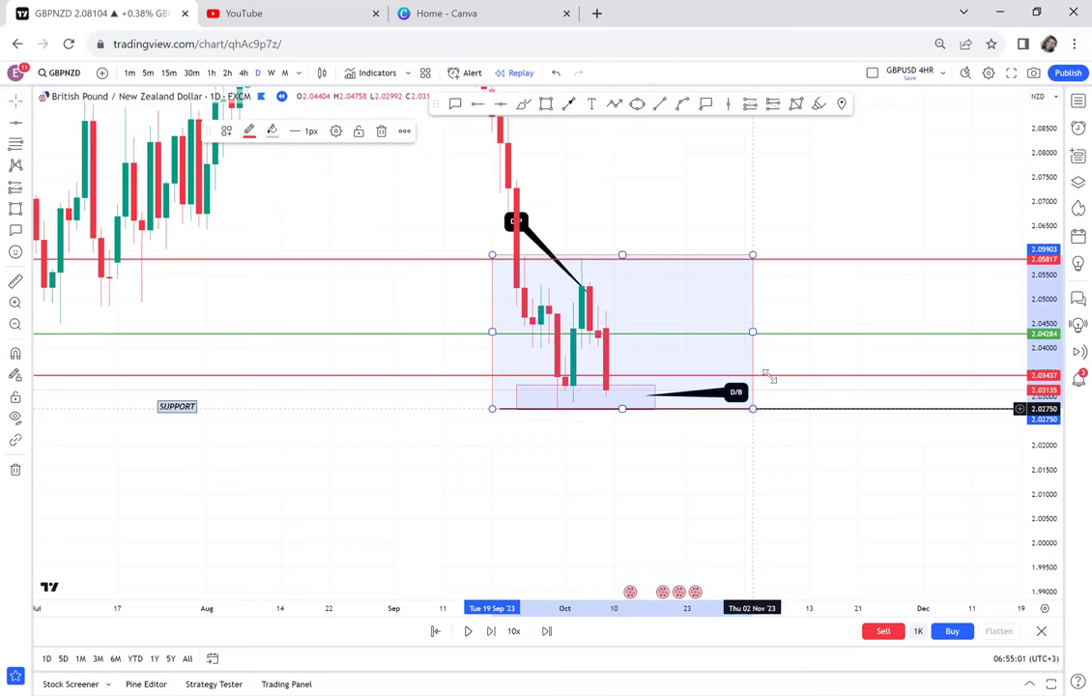
left_click_drag(793, 322, 783, 415)
left_click_drag(743, 349, 752, 351)
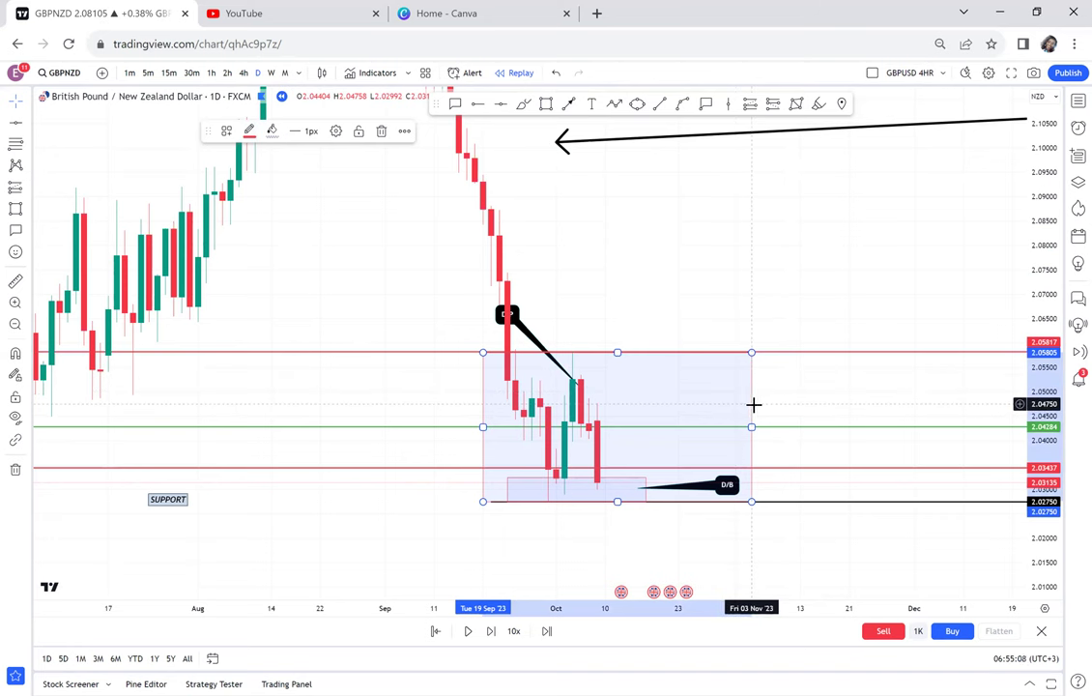
mouse_move(751, 407)
left_mouse_down()
mouse_move(748, 302)
mouse_move(769, 244)
mouse_move(743, 364)
mouse_move(747, 411)
left_mouse_up()
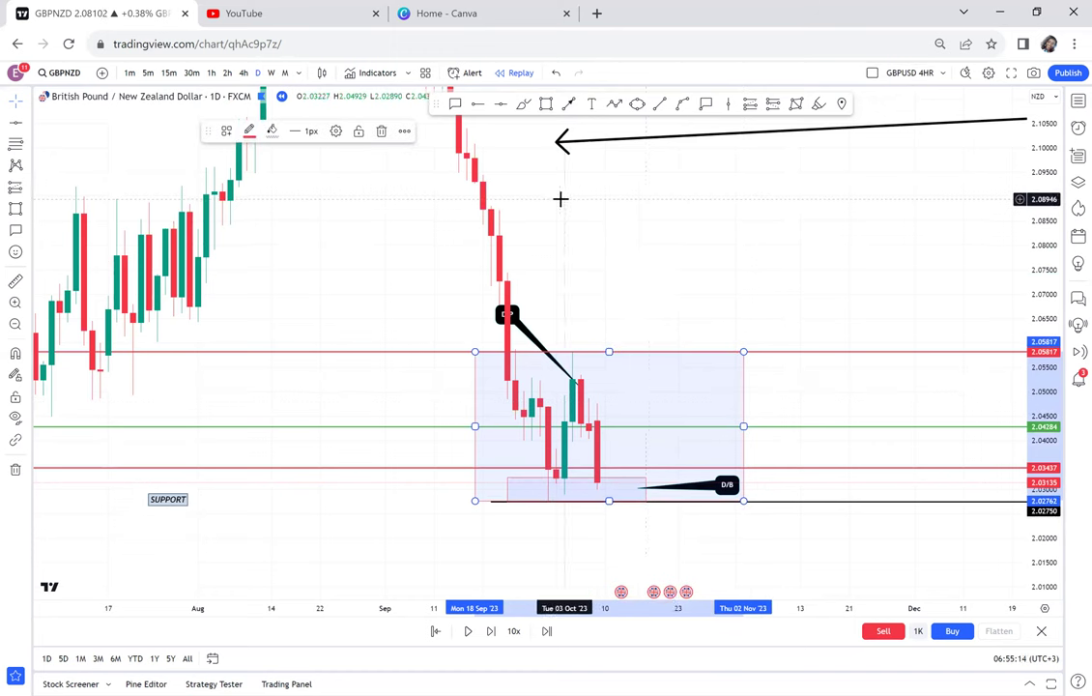
- Draw a narrow rectangle from the black ray to the upper red line, then move it above that line, spanning about 2.058 to 2.090
left_click(547, 104)
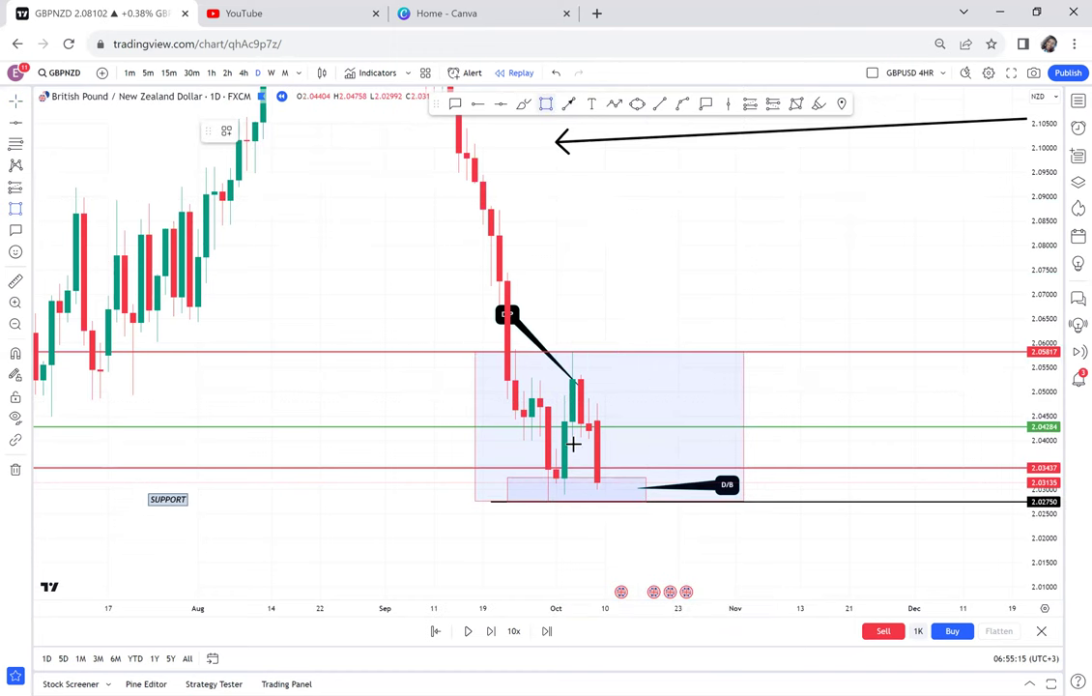
left_click(580, 503)
left_click(638, 363)
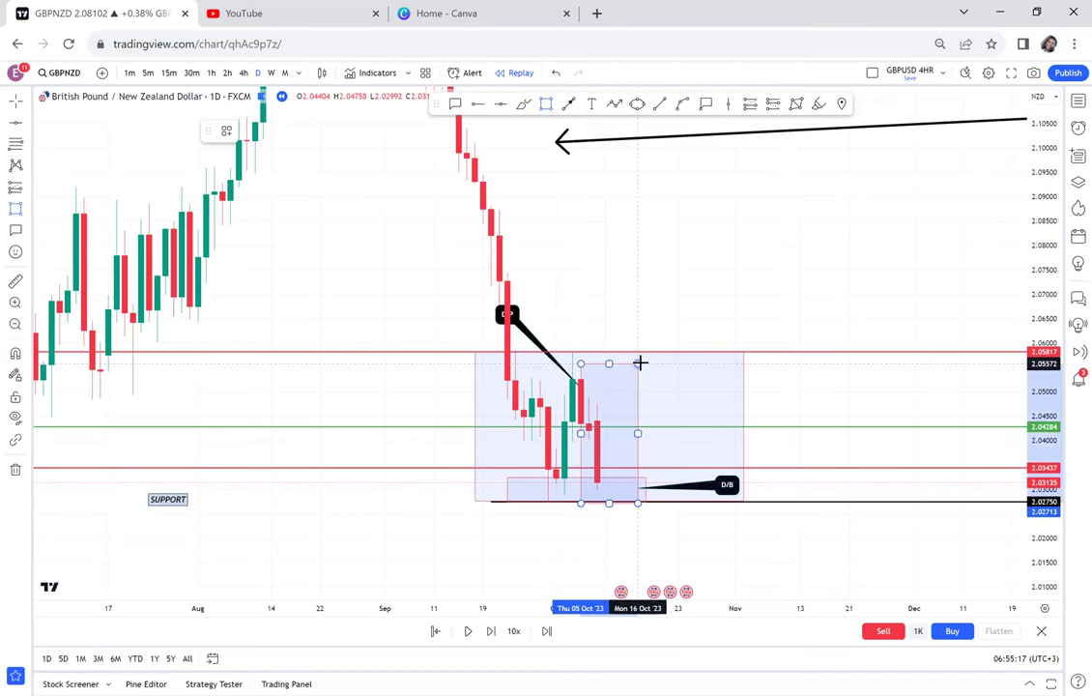
left_click(638, 349)
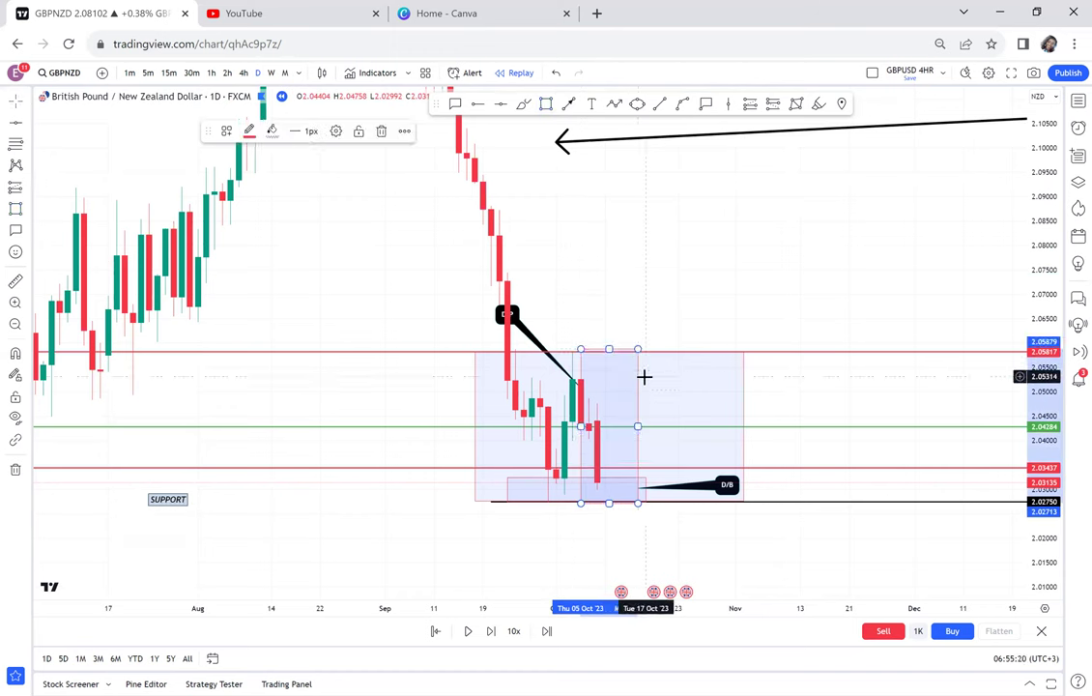
mouse_move(637, 390)
left_mouse_down()
mouse_move(631, 215)
mouse_move(641, 243)
left_mouse_up()
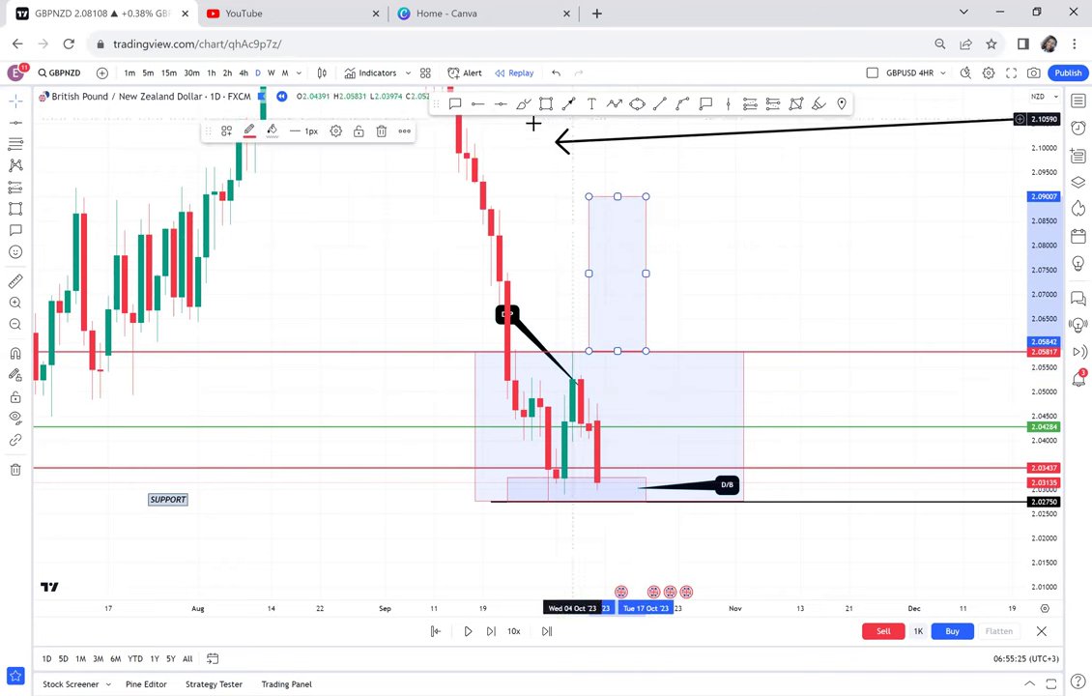
- Draw a horizontal line at about 2.090 along the narrow rectangle's upper edge, and measure the range up to it from the 2.058 line
left_click(502, 114)
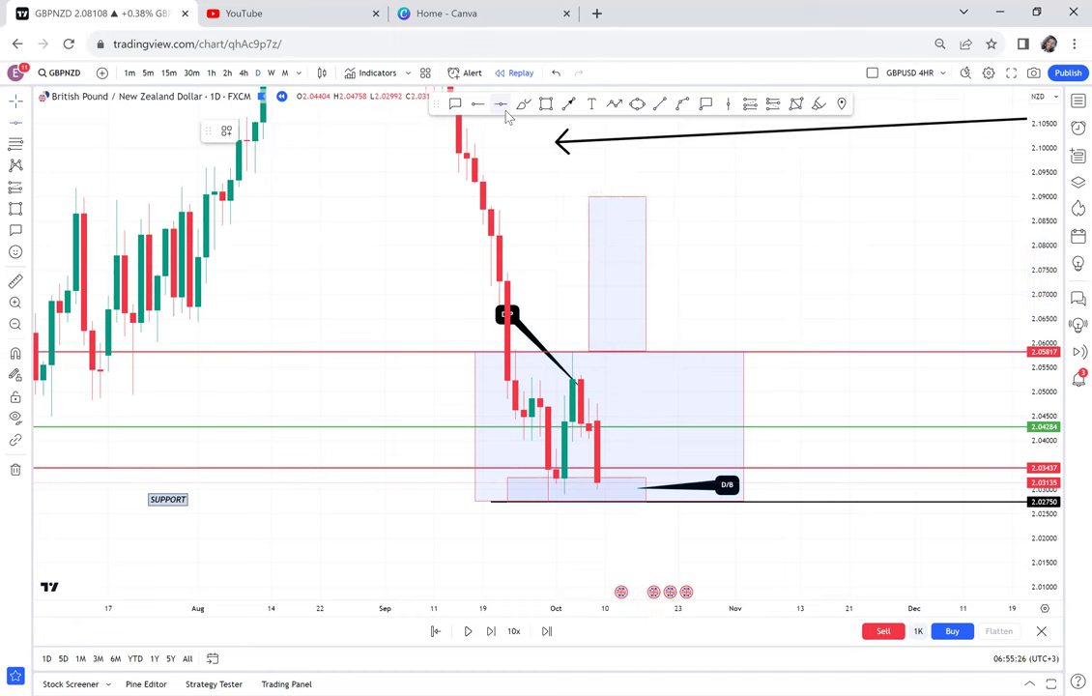
left_click(449, 197)
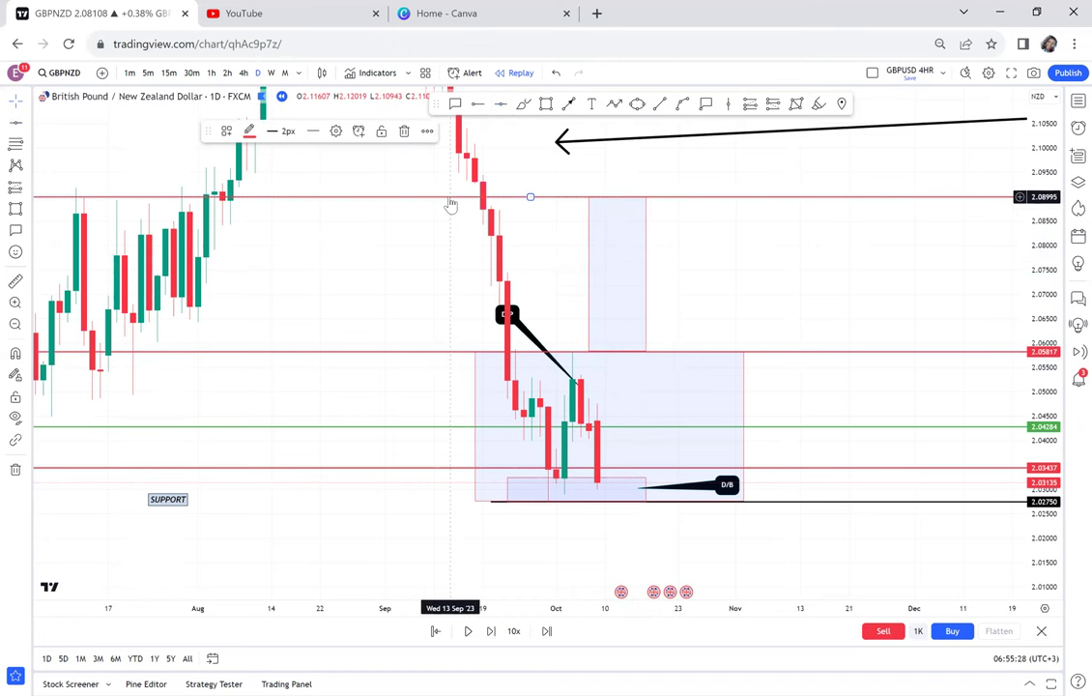
left_click(16, 280)
left_click(475, 352)
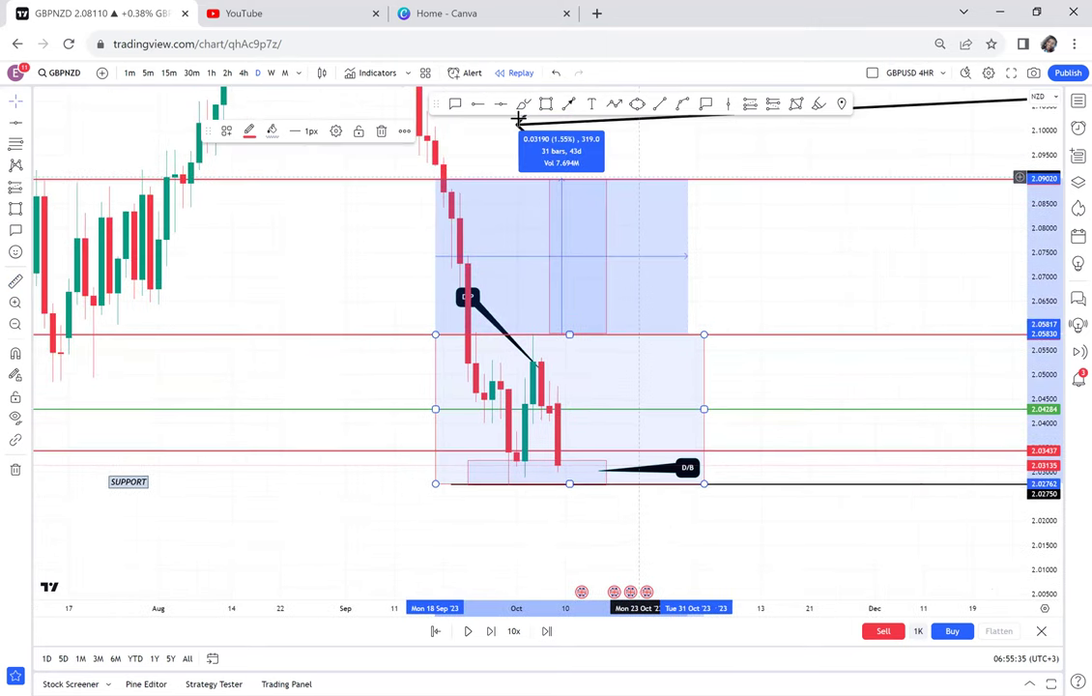
- Draw a horizontal line at 2.074, midway through the measured upper range, and colour it green
left_click(519, 118)
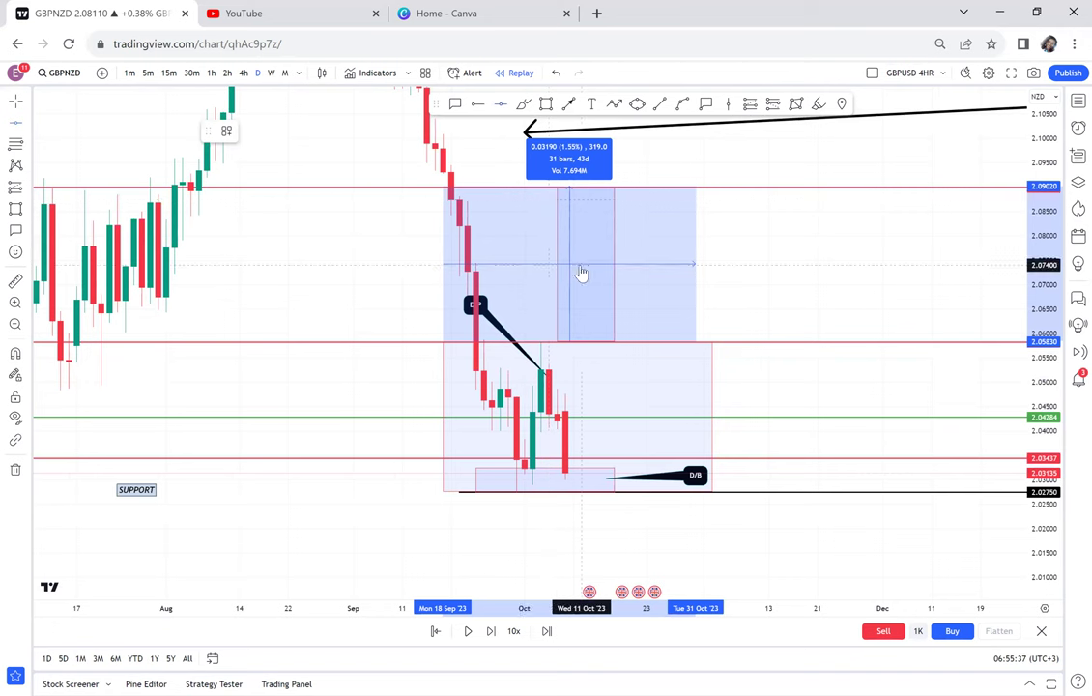
key("alt+h")
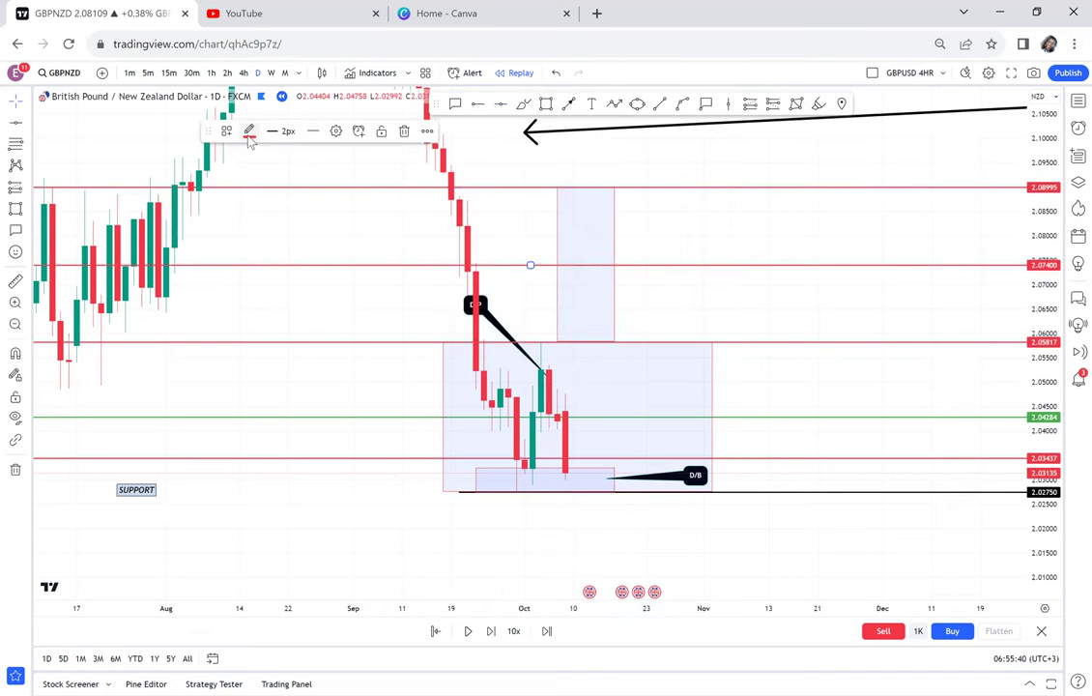
left_click(249, 137)
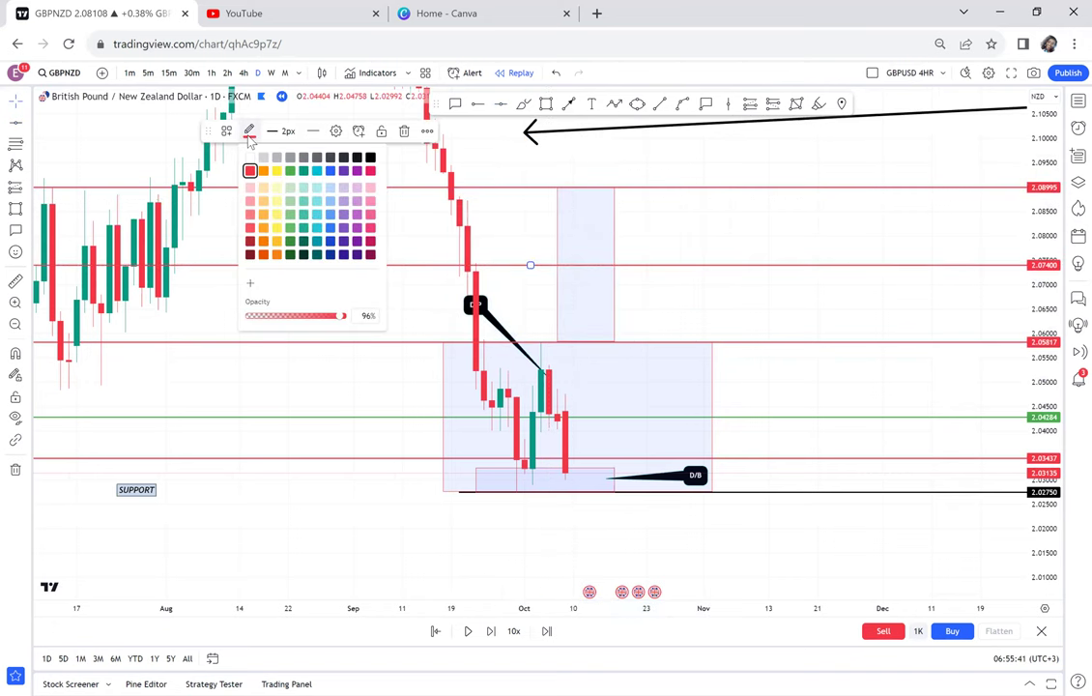
left_click(290, 171)
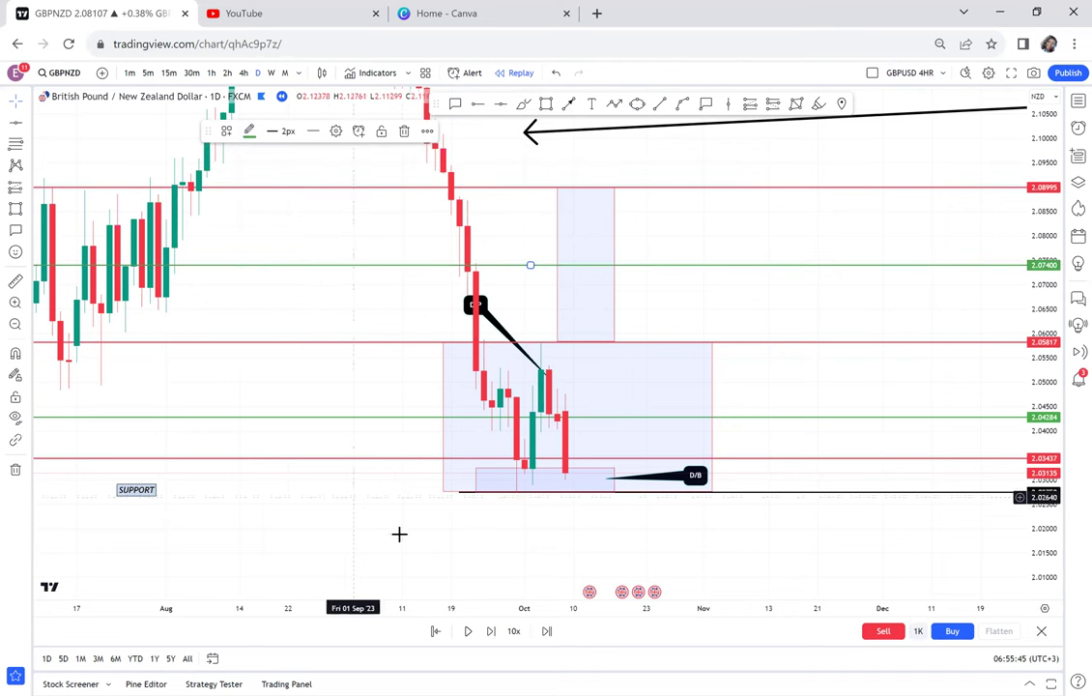
- Advance the bar replay by two daily candles
left_click(492, 631)
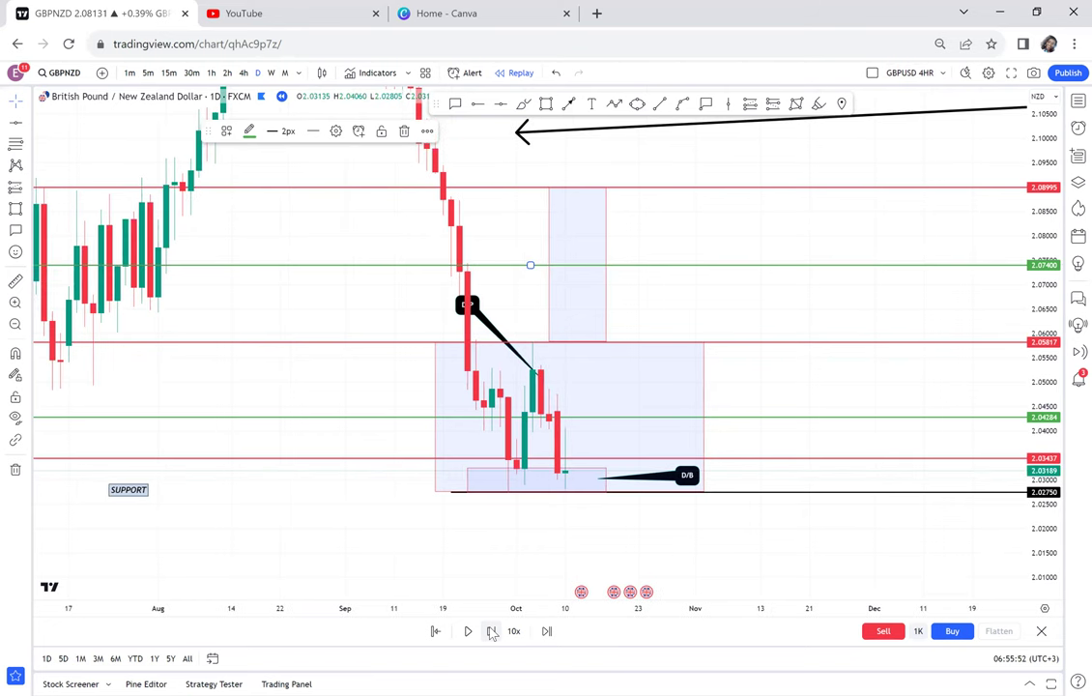
left_click(492, 631)
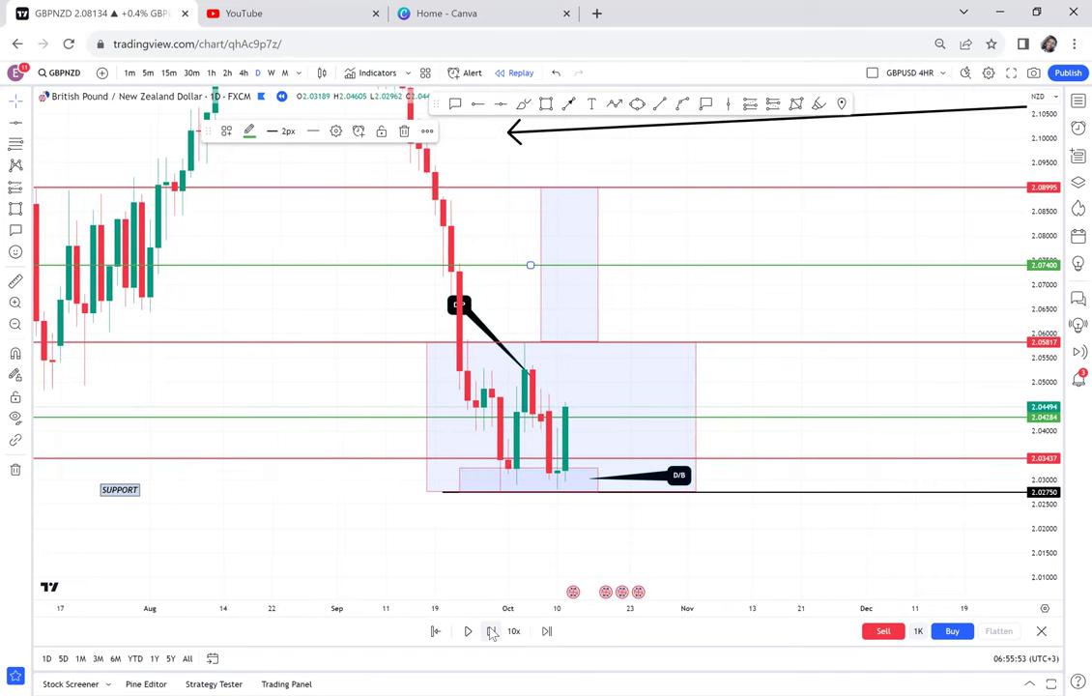
left_click(605, 449)
scroll(608, 448, "up", 2)
scroll(608, 447, "up", 1)
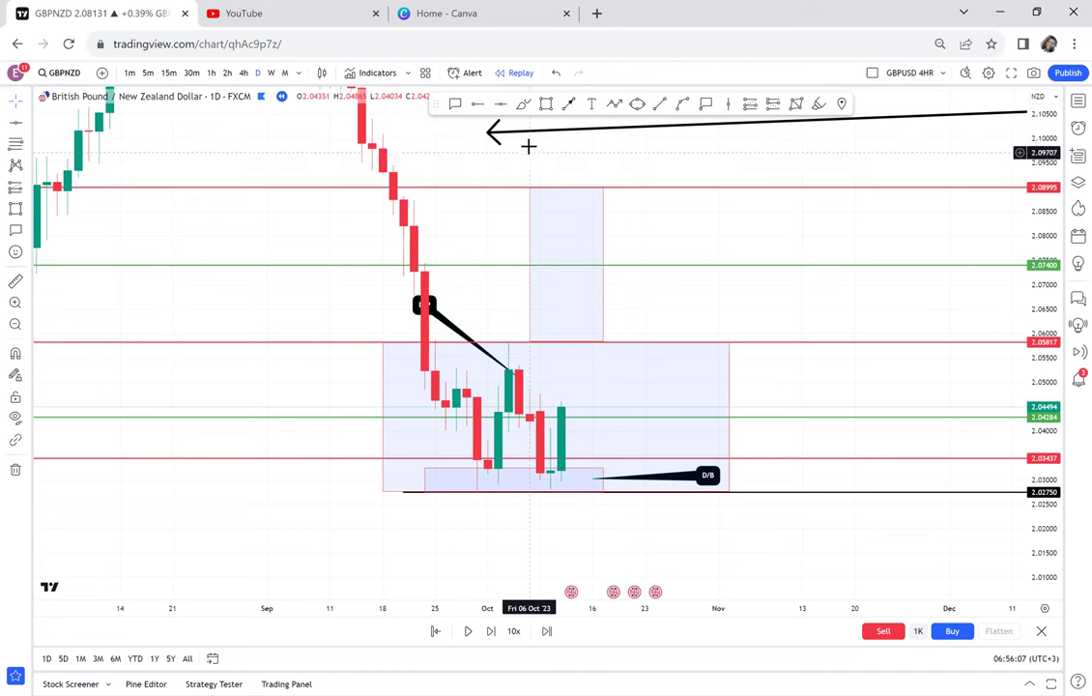
- Draw an arrow from the latest candle up towards the 2.058 line, and place a long position from about 2.045 with its target at 2.058
left_click(569, 106)
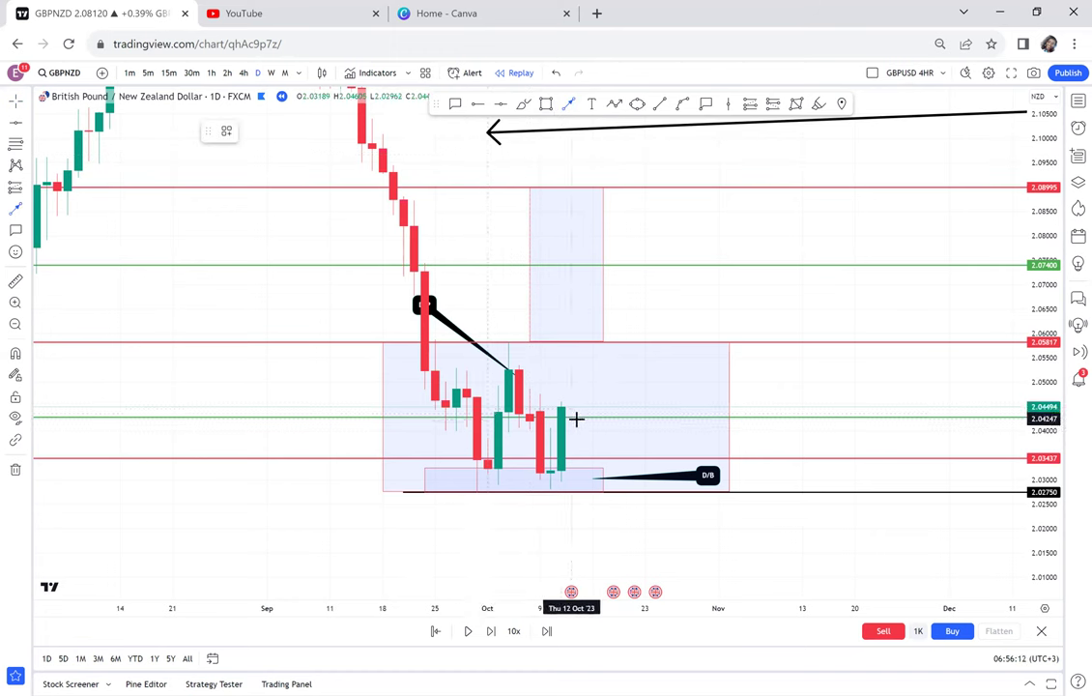
left_click_drag(572, 417, 584, 356)
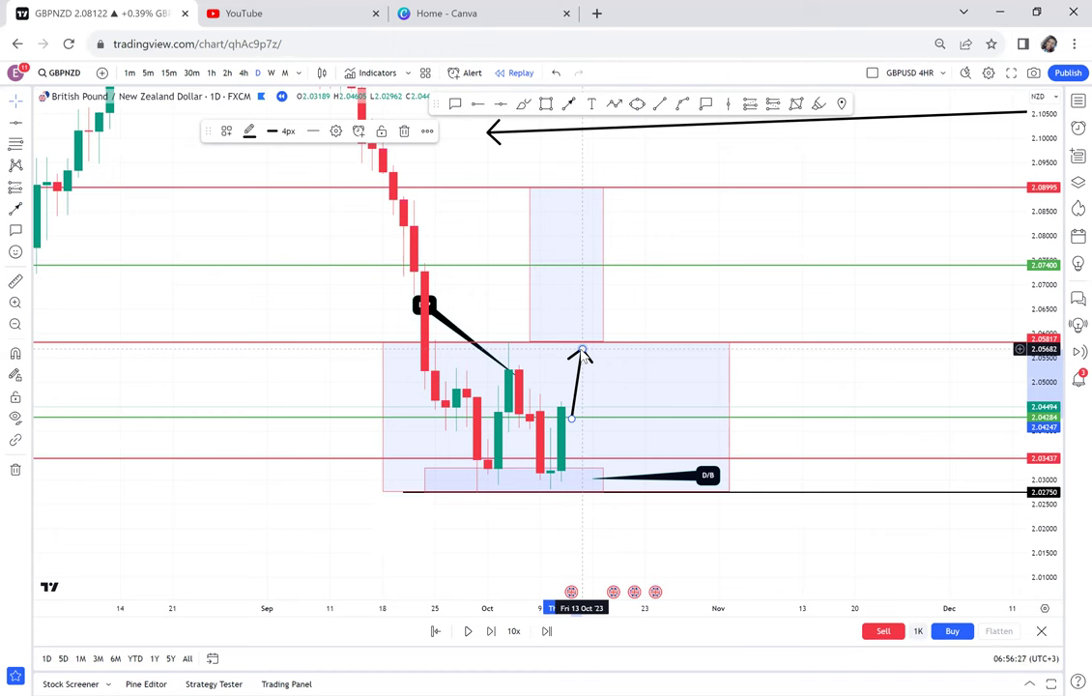
left_click(29, 191)
left_click(73, 200)
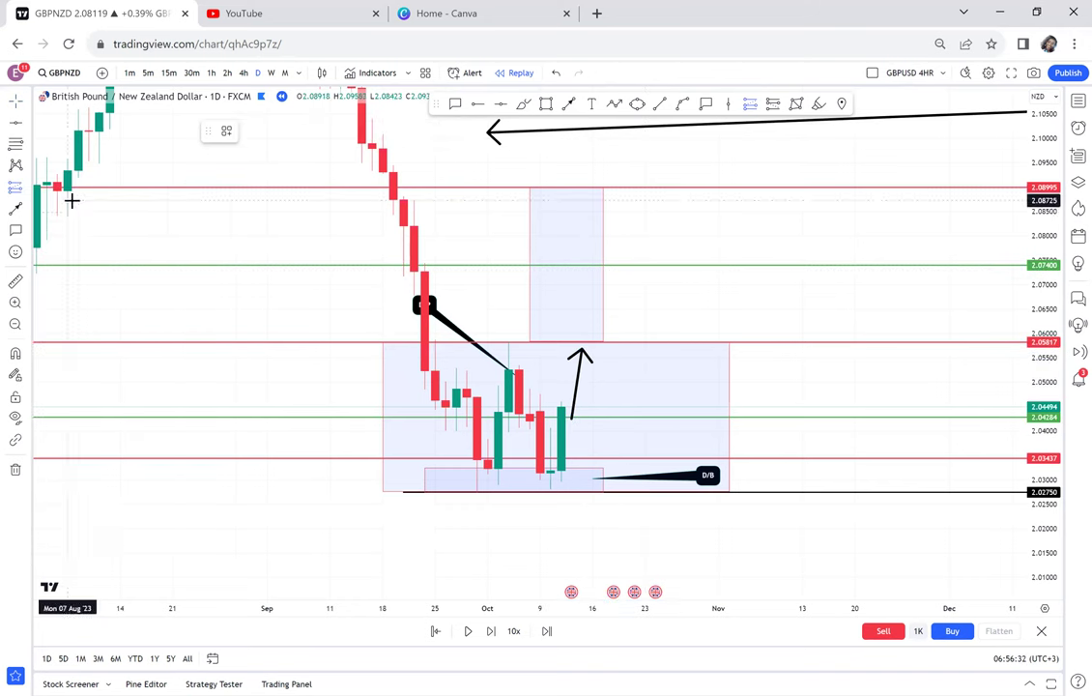
left_click(579, 416)
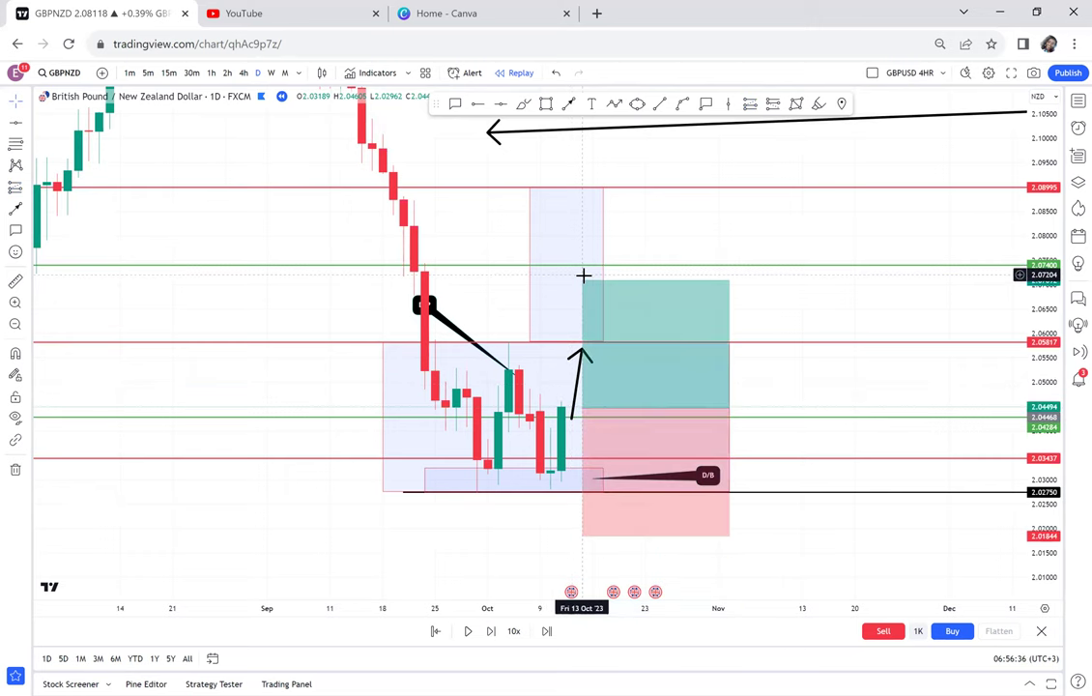
left_click_drag(581, 277, 577, 333)
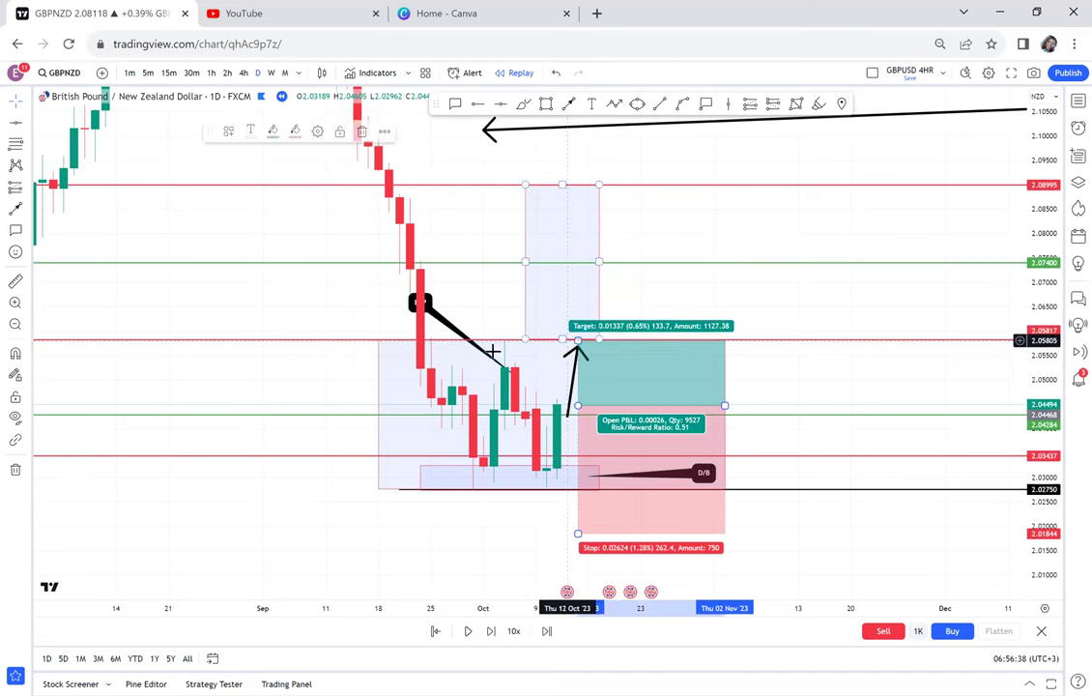
- Measure the price range from the long position's entry up to the 2.058 red line, then clear the measurement
left_click(16, 282)
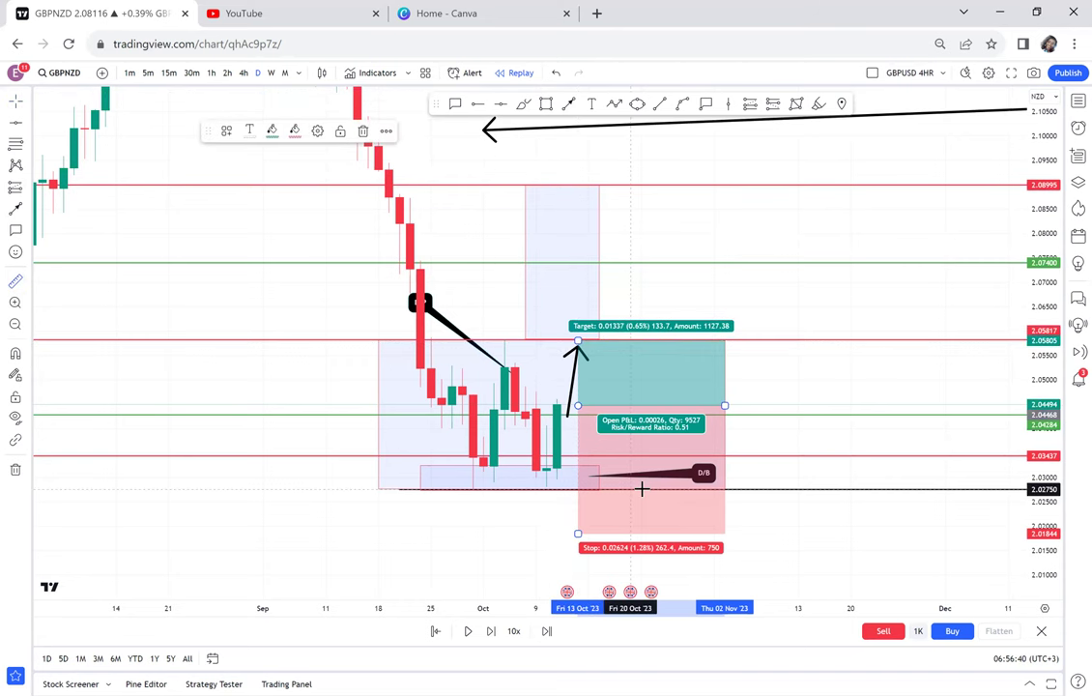
left_click(613, 405)
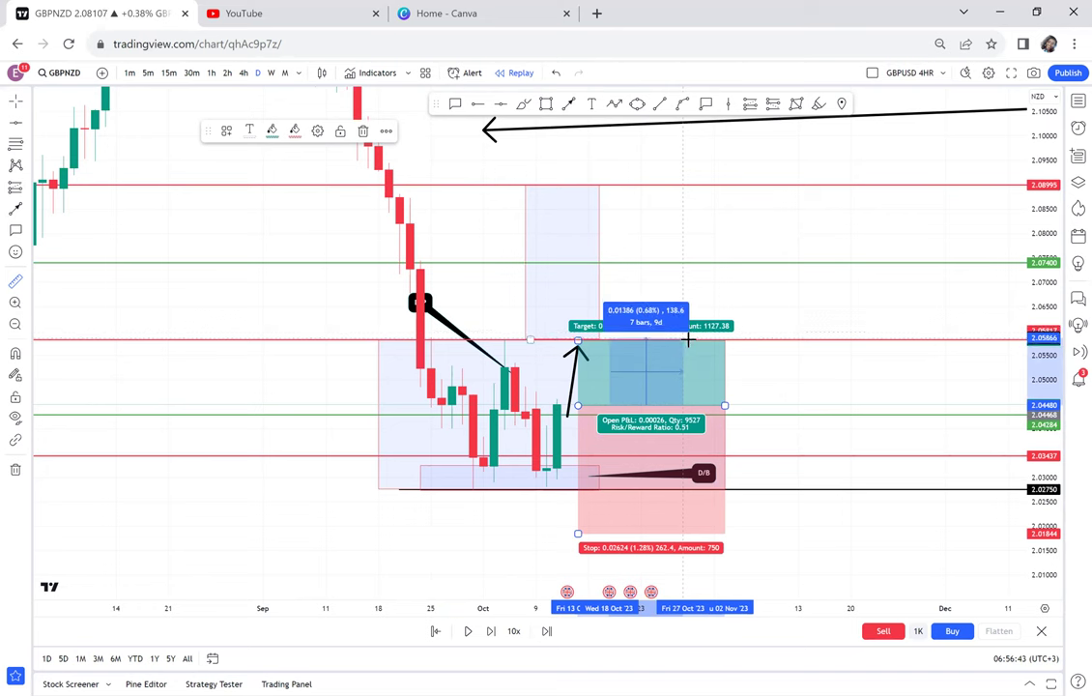
left_click(693, 340)
left_click(711, 375)
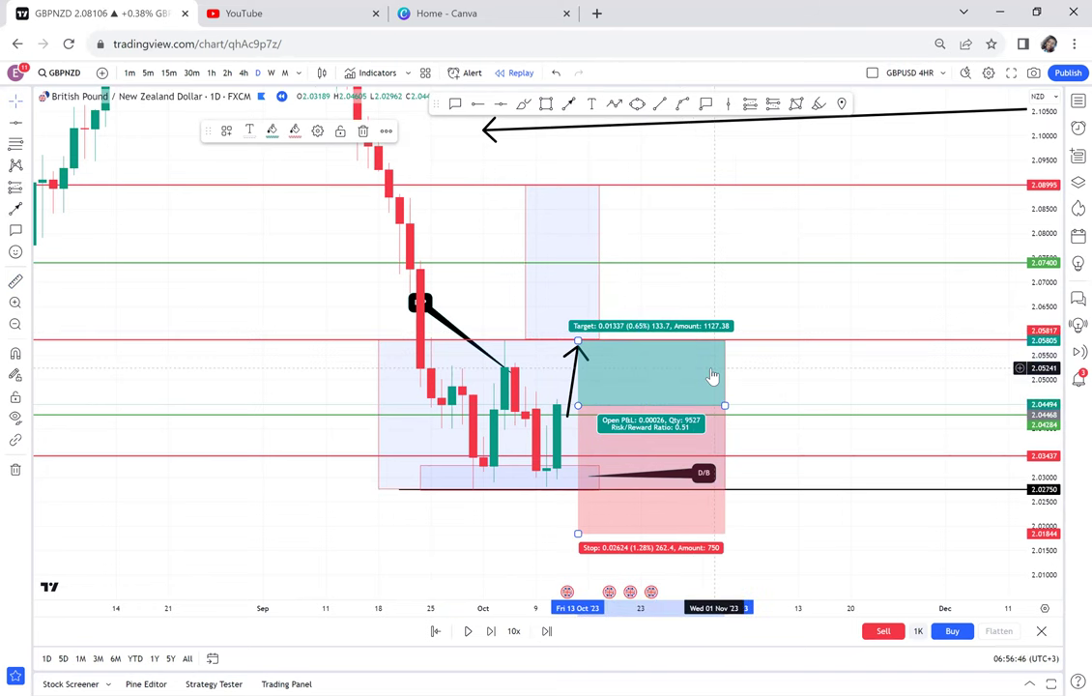
left_click(788, 382)
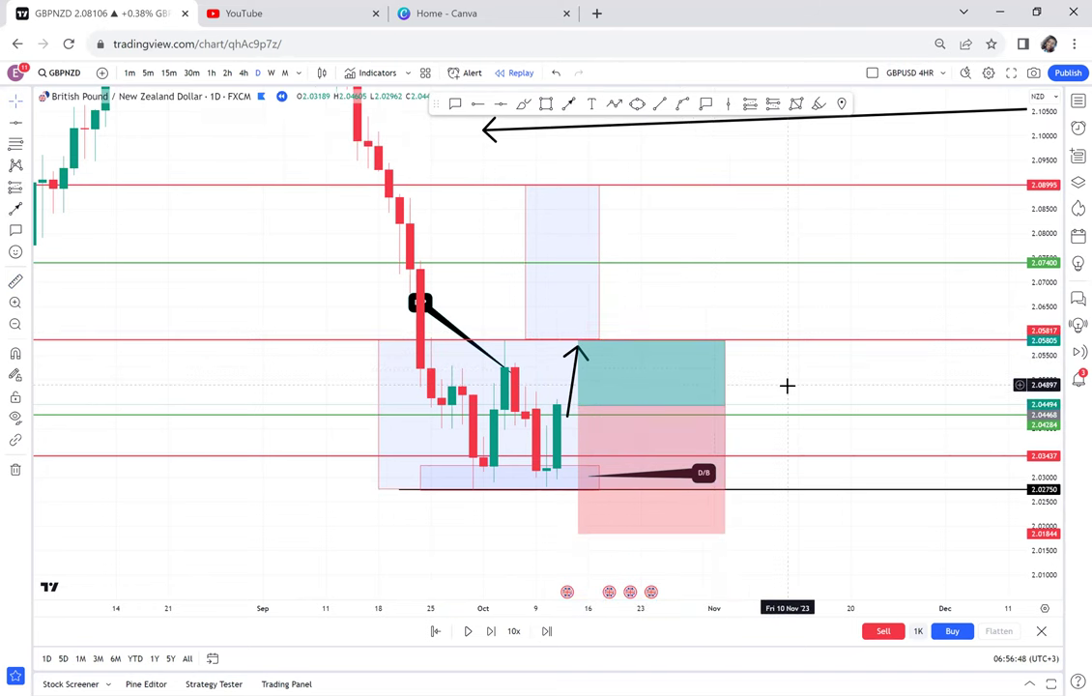
- Advance the replay by one daily candle and move the long position away from the candles, to about 24 October 2023
left_click(492, 631)
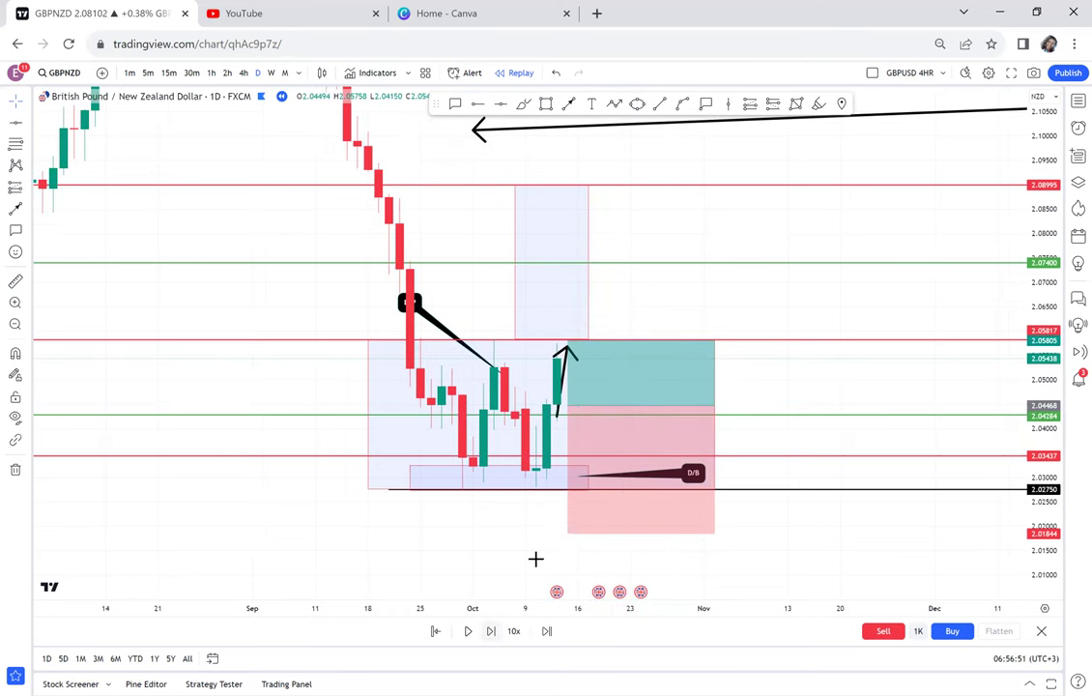
left_click_drag(616, 359, 692, 331)
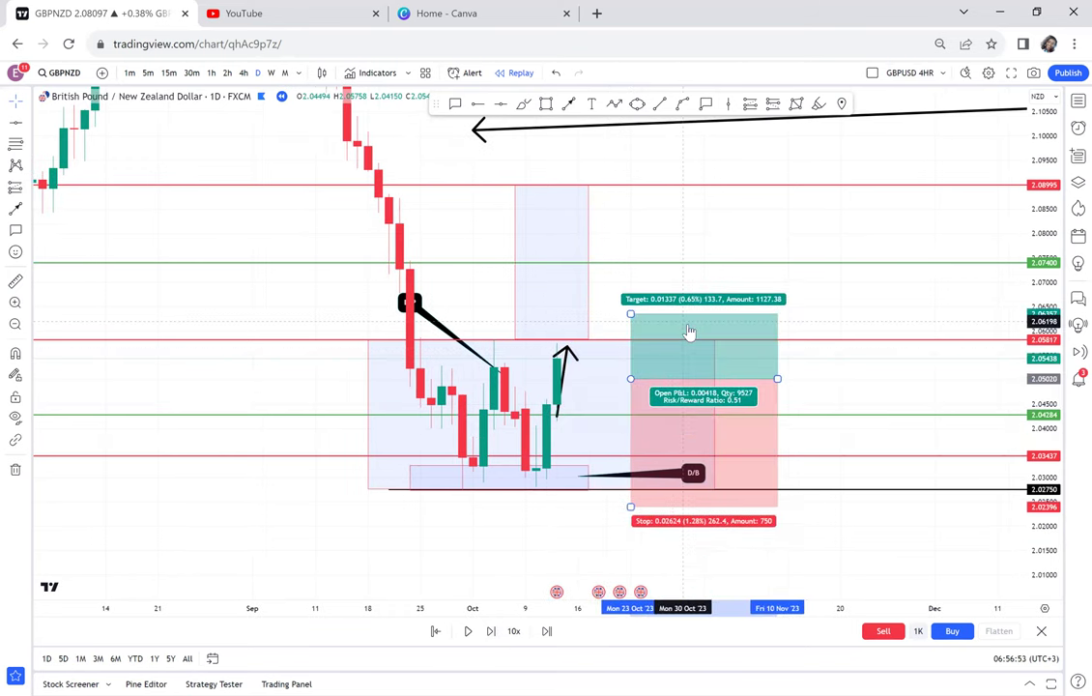
left_click(575, 355)
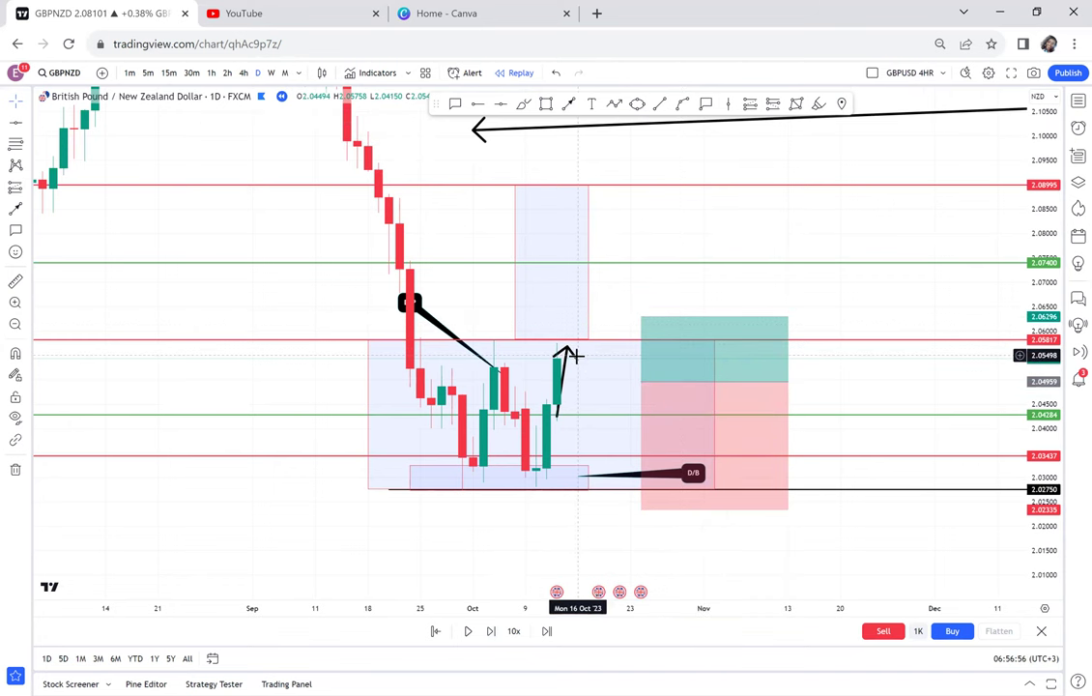
- Delete the short upward arrow under the 2.058 line and advance the replay by one more daily candle
left_click(566, 350)
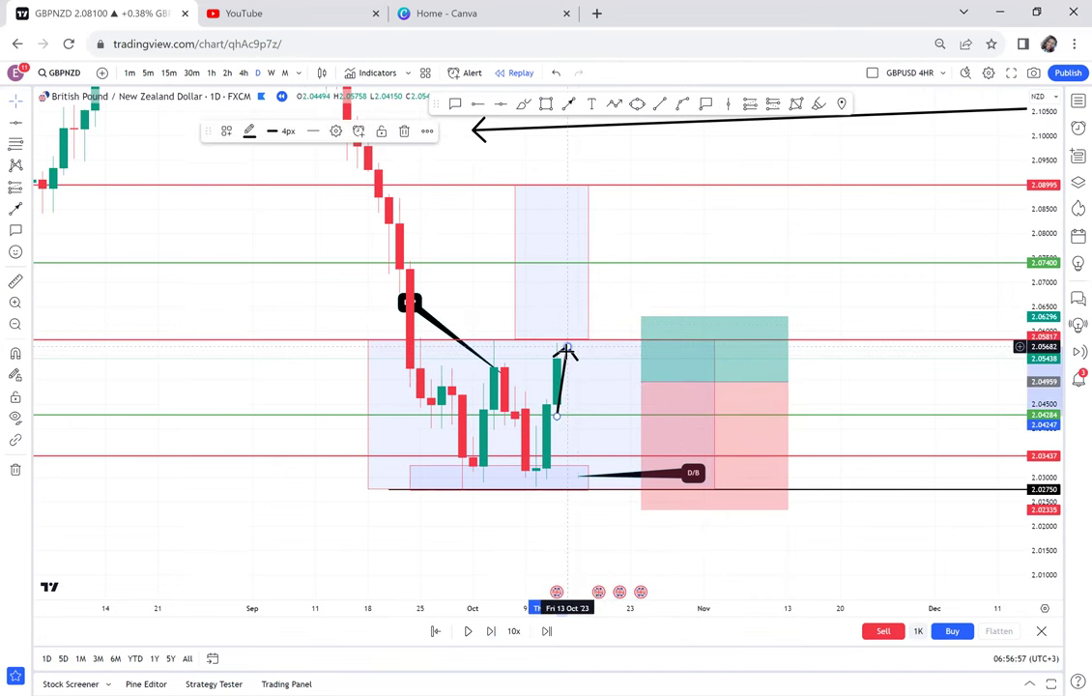
key("Delete")
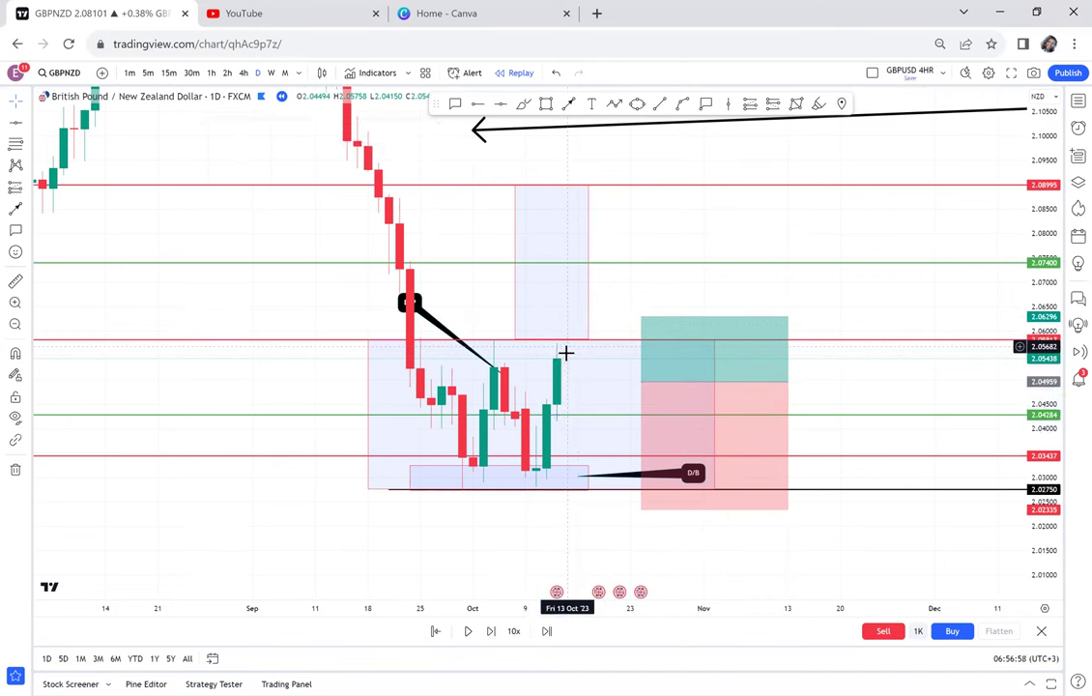
left_click(489, 635)
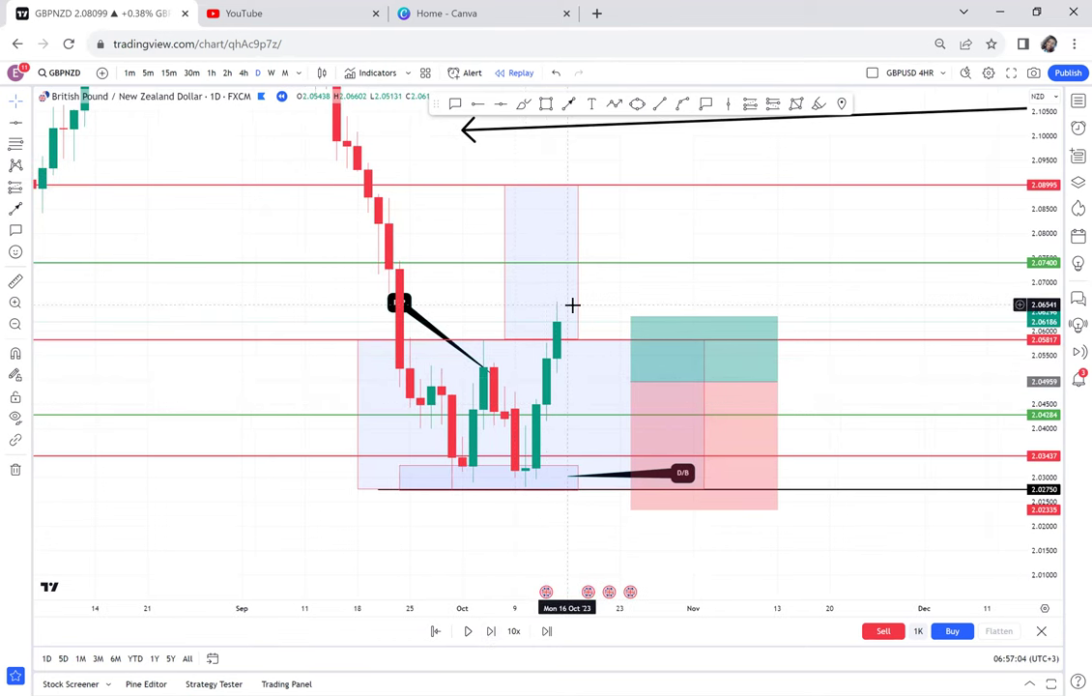
- Move the long position to start at 26 October 2023 with its entry at about 2.052
mouse_move(716, 406)
mouse_move(716, 405)
left_mouse_down()
mouse_move(697, 392)
mouse_move(679, 404)
mouse_move(730, 389)
left_mouse_up()
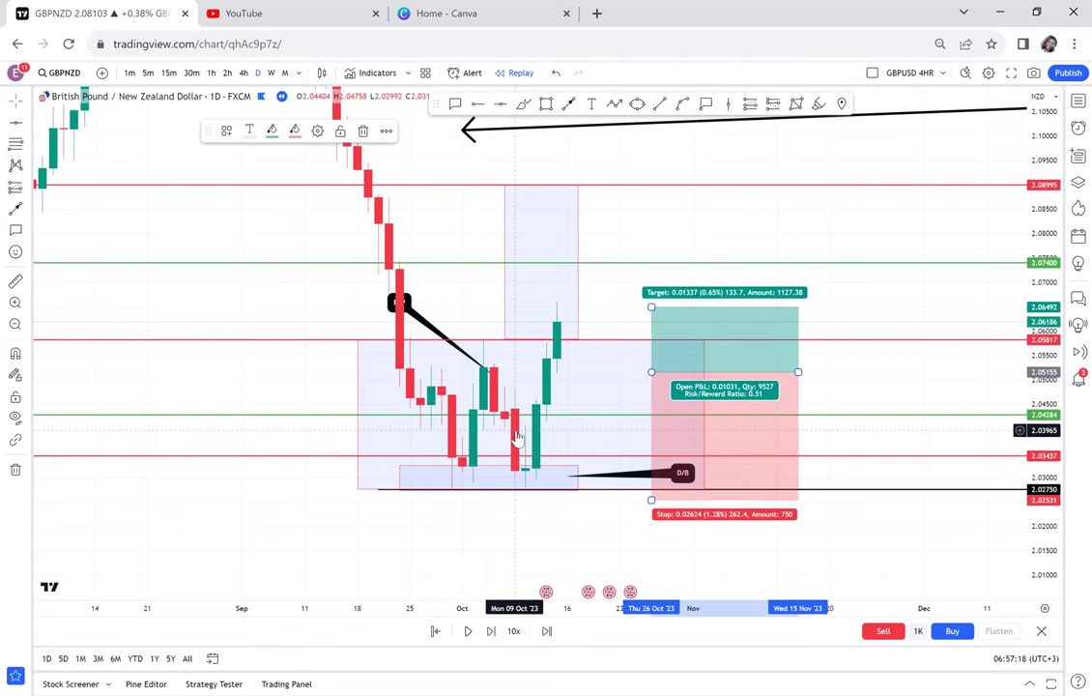
- Draw a thin rectangle from 22 September to 10 October 2023, between about 2.054 and 2.053
left_click(546, 105)
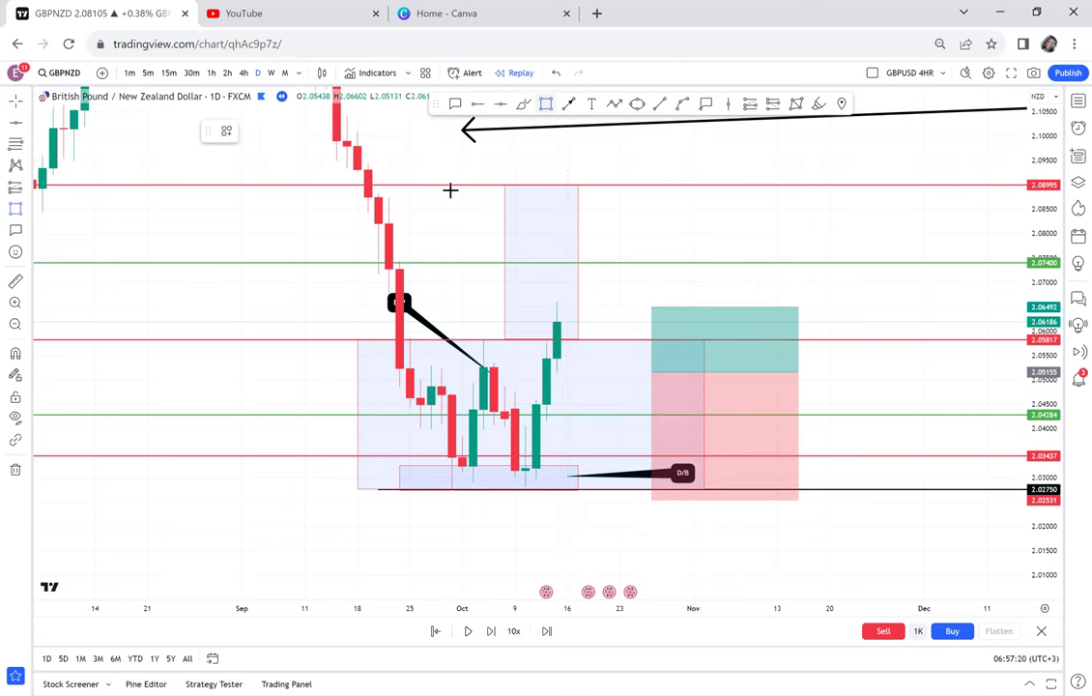
left_click(524, 360)
left_click_drag(506, 322, 448, 122)
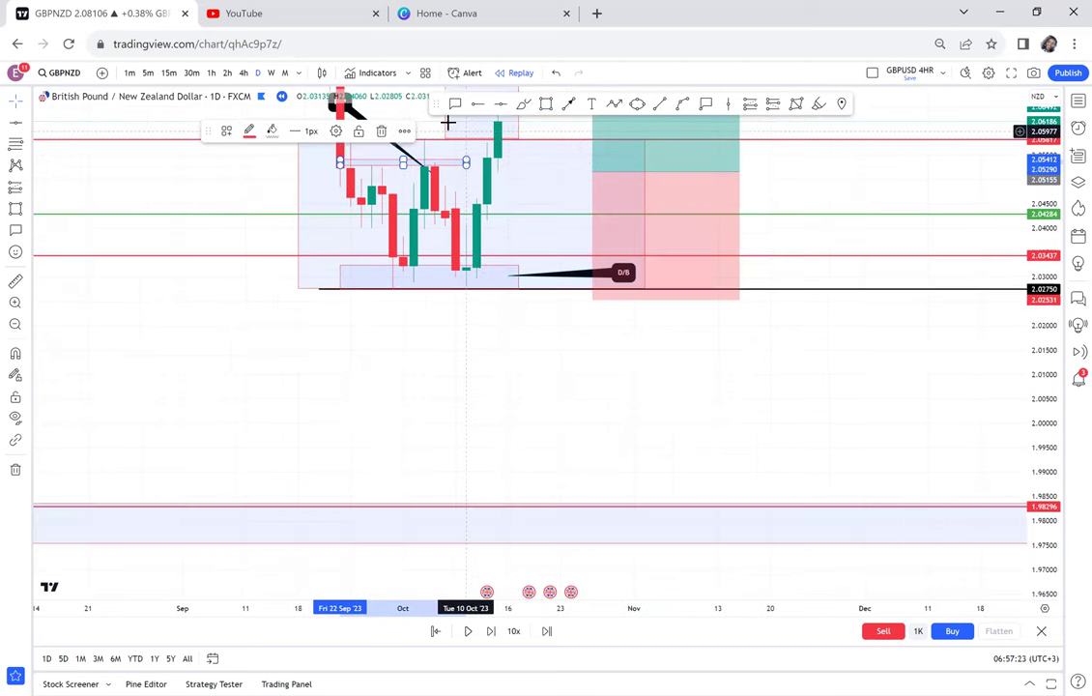
- Add a callout labelled P1 pointing at about 2.052 on 27 September 2023, with its box near 19 September at about 2.063
left_click_drag(476, 439, 505, 123)
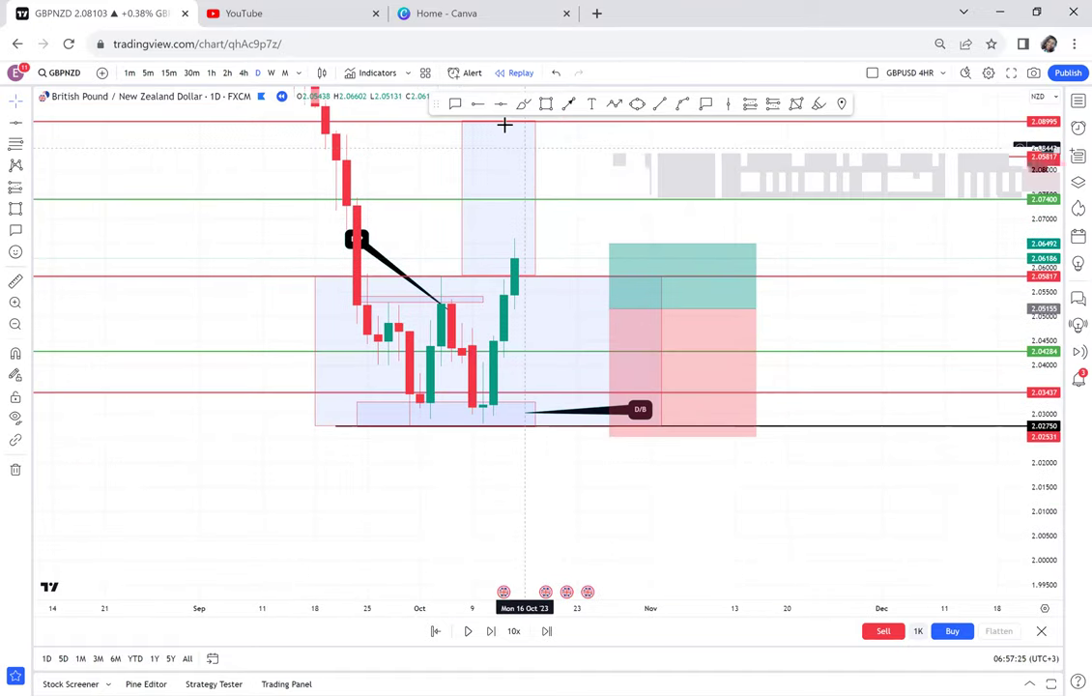
left_click(454, 103)
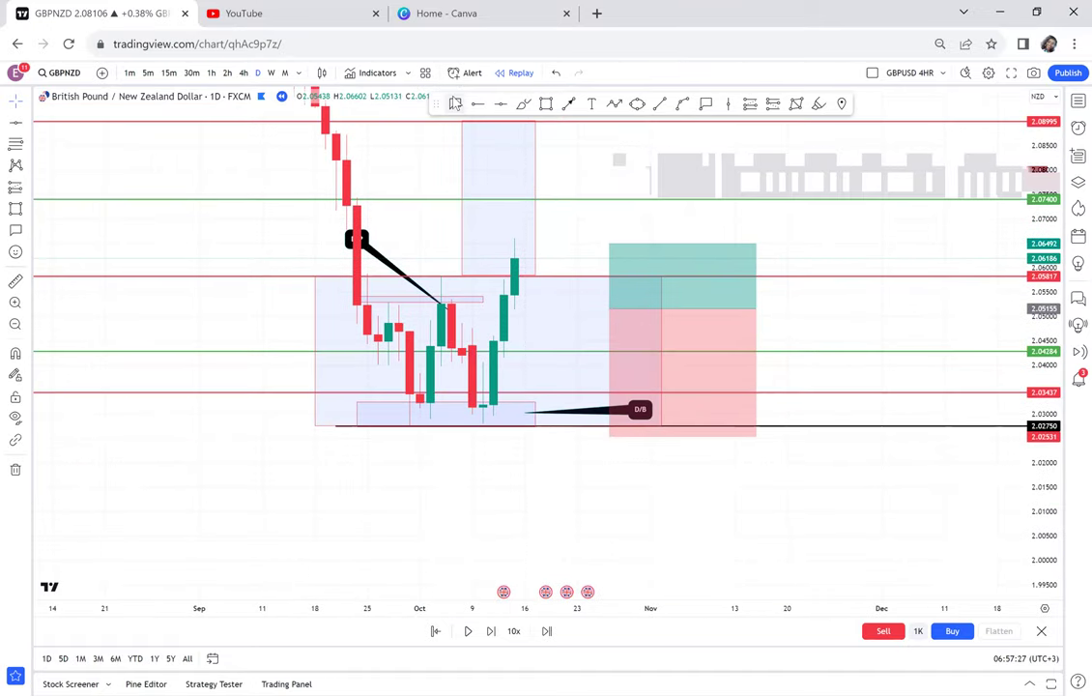
left_click(389, 308)
left_click(325, 254)
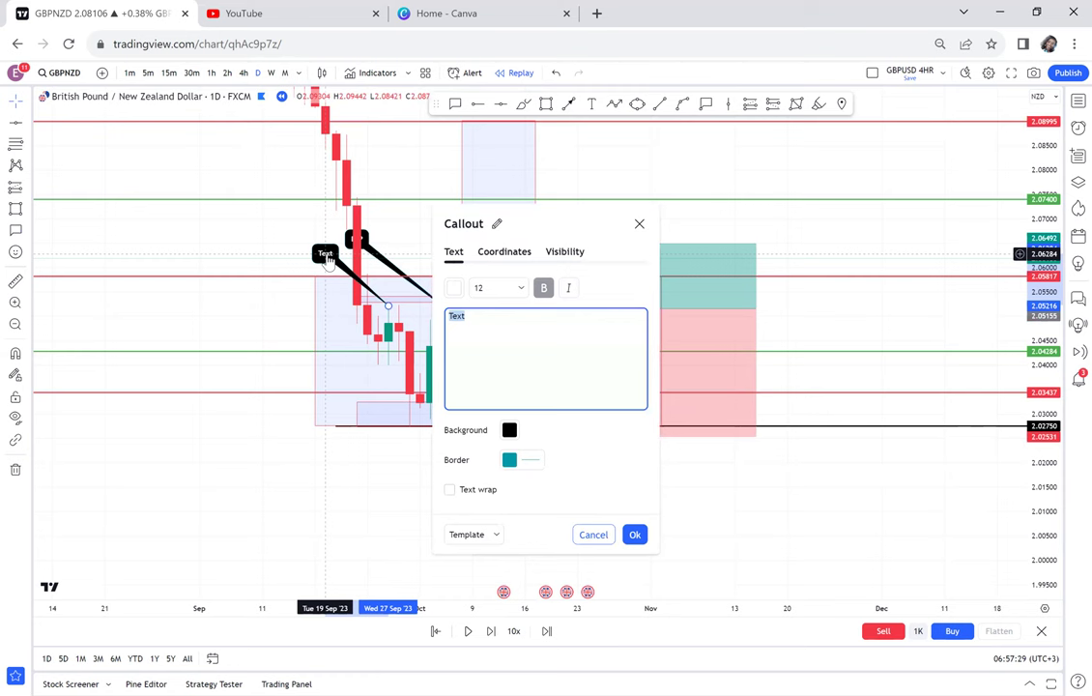
type("P1")
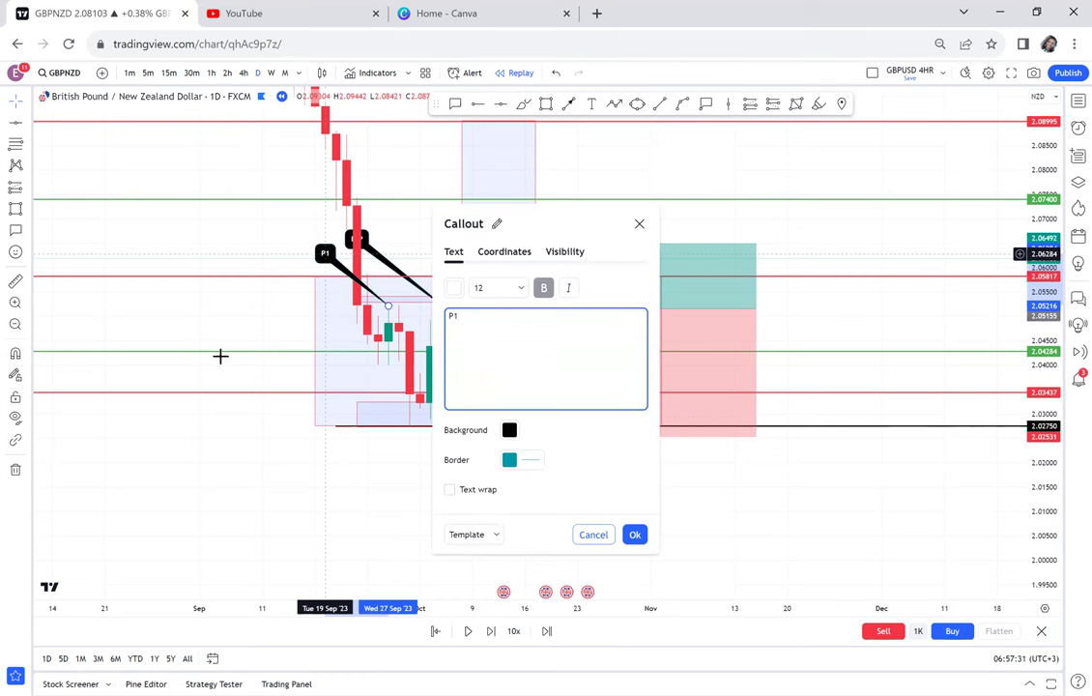
left_click(230, 426)
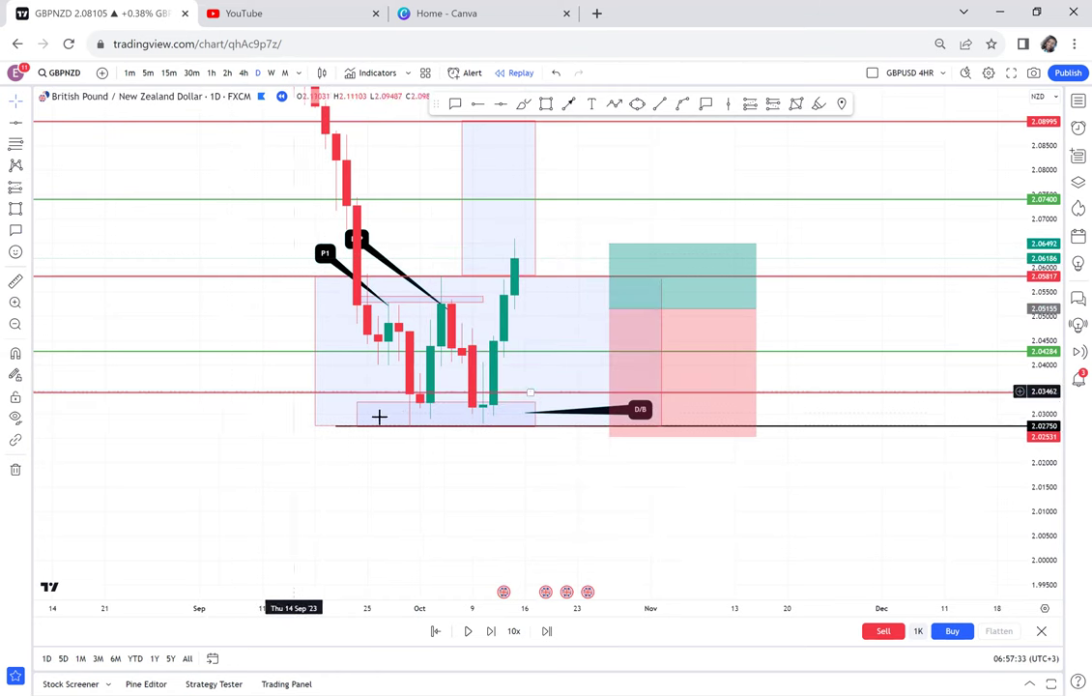
- Add a callout labelled P2 pointing at about 2.029 on 5 October 2023, with its box just below the 2.0275 line
left_click(455, 103)
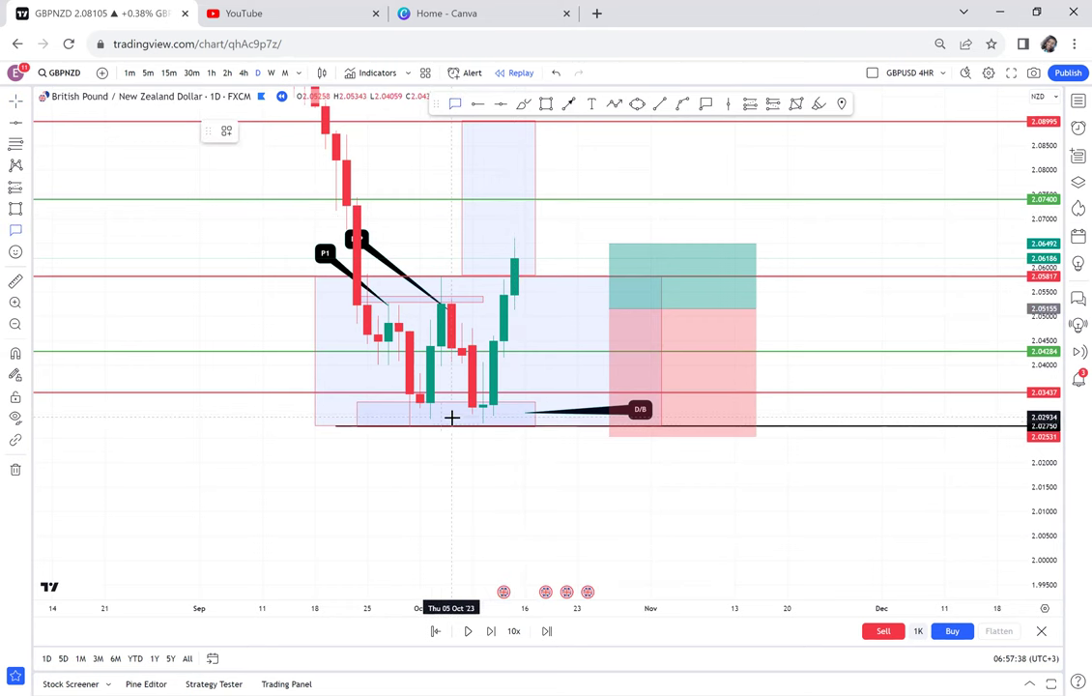
left_click(439, 446)
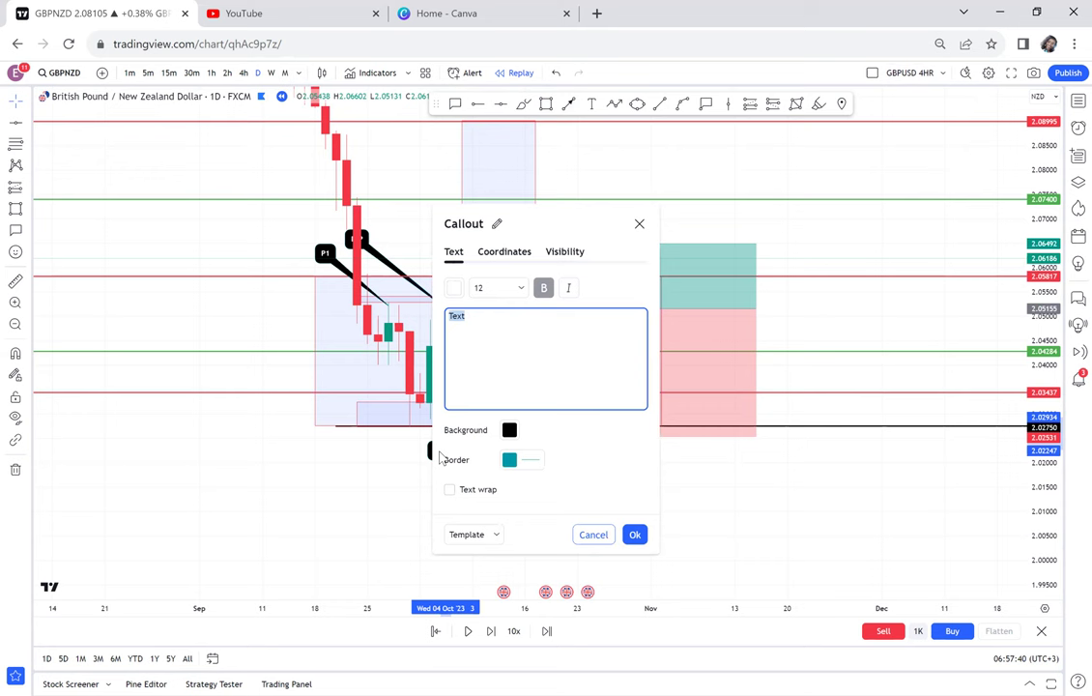
type("P2")
left_click(397, 454)
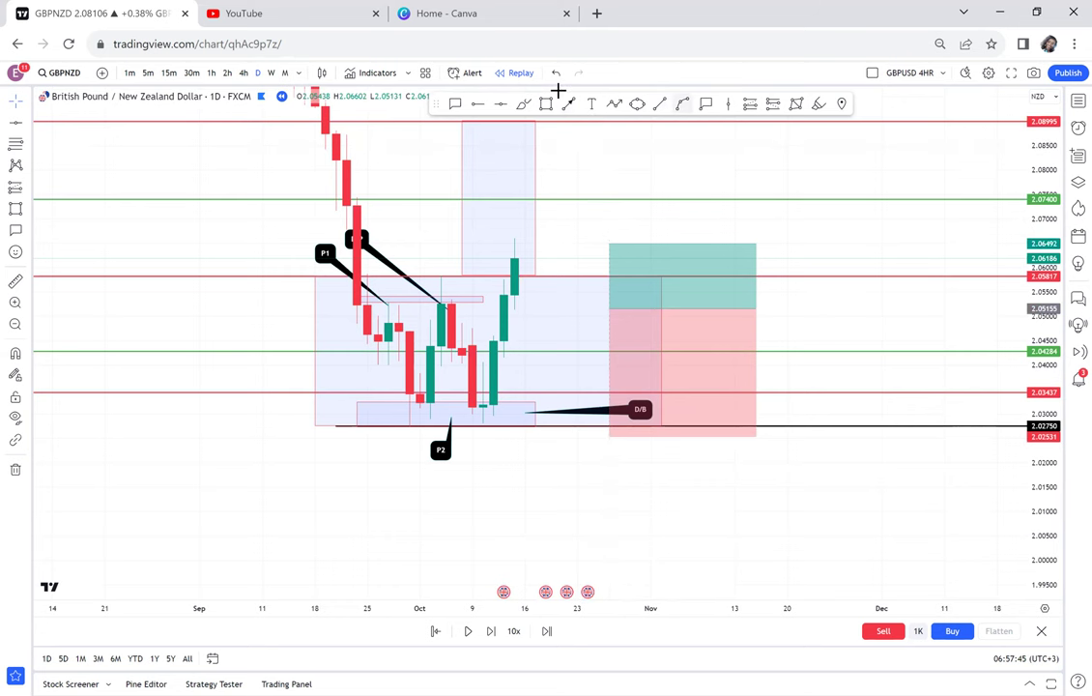
- Add a callout labelled P3 pointing at about 2.049 on 2 November 2023, with its box near 10 November
left_click(460, 105)
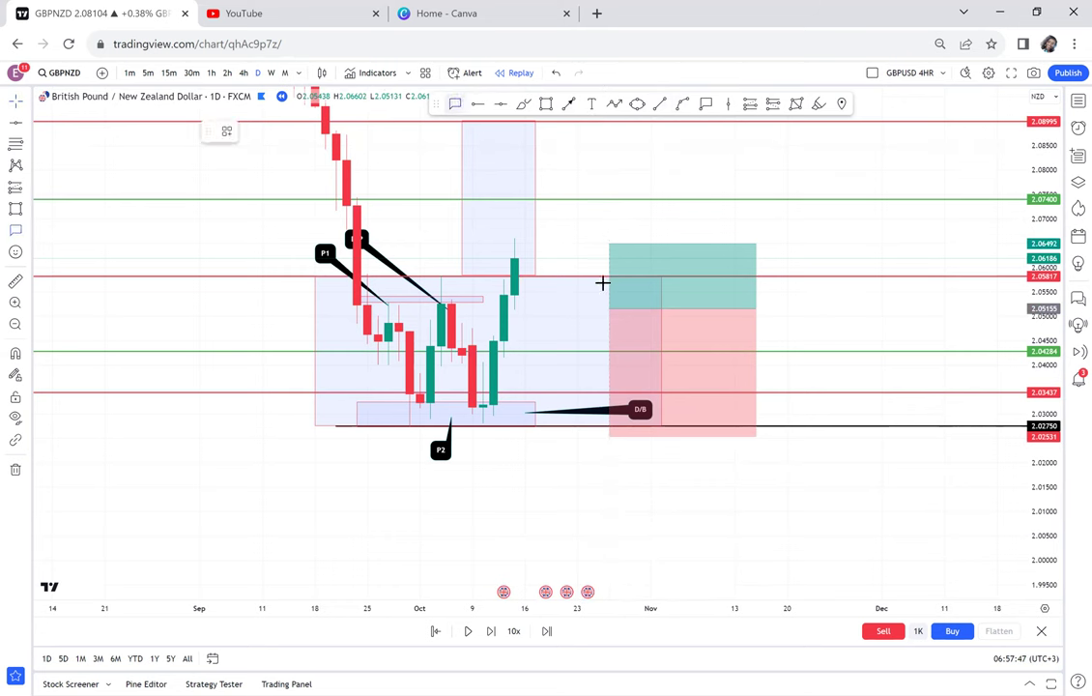
left_click(661, 319)
left_click(723, 318)
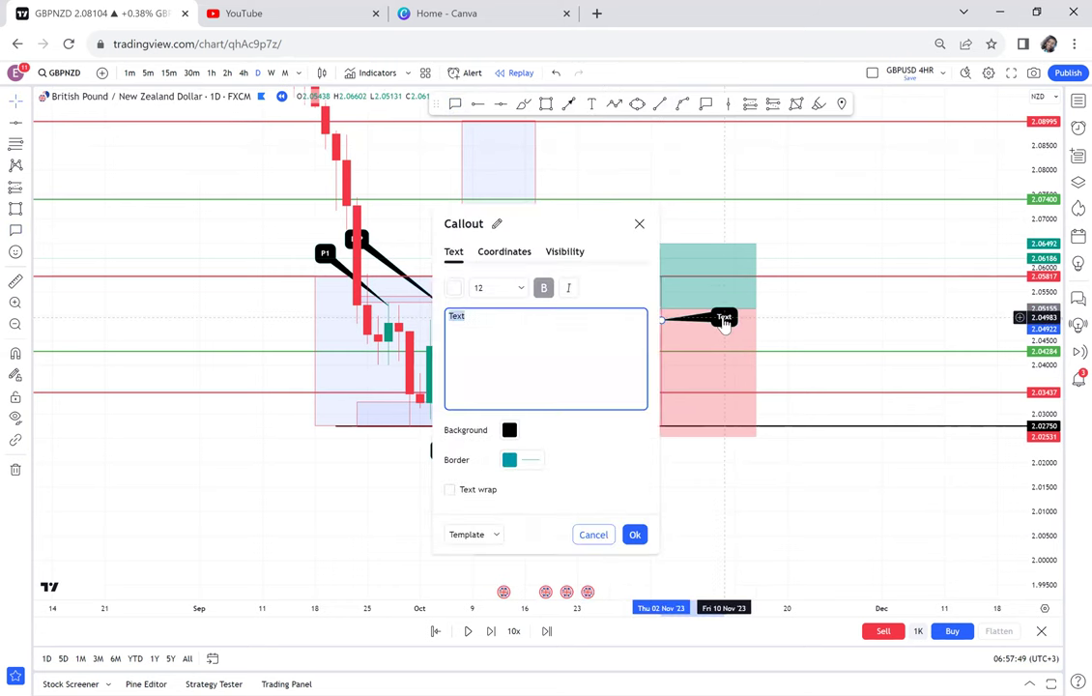
type("P3")
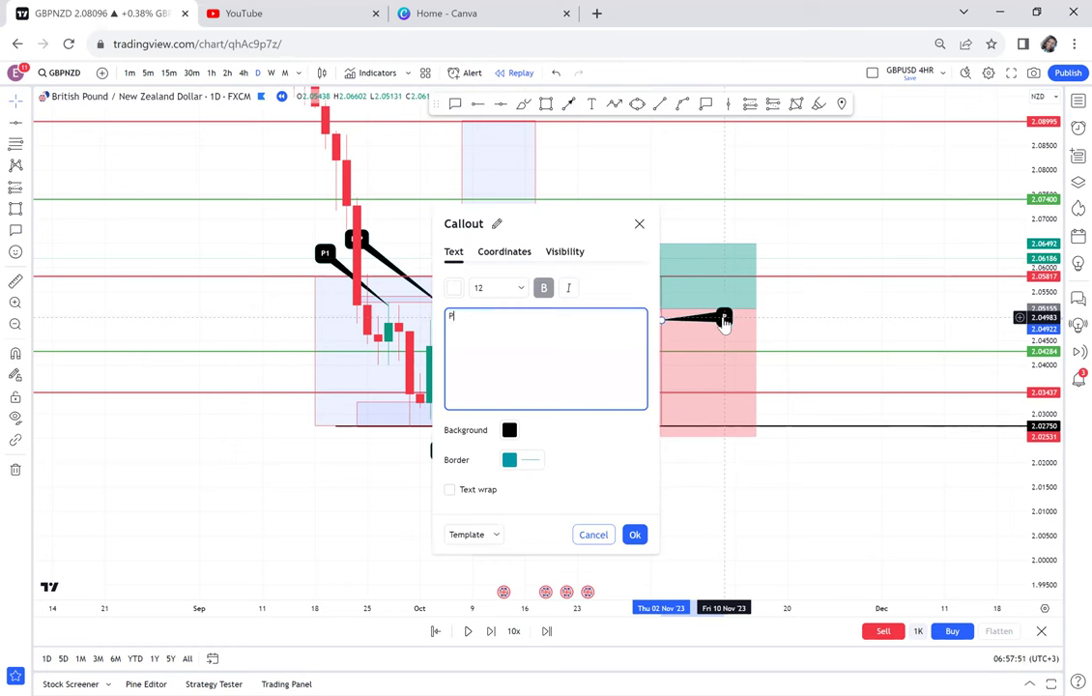
left_click(857, 261)
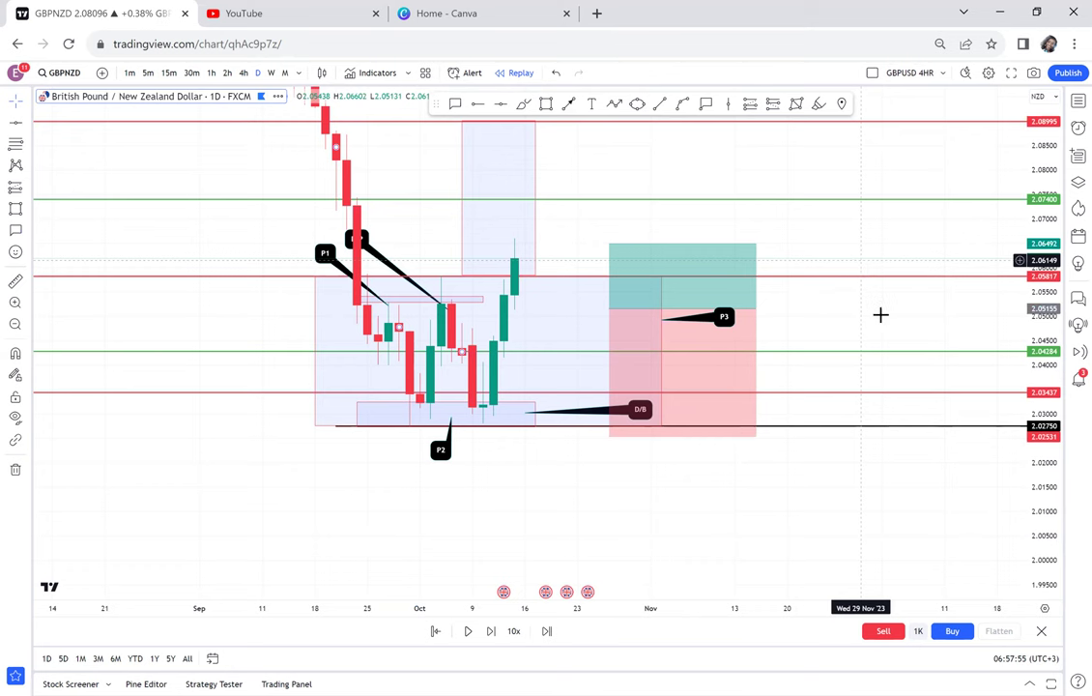
- Move the long position to start at 16 October 2023 with its entry at about 2.062, and set its target to about 2.074
left_click_drag(880, 314, 881, 359)
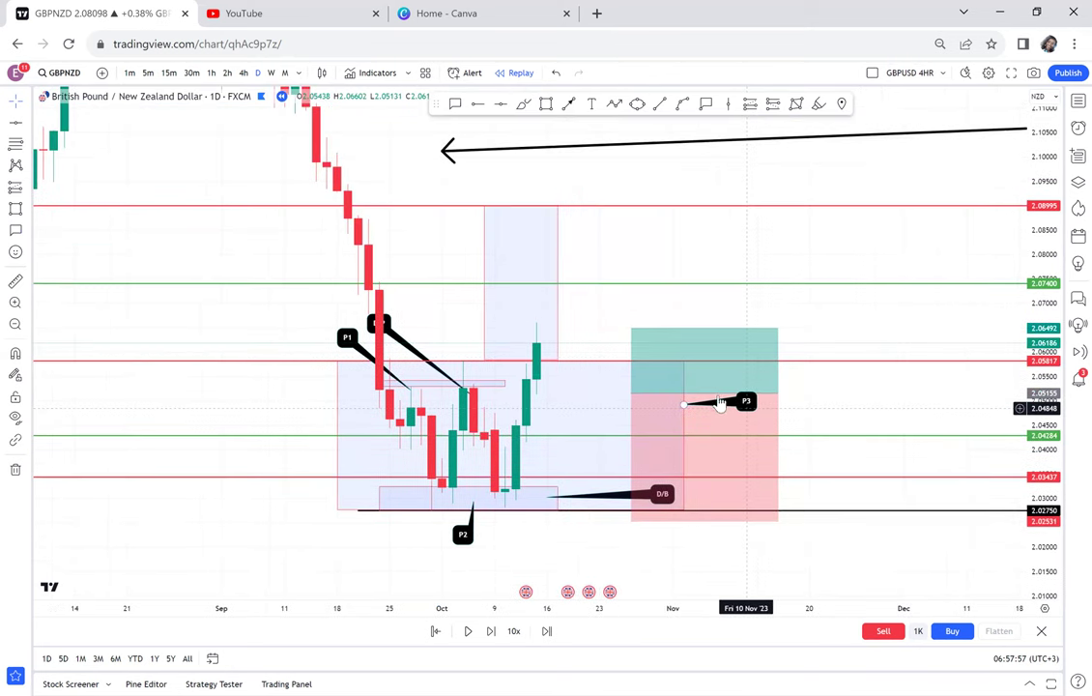
mouse_move(636, 353)
left_mouse_down()
mouse_move(606, 353)
mouse_move(638, 340)
left_mouse_up()
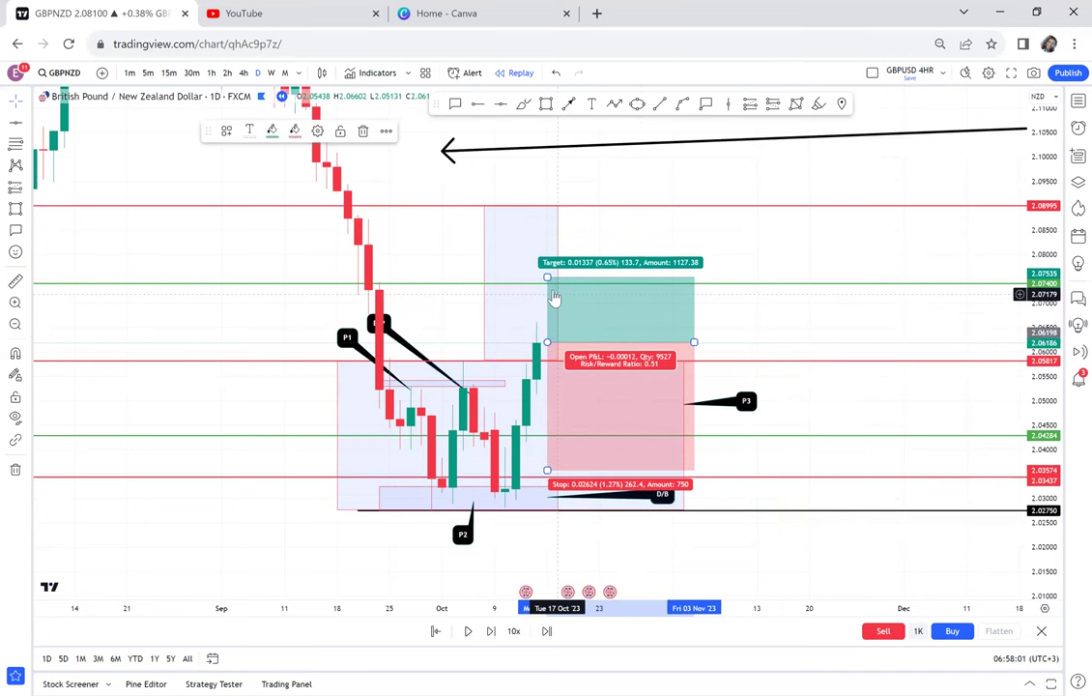
left_click_drag(560, 282, 560, 288)
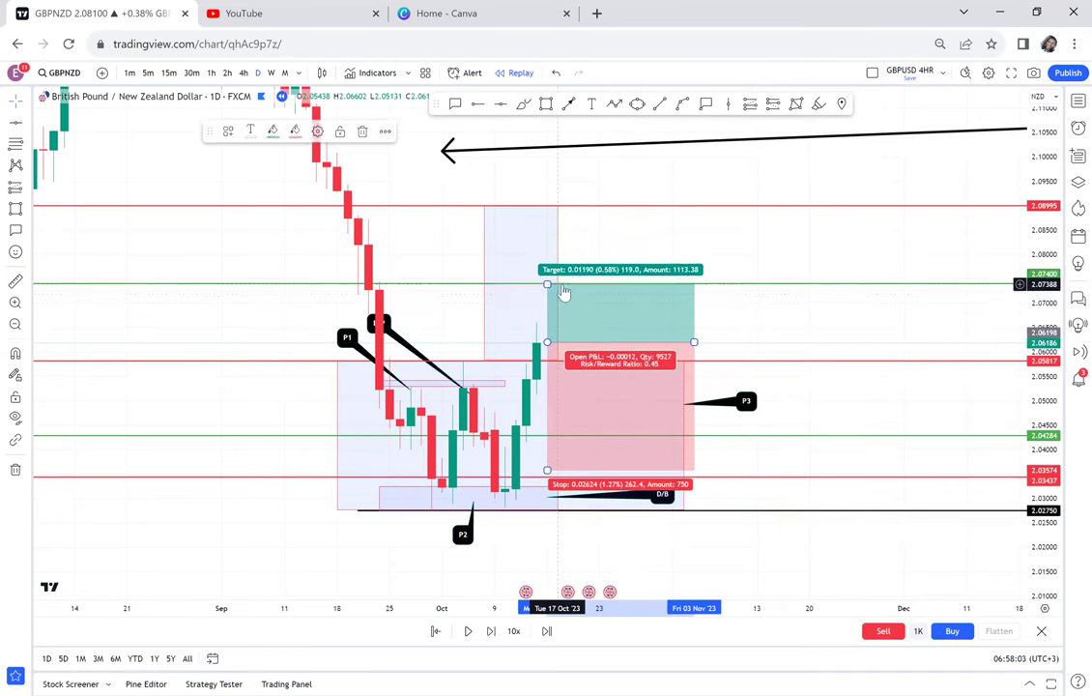
- Measure the price distance from the long position's entry level up to its target at the green line
left_click(16, 280)
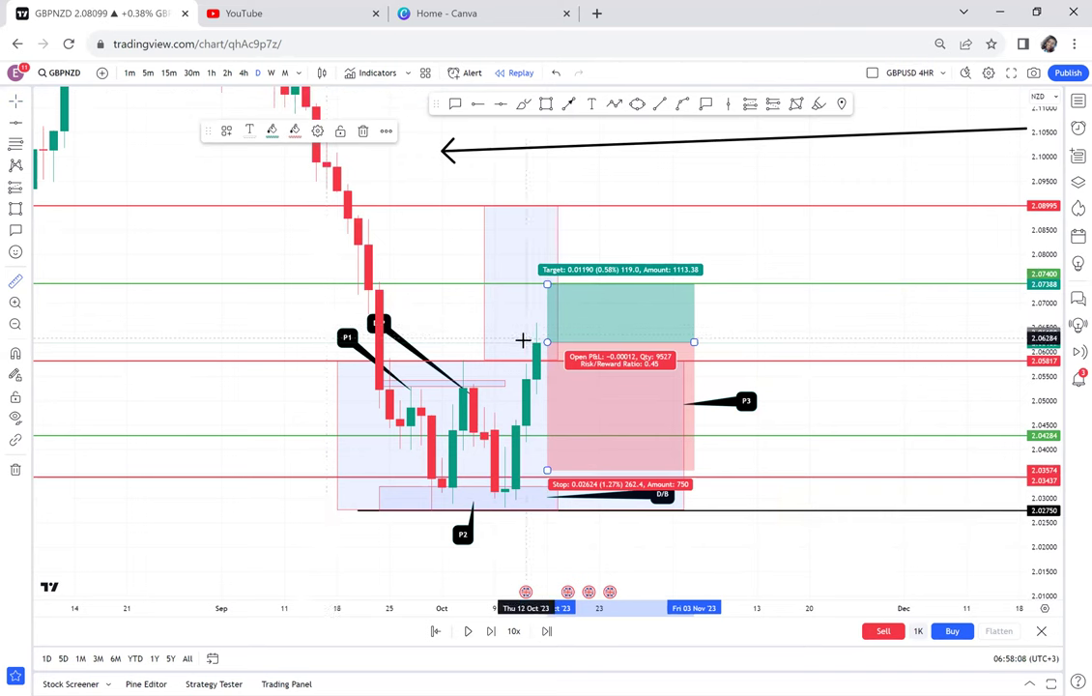
left_click(525, 341)
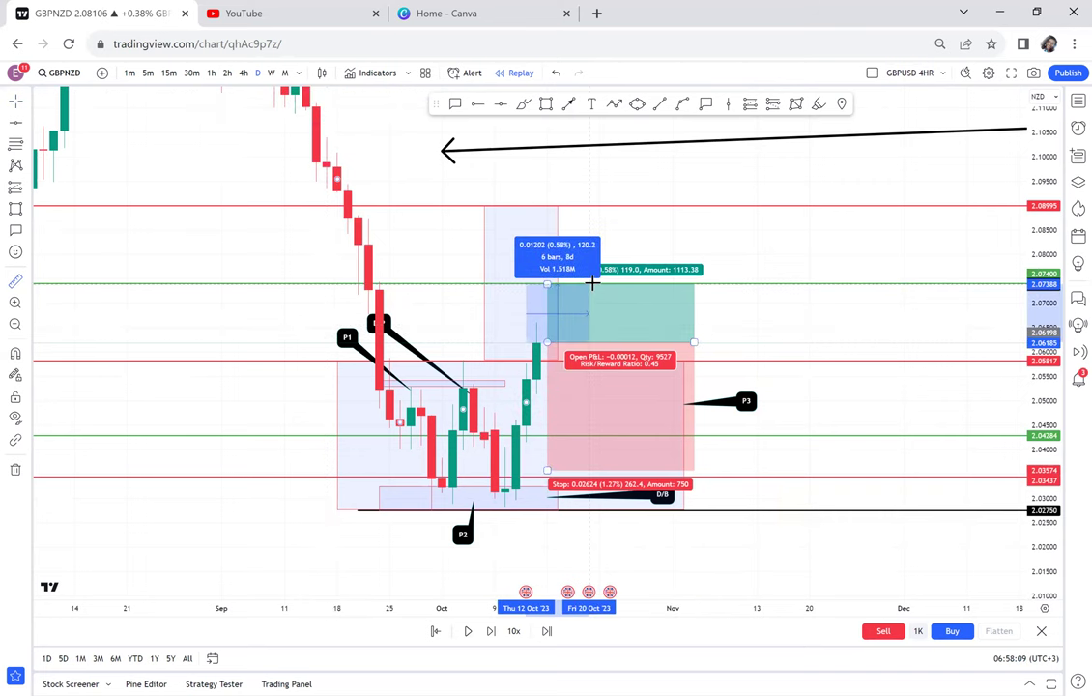
left_click(594, 290)
left_click(639, 245)
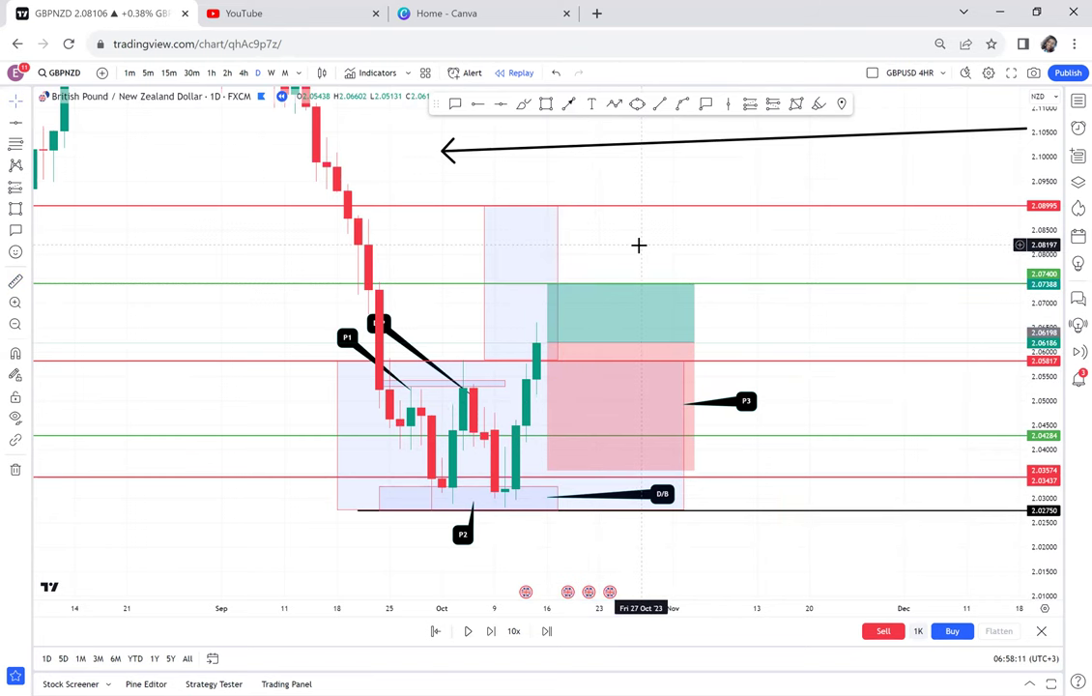
- Advance the replay by two daily candles
left_click(491, 632)
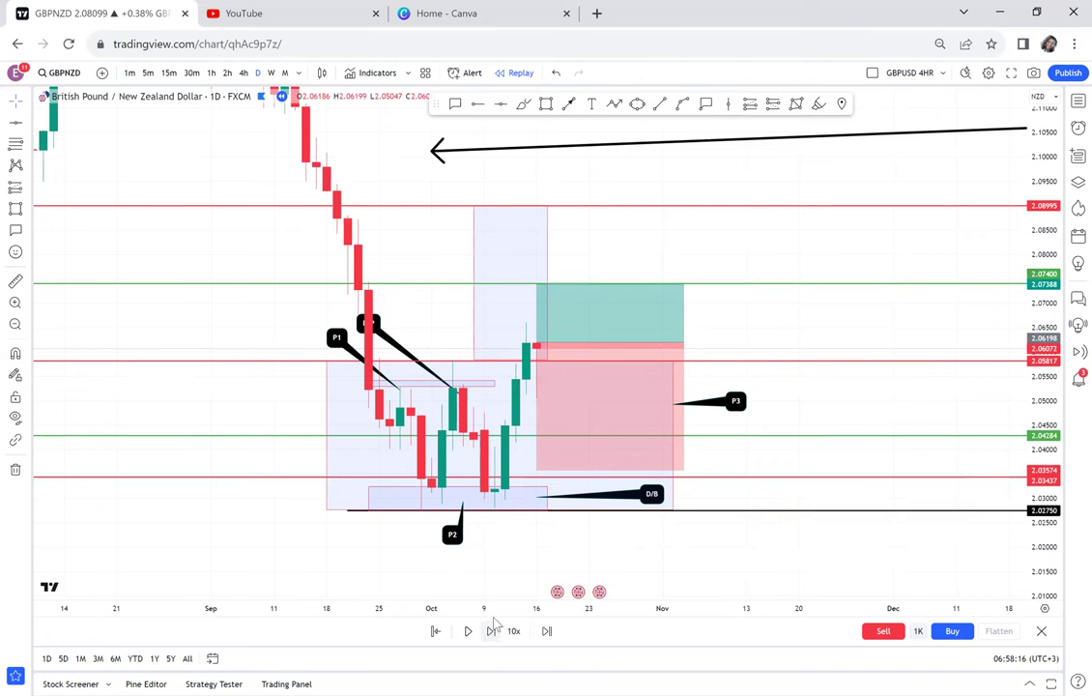
left_click(545, 332)
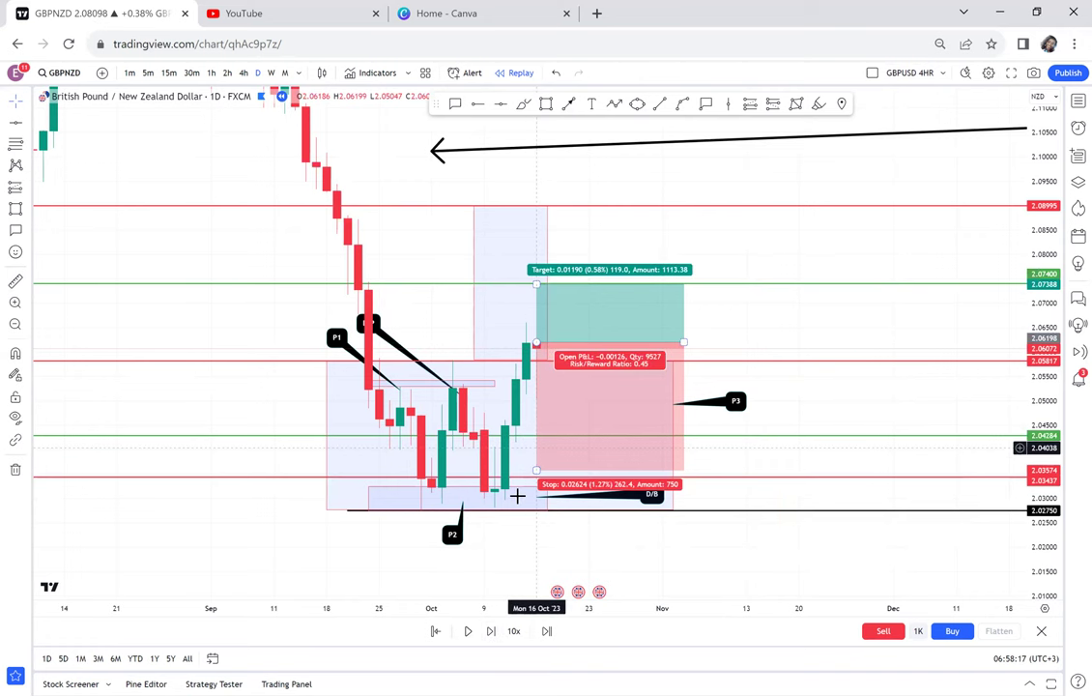
left_click(514, 542)
left_click(491, 632)
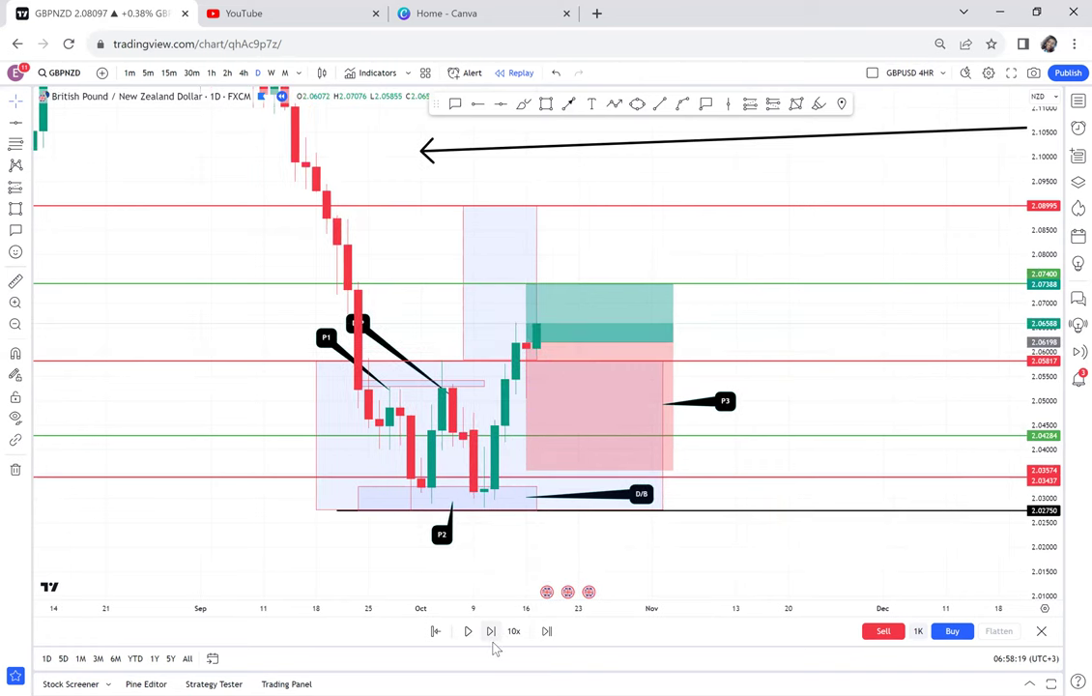
- Shorten the tall rectangle above the 2.058 line so it ends at 13 October 2023, and advance the replay by one daily candle
left_click(534, 281)
left_click_drag(535, 282, 515, 282)
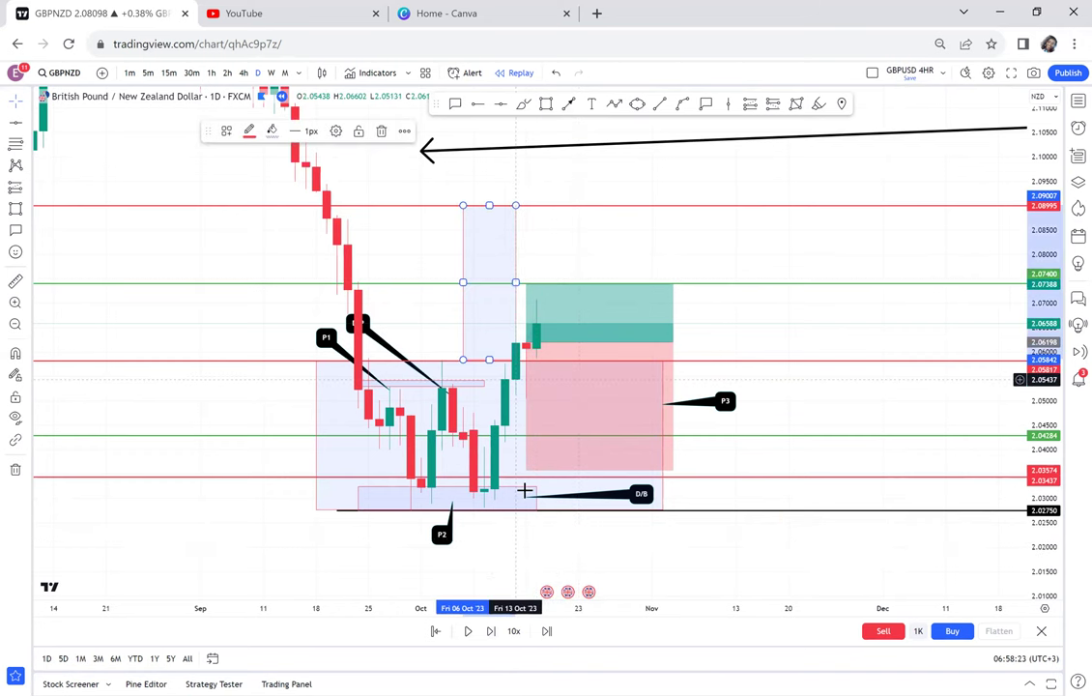
left_click(491, 631)
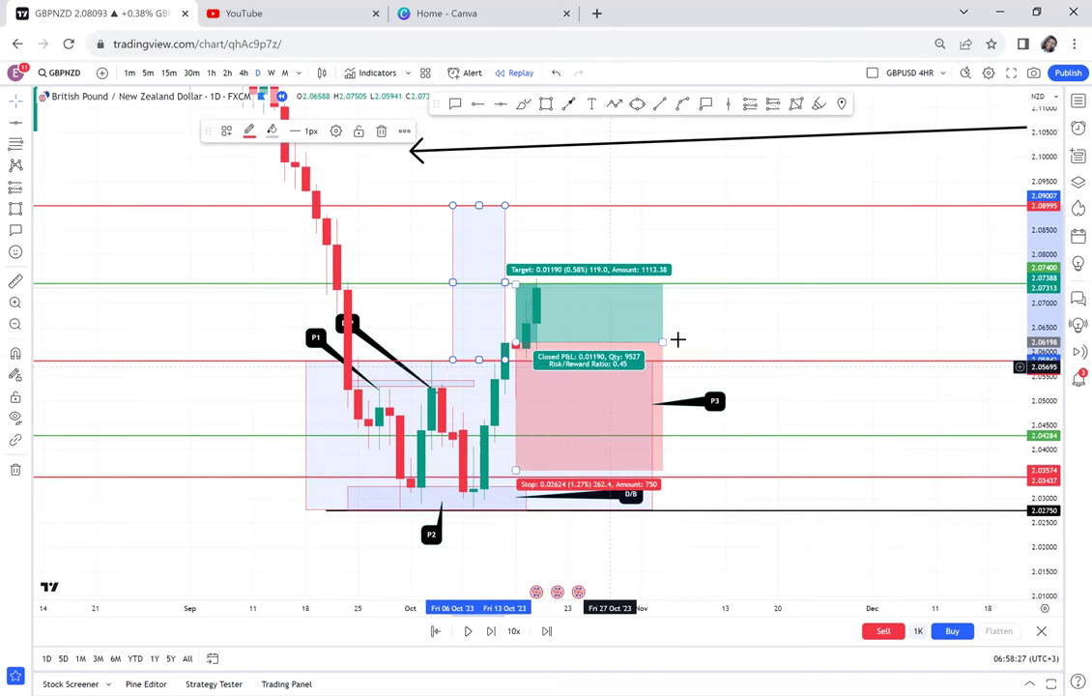
- Advance the replay to the end of its data so the daily chart shows the live candle
left_click(702, 315)
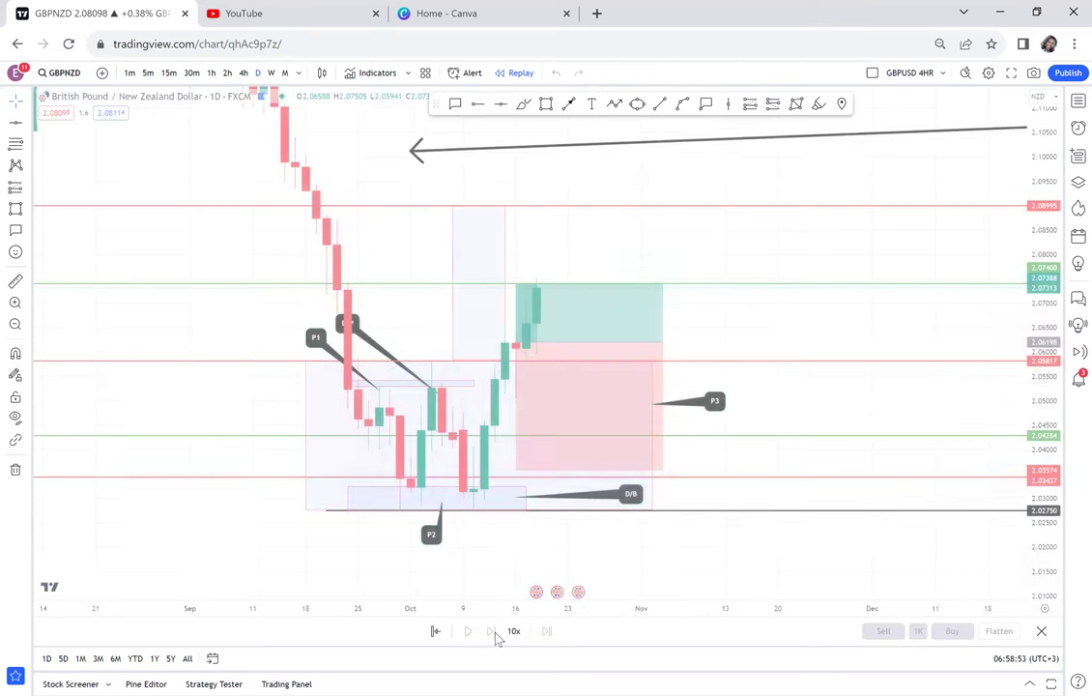
left_click(491, 631)
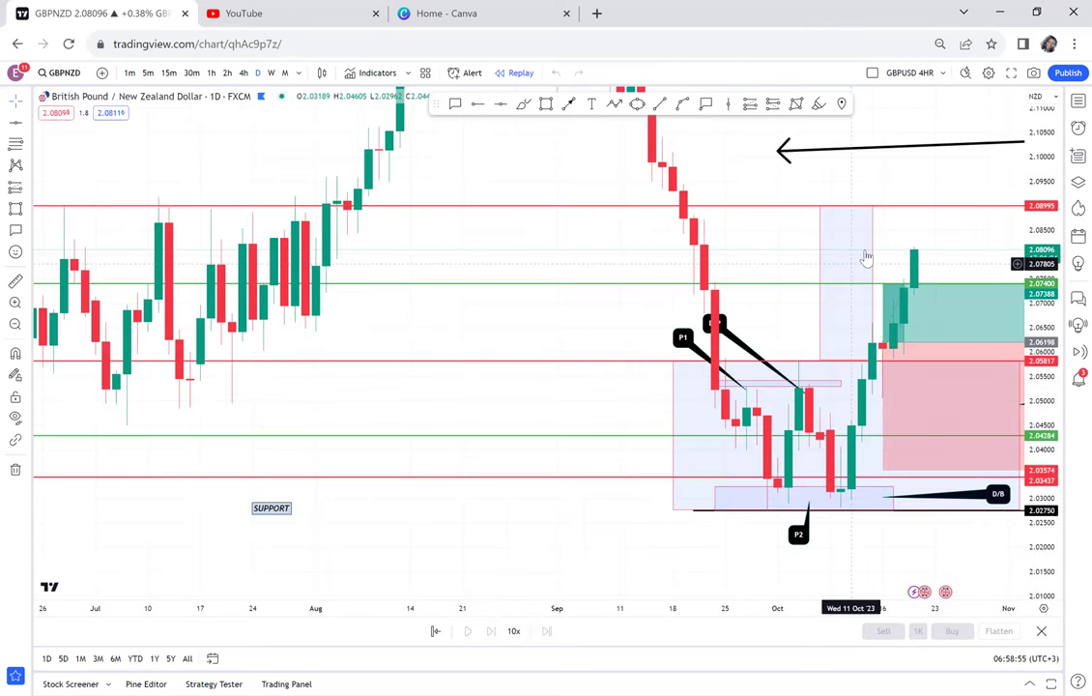
scroll(711, 241, "right", 2)
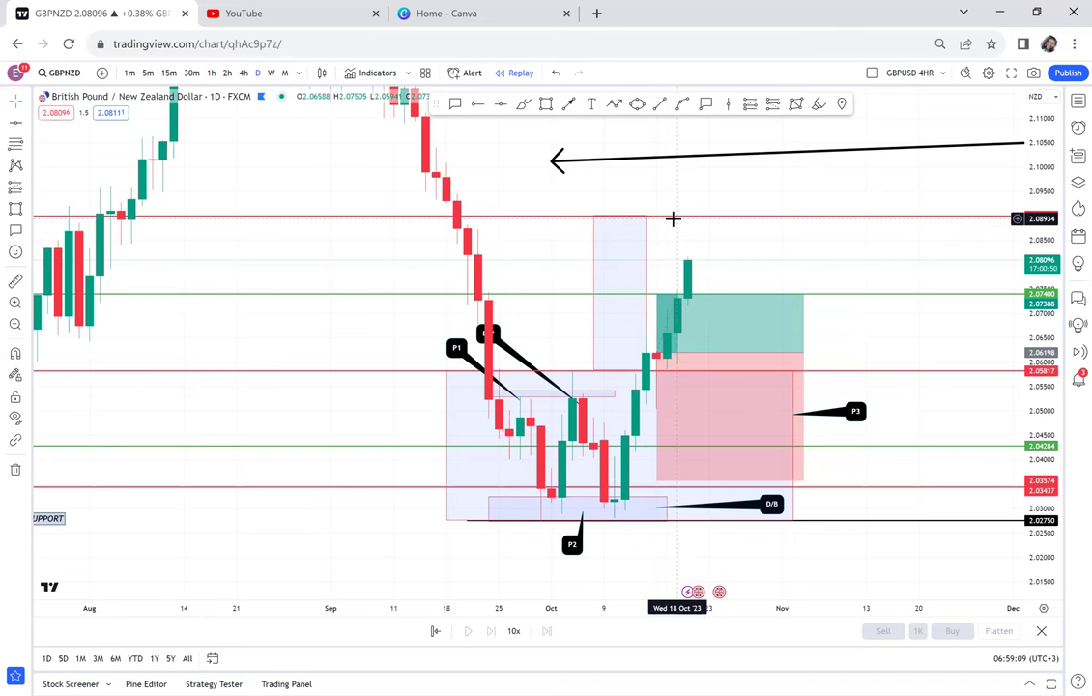
- Check the chart on the weekly and daily timeframes and switch it to the 4-hour timeframe
left_click(272, 77)
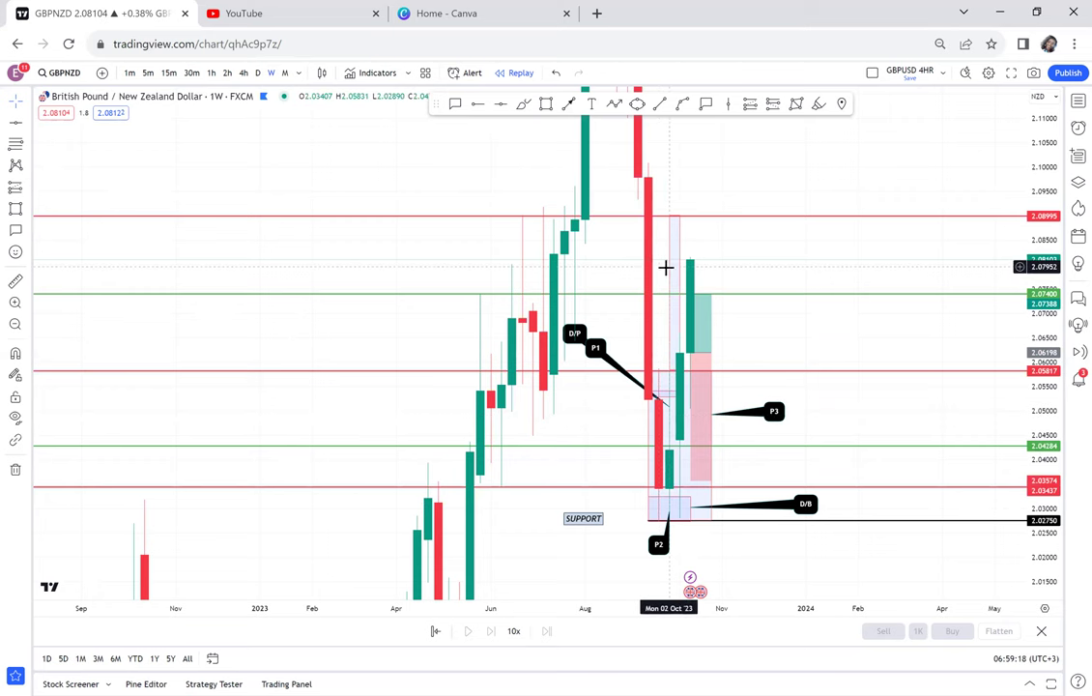
left_click(258, 74)
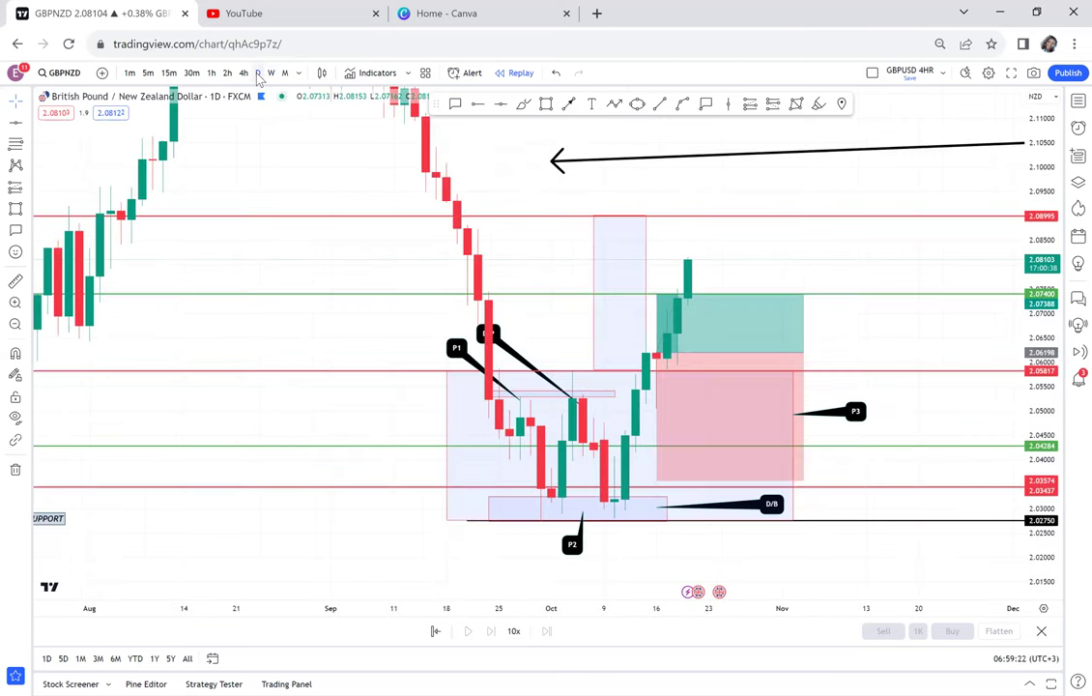
left_click(245, 74)
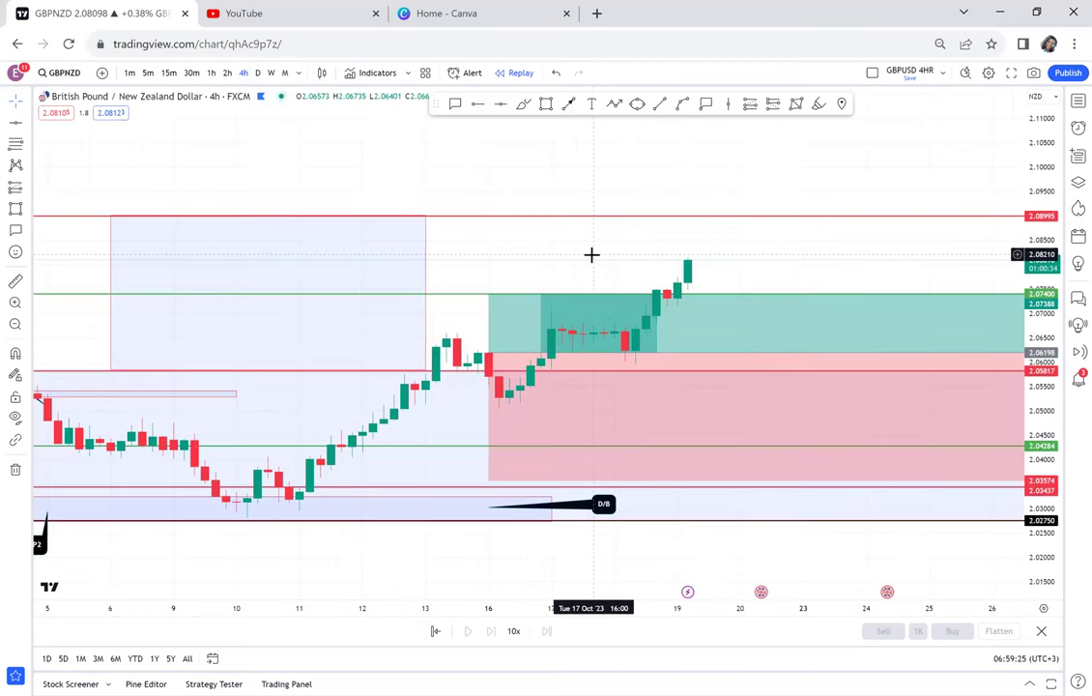
- Draw a thin rectangle between about 2.0873 and 2.0865, from 19 September to 24 October 2023, just below the 2.08995 line
scroll(591, 254, "down", 5)
scroll(591, 254, "down", 5)
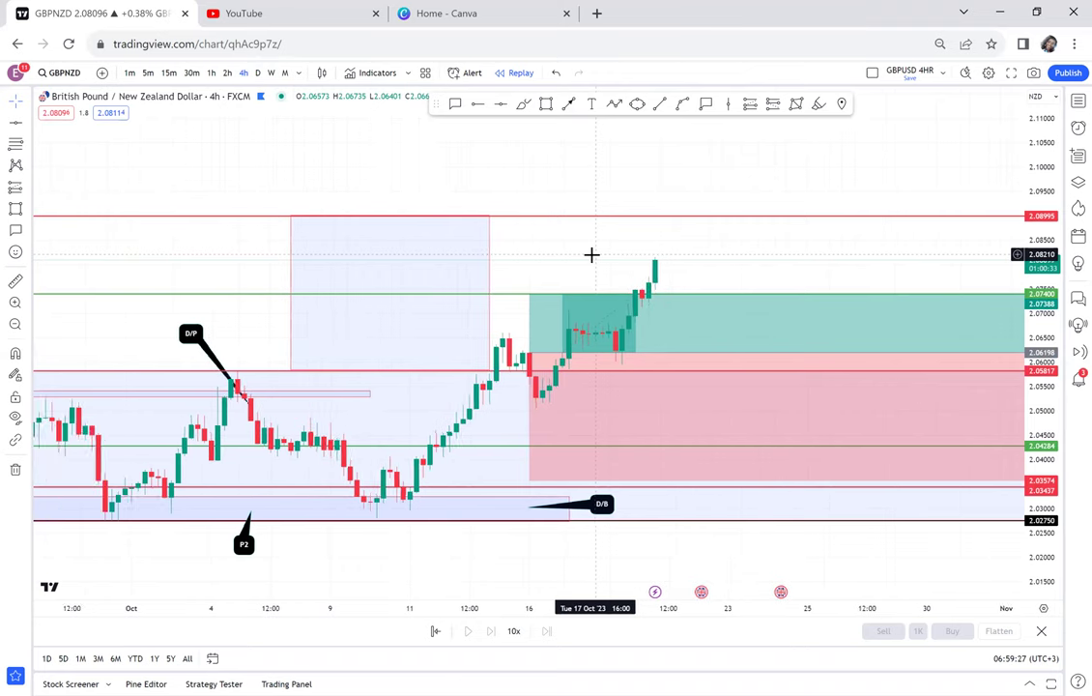
scroll(628, 247, "down", 1)
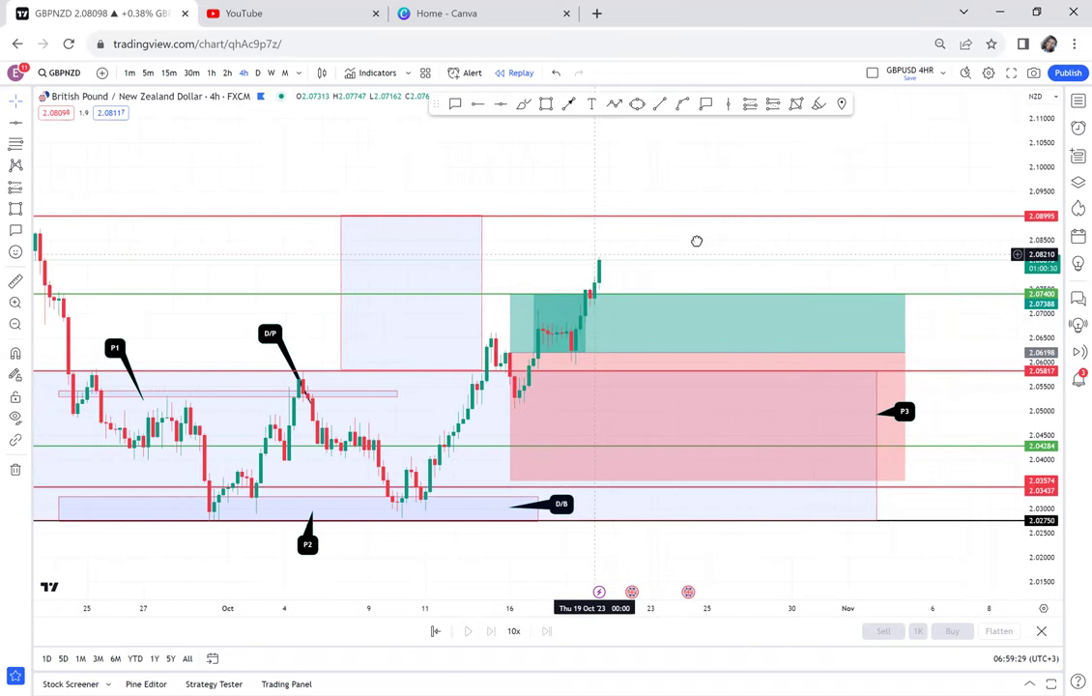
scroll(745, 249, "up", 3)
left_click_drag(1039, 290, 873, 153)
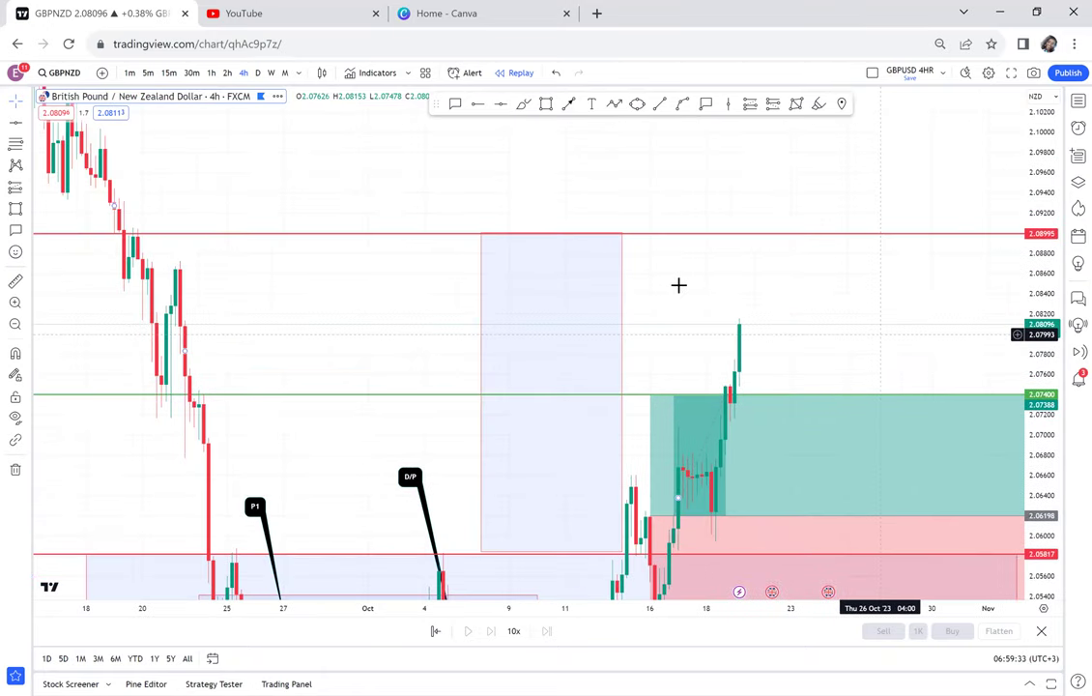
left_click(544, 106)
left_click(145, 291)
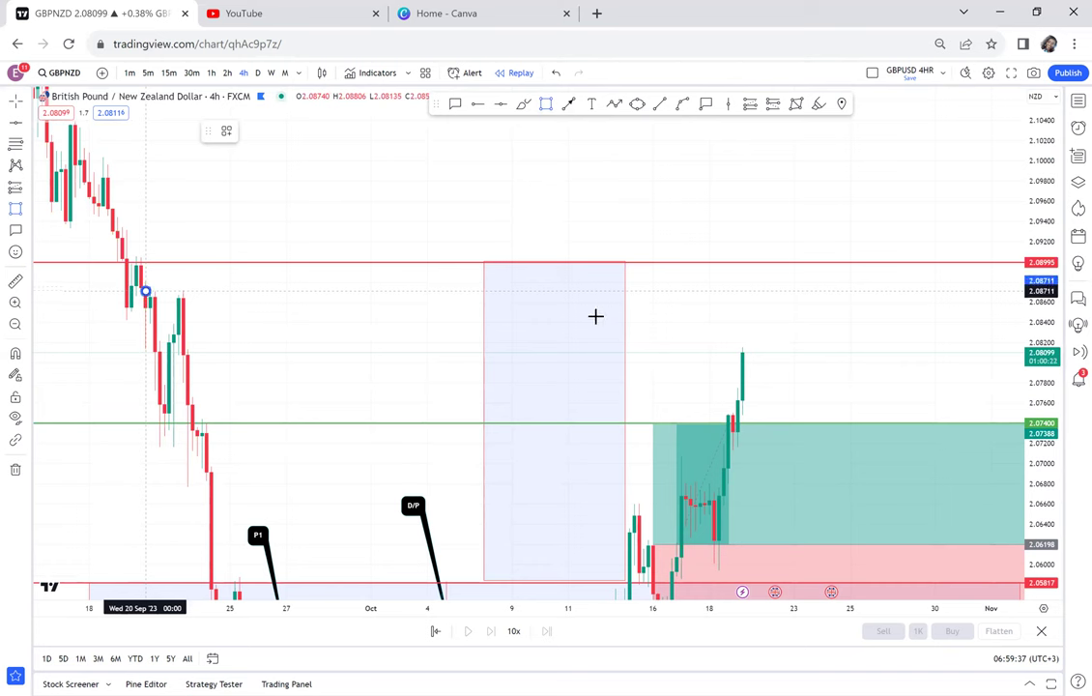
left_click(840, 295)
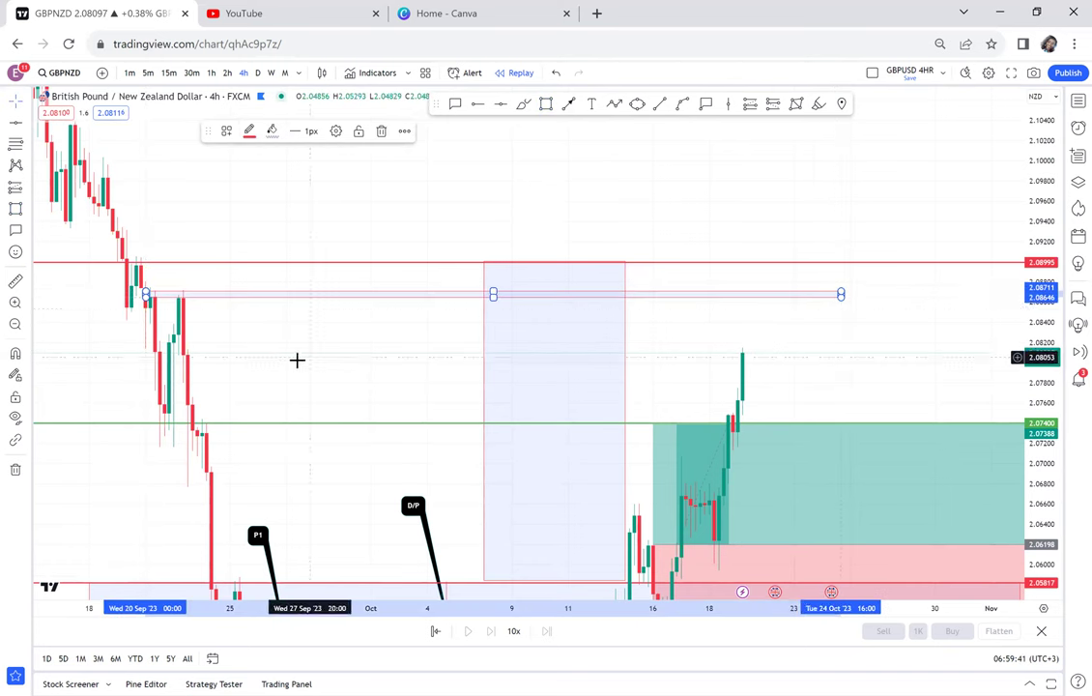
left_click_drag(145, 294, 131, 294)
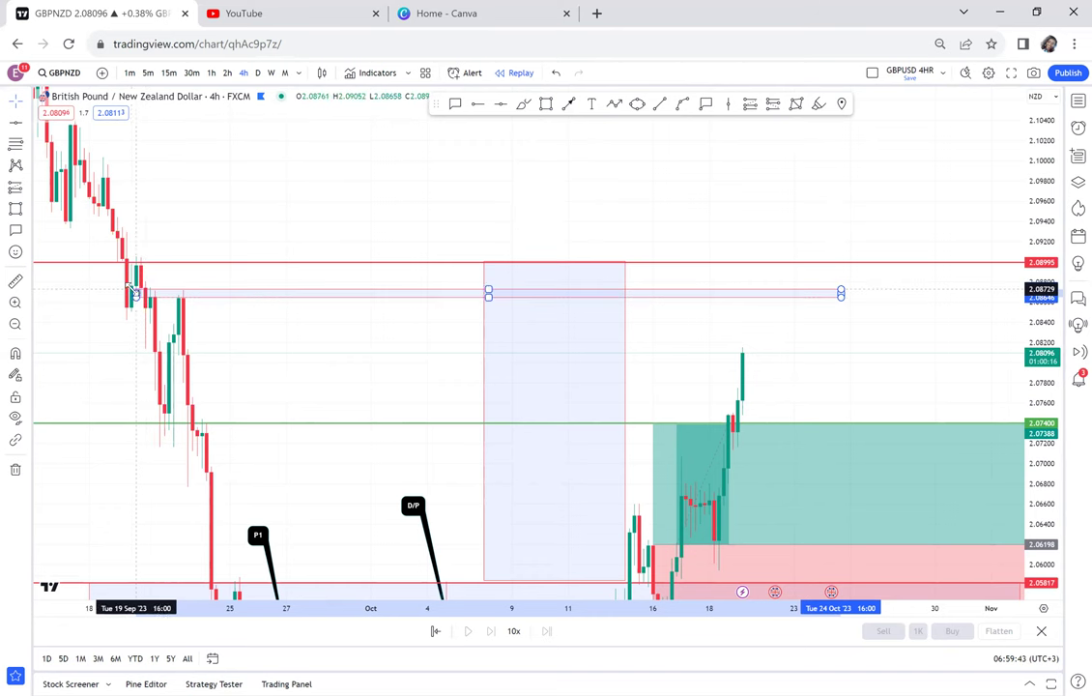
- Draw a thin rectangle around the 2.08995 line, between about 2.0903 and 2.0893, from 19 September to about 26 October 2023
left_click(546, 104)
left_click(121, 259)
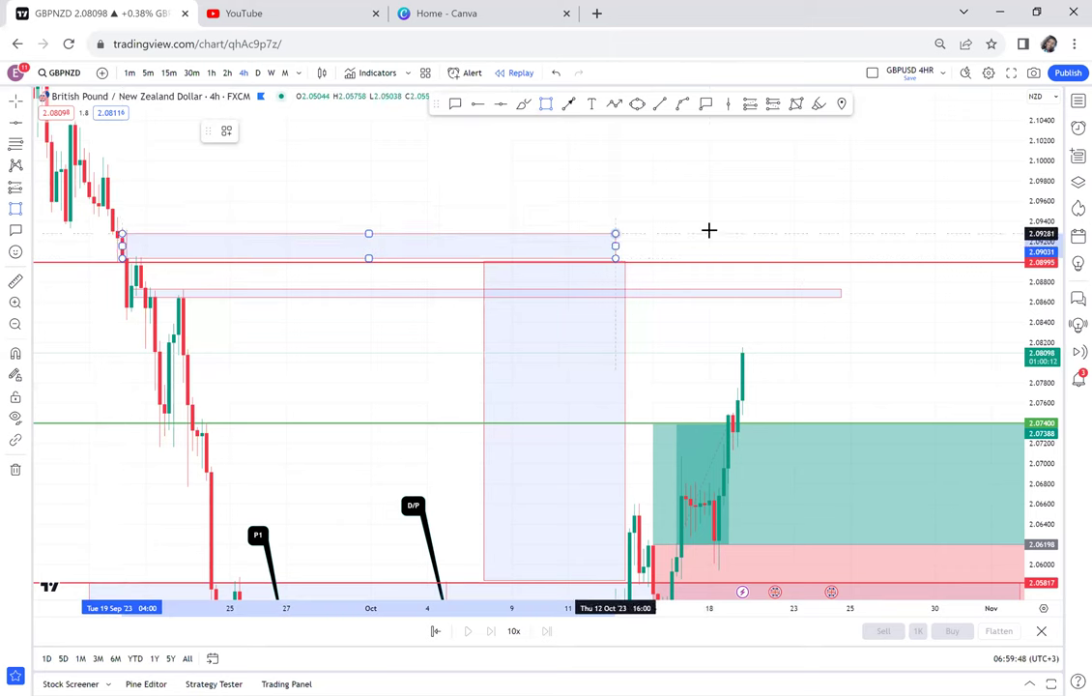
left_click(893, 268)
left_click_drag(846, 359, 867, 308)
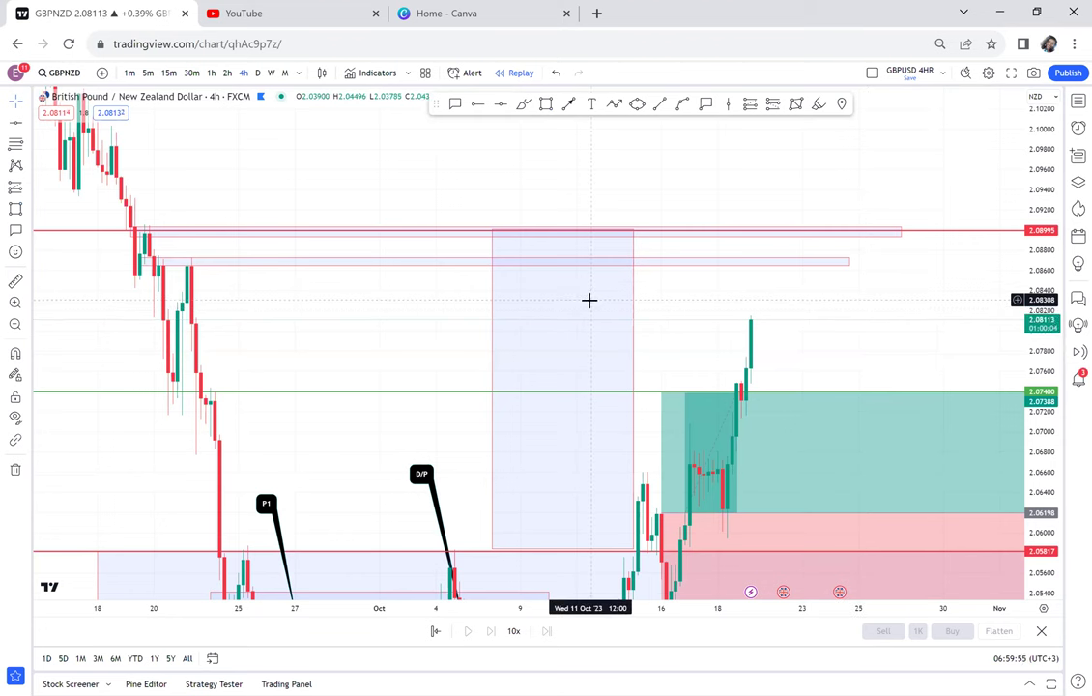
- Measure the price distance from the live candle's top up to the 2.08995 line, and clear the measurement
left_click(15, 281)
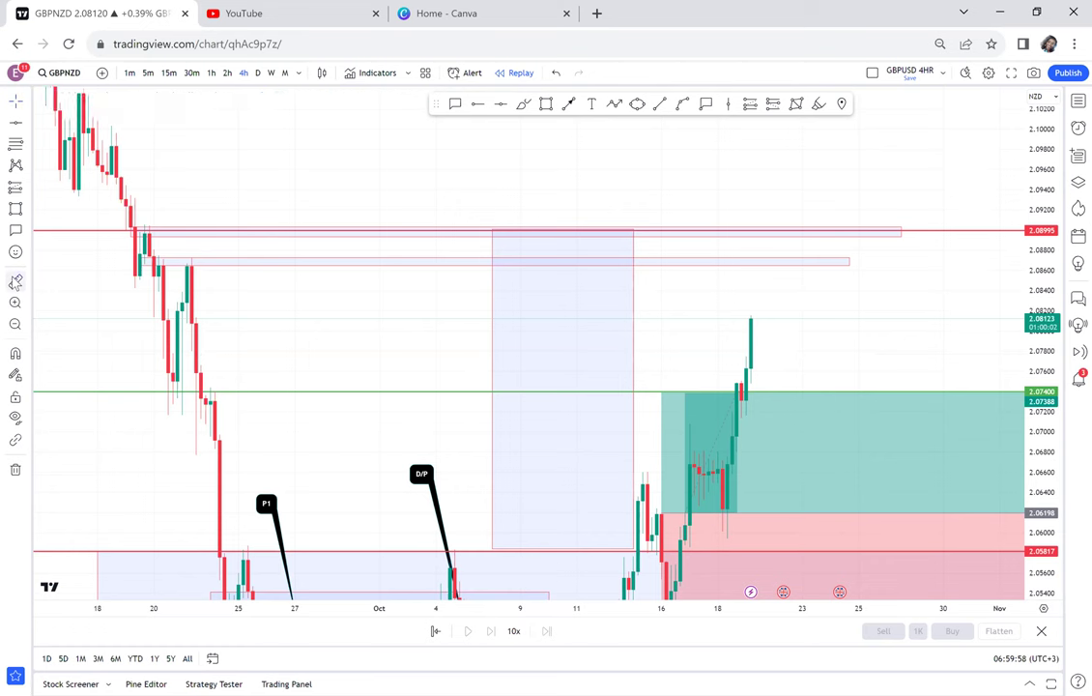
left_click(770, 319)
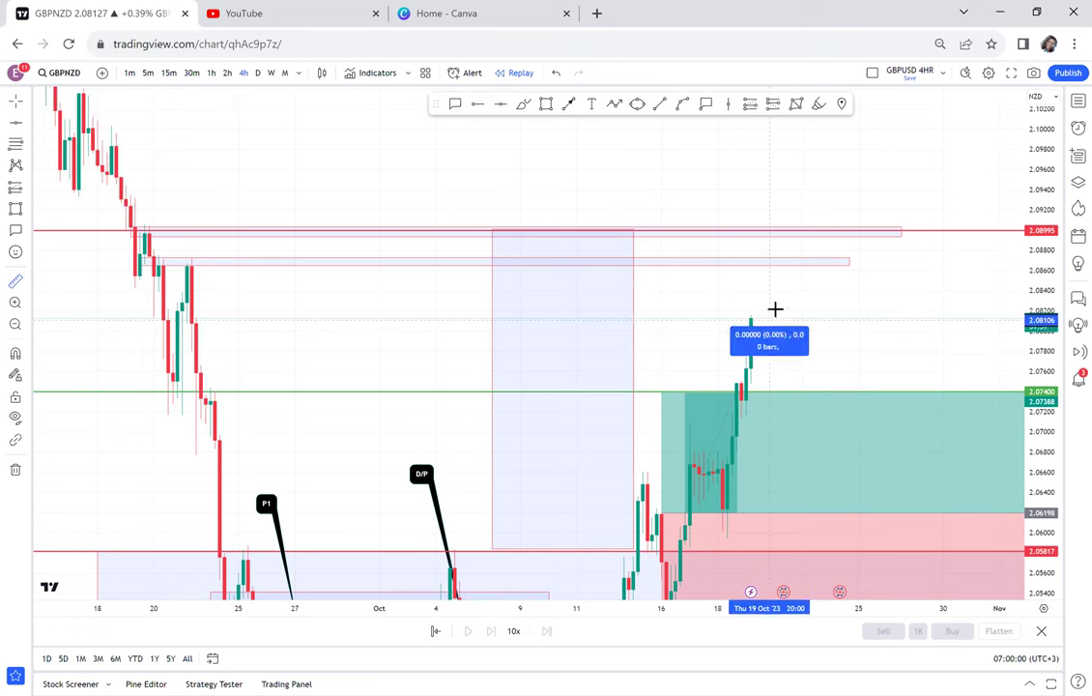
left_click(799, 231)
left_click(409, 330)
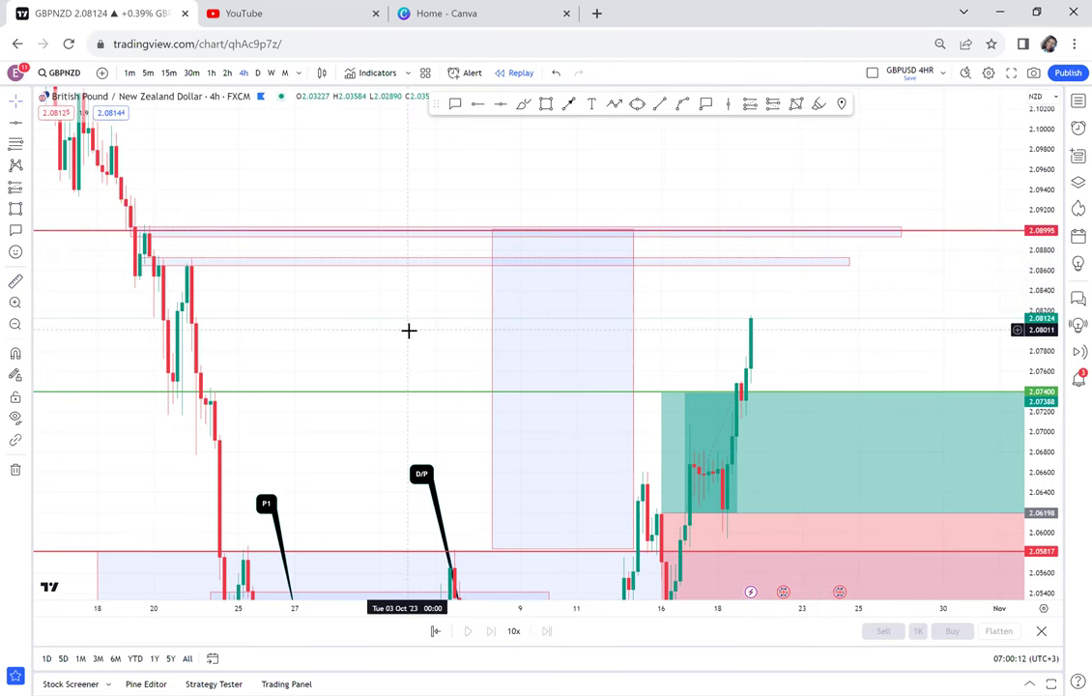
- Delete the red horizontal line at 2.08995 that runs through the upper thin rectangle
scroll(632, 378, "left", 5)
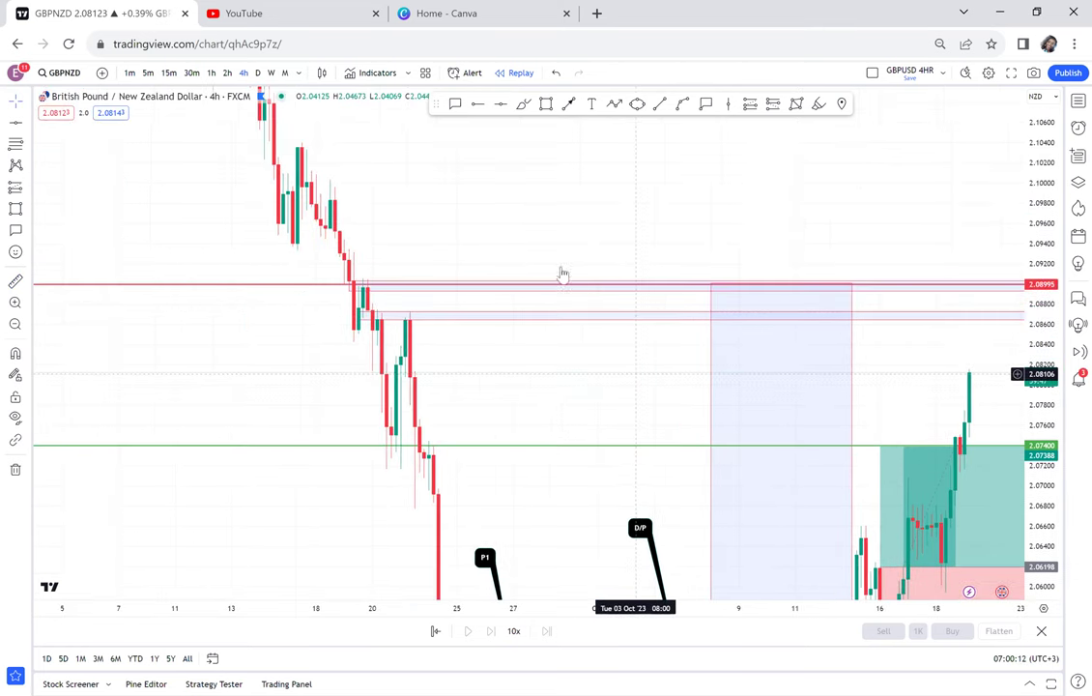
left_click(278, 283)
key("Delete")
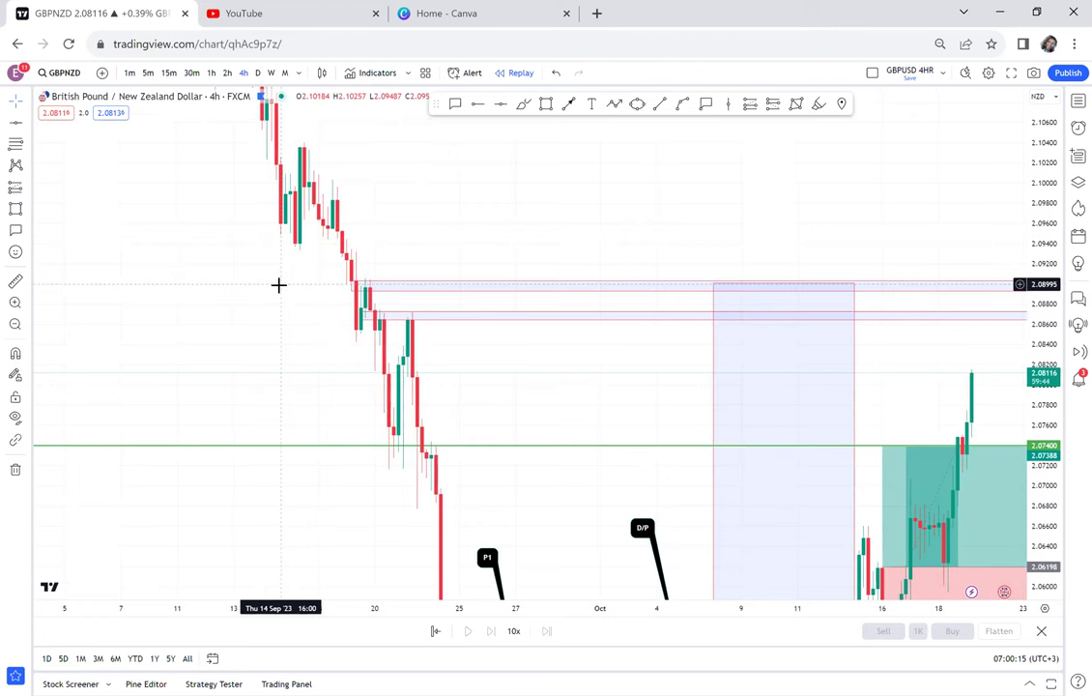
- Draw ellipses around the two September swing highs where the two thin rectangles begin
left_click(638, 102)
left_click_drag(422, 311, 441, 322)
left_click(638, 104)
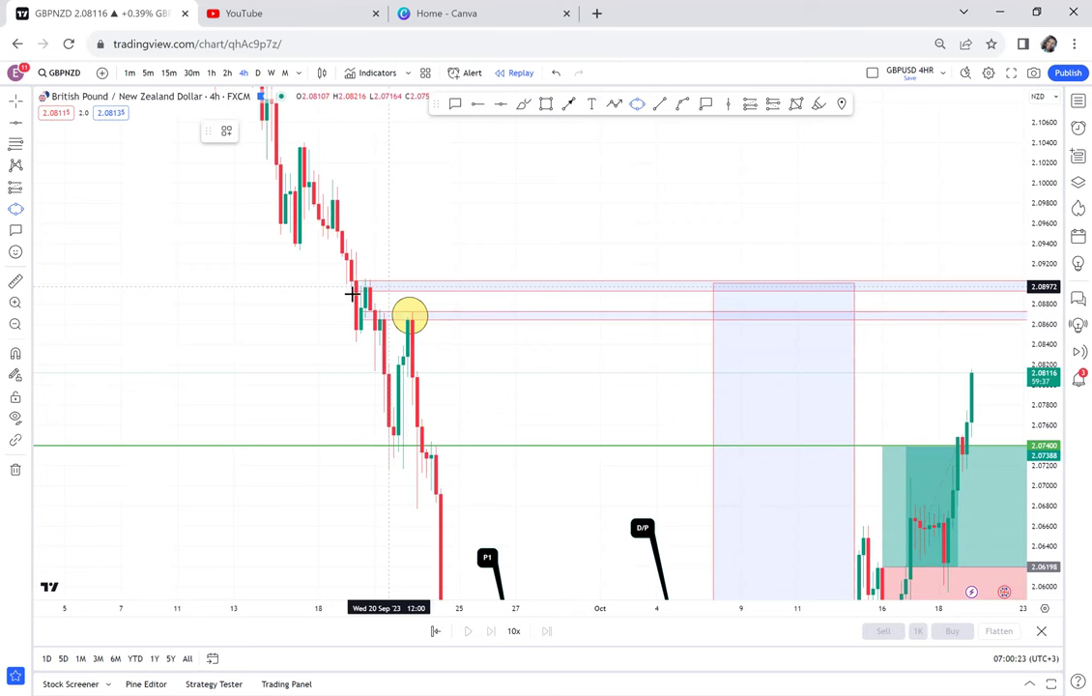
left_click_drag(353, 293, 388, 276)
left_click(397, 288)
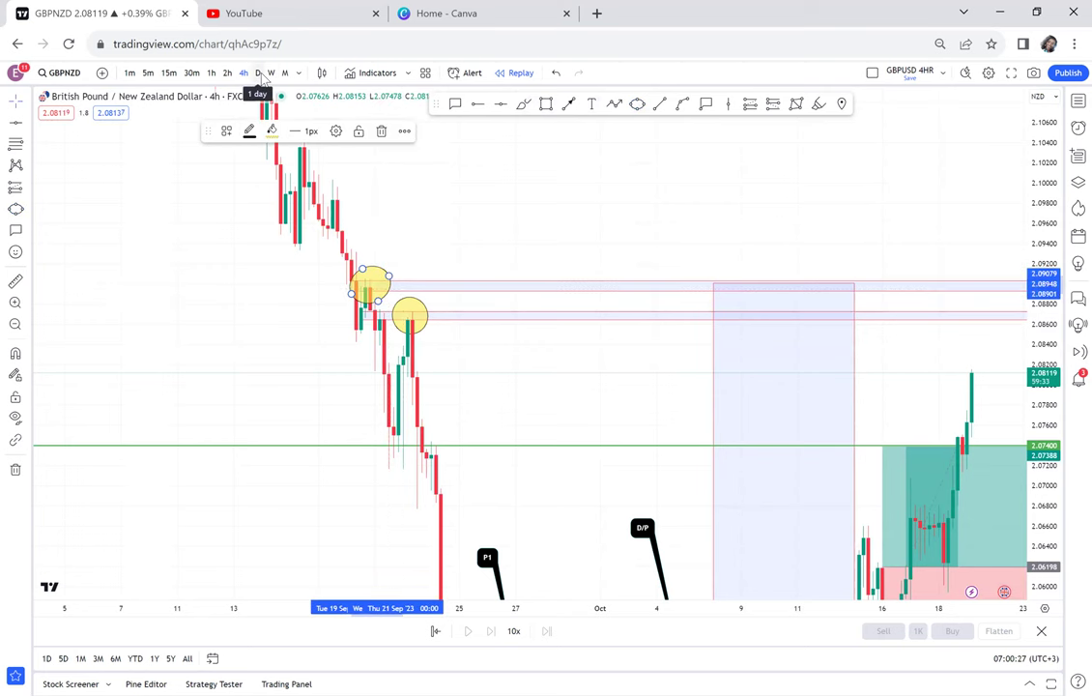
- Review the two circled zones on the daily and weekly timeframes, and return to a wider 4-hour view of the whole setup
left_click(260, 74)
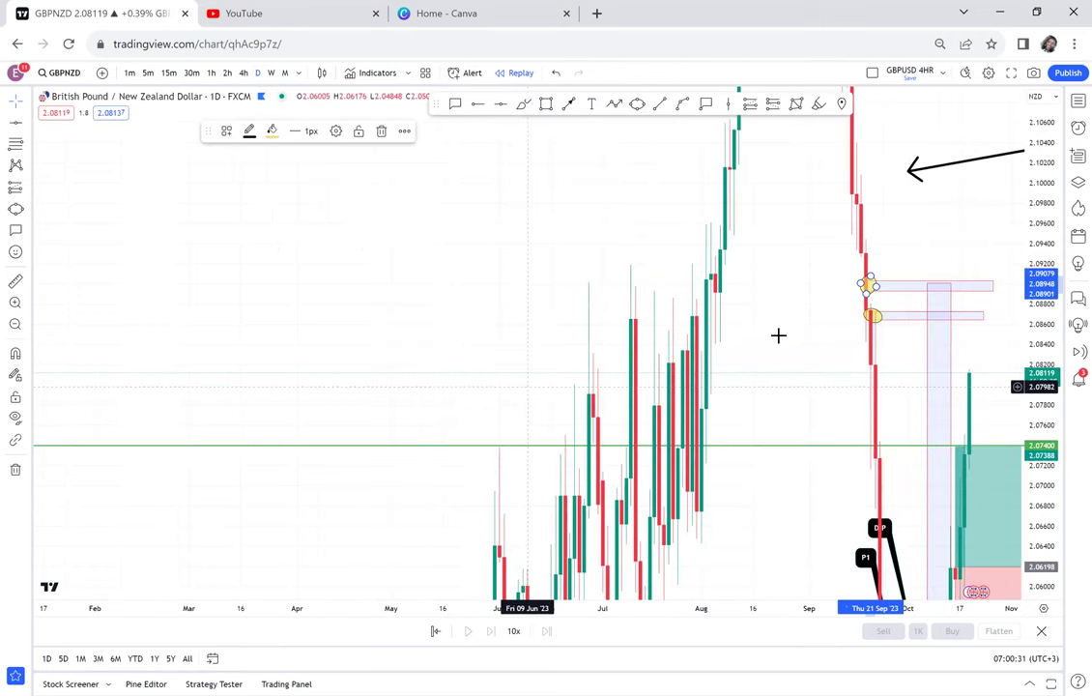
left_click_drag(627, 341, 586, 342)
left_click_drag(422, 140, 274, 143)
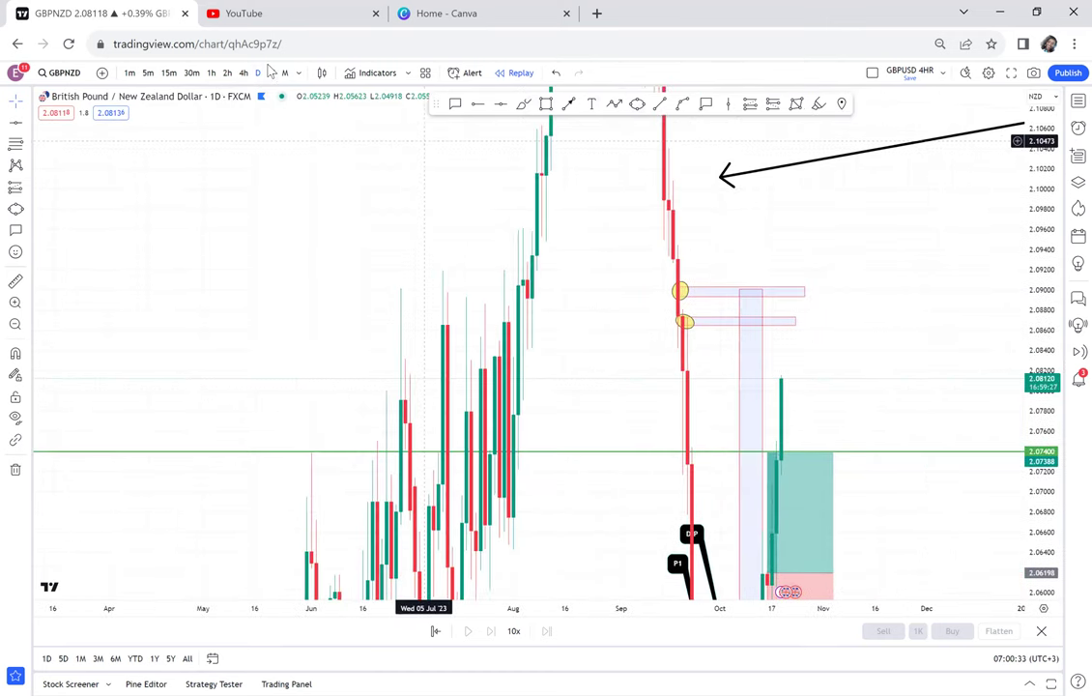
left_click(272, 74)
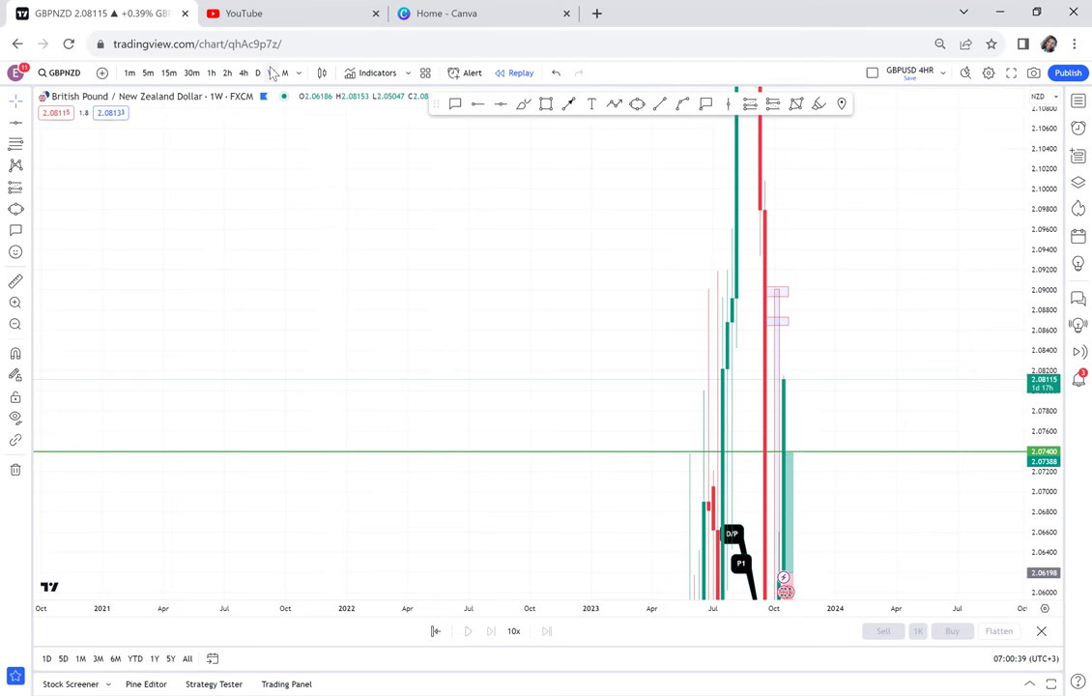
left_click(244, 73)
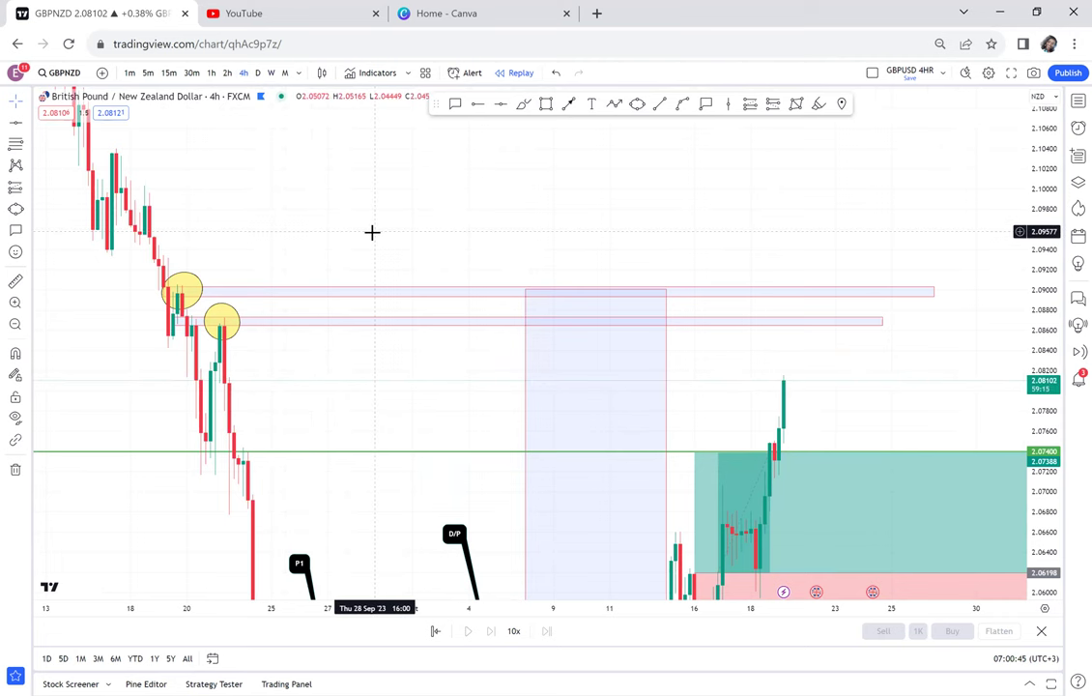
scroll(372, 232, "down", 2)
scroll(377, 230, "down", 1)
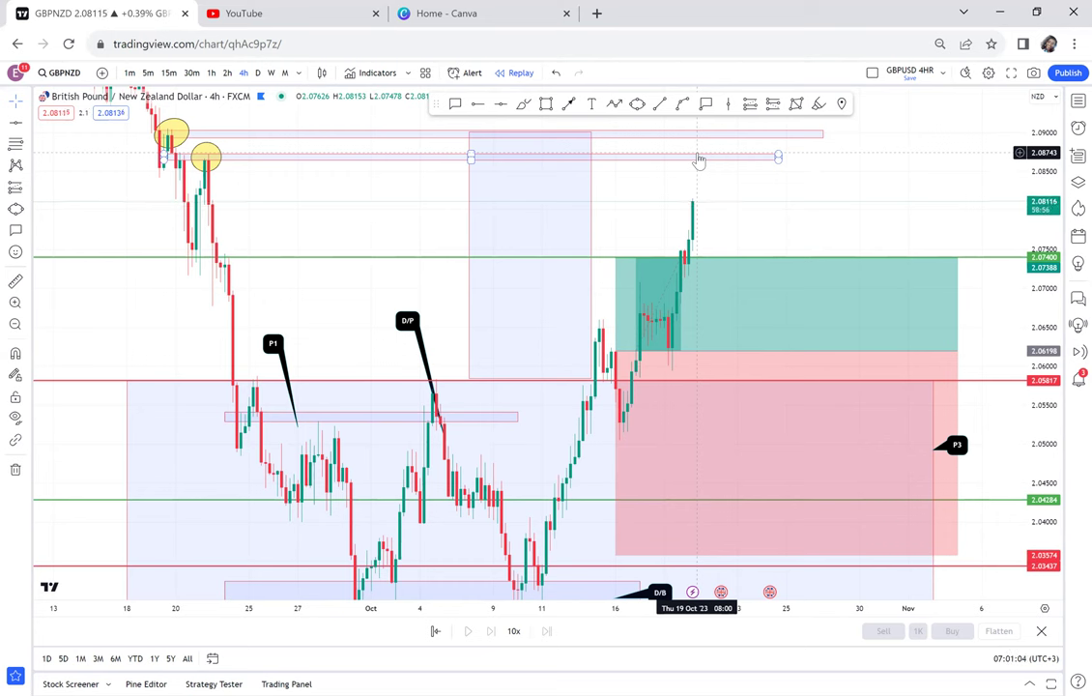
scroll(699, 160, "down", 1)
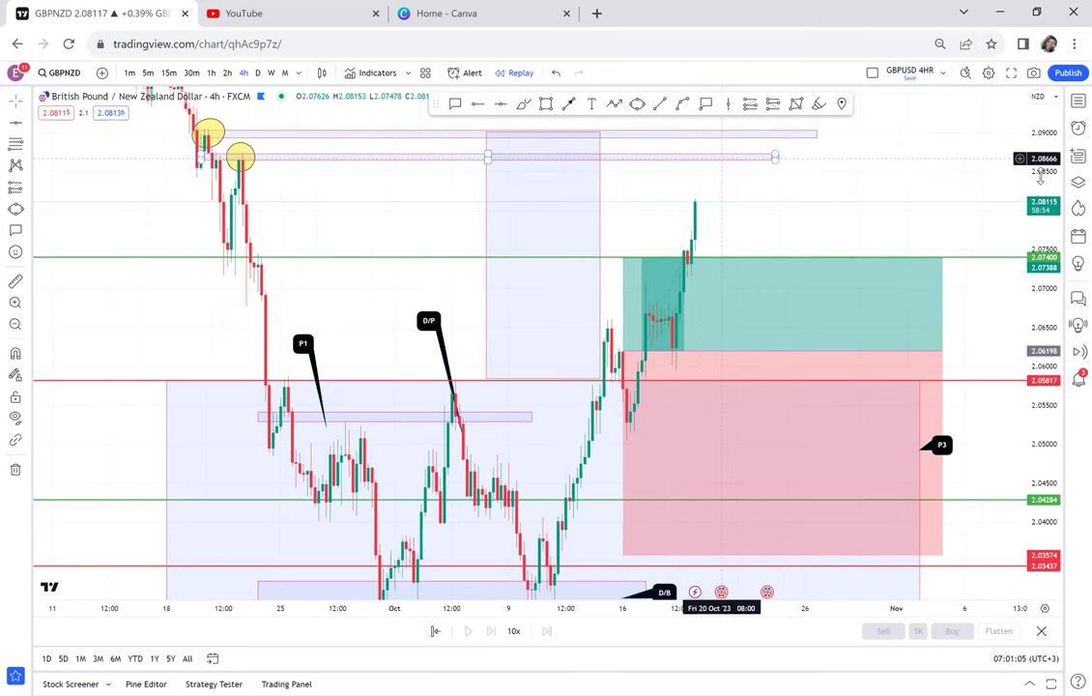